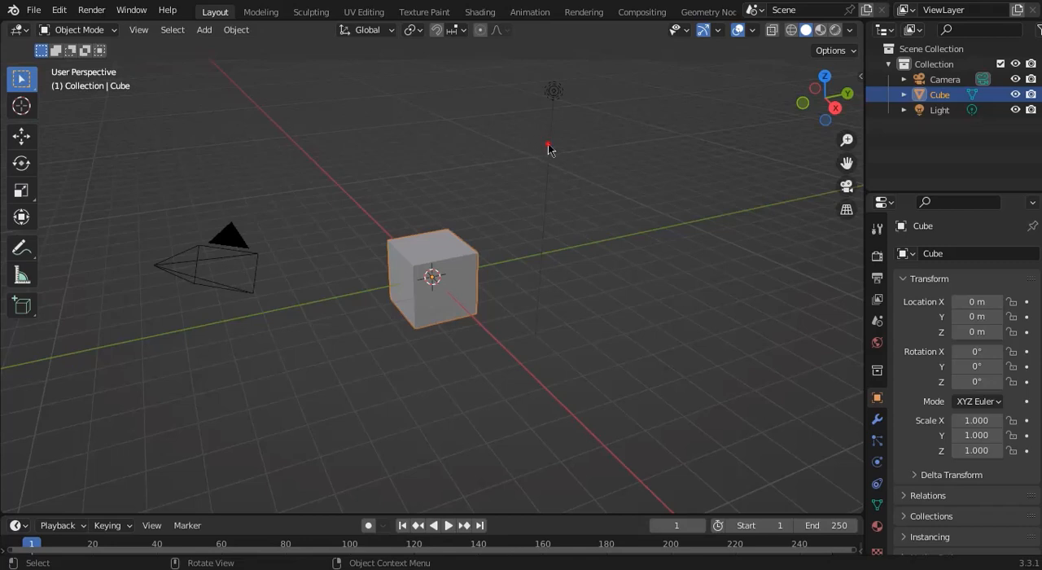
Select the light, the camera and the cube one after another in the viewport.
left_click(553, 92)
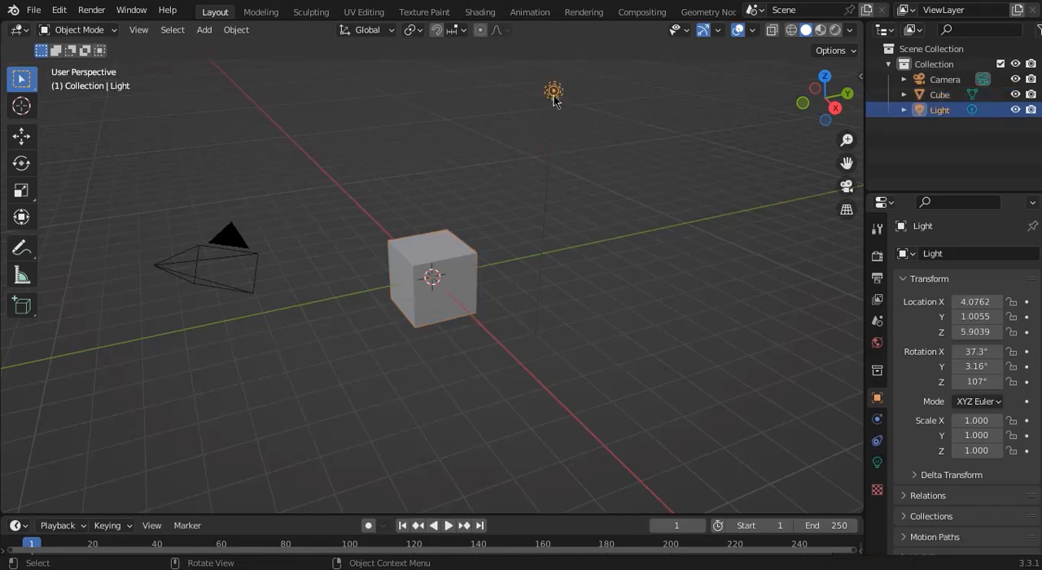
left_click(233, 256)
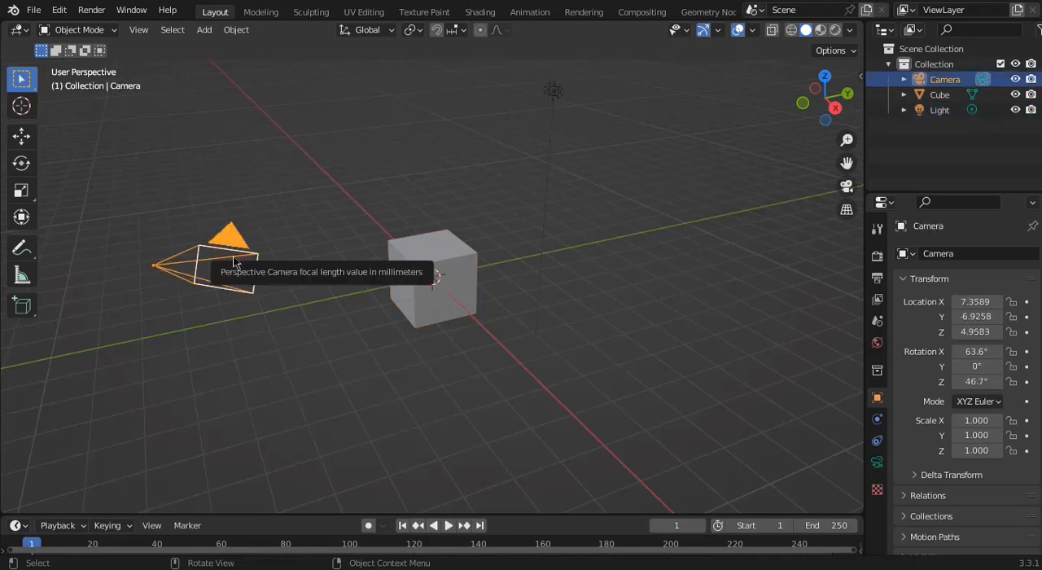
left_click(421, 262)
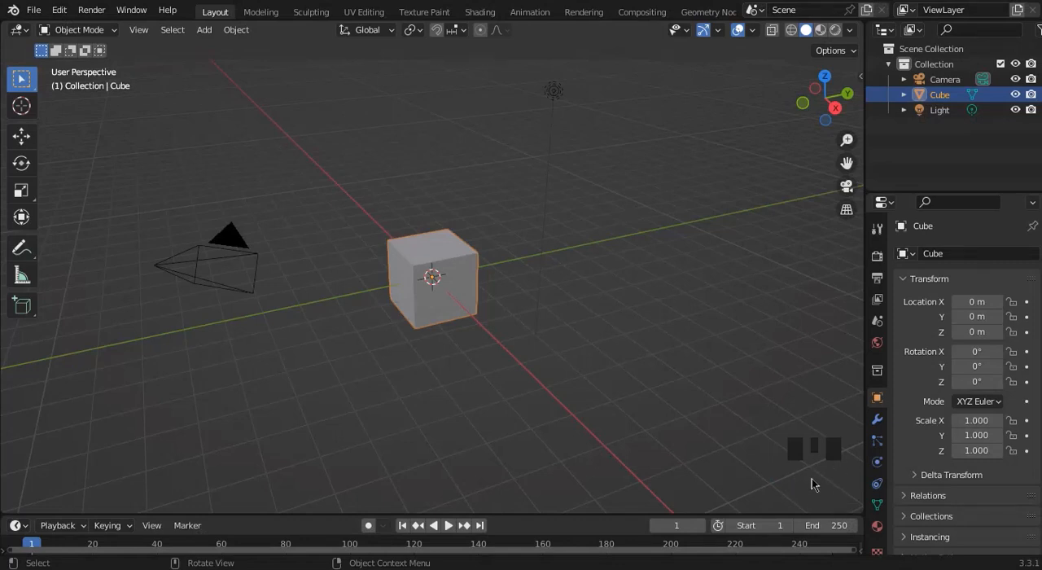
left_click_drag(755, 405, 858, 511)
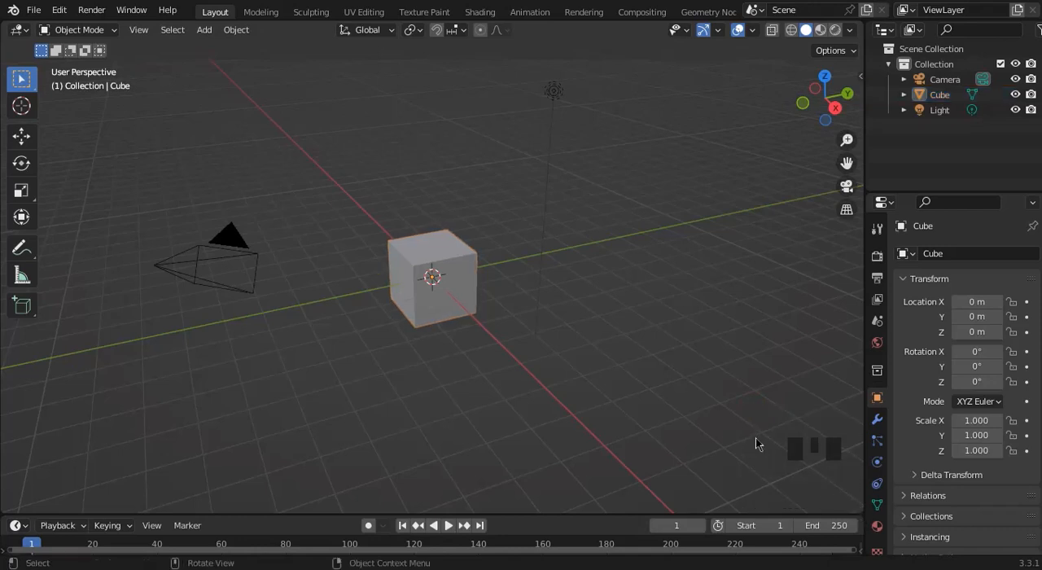
Delete the light and the camera from the scene, keeping only the cube.
left_click(556, 114)
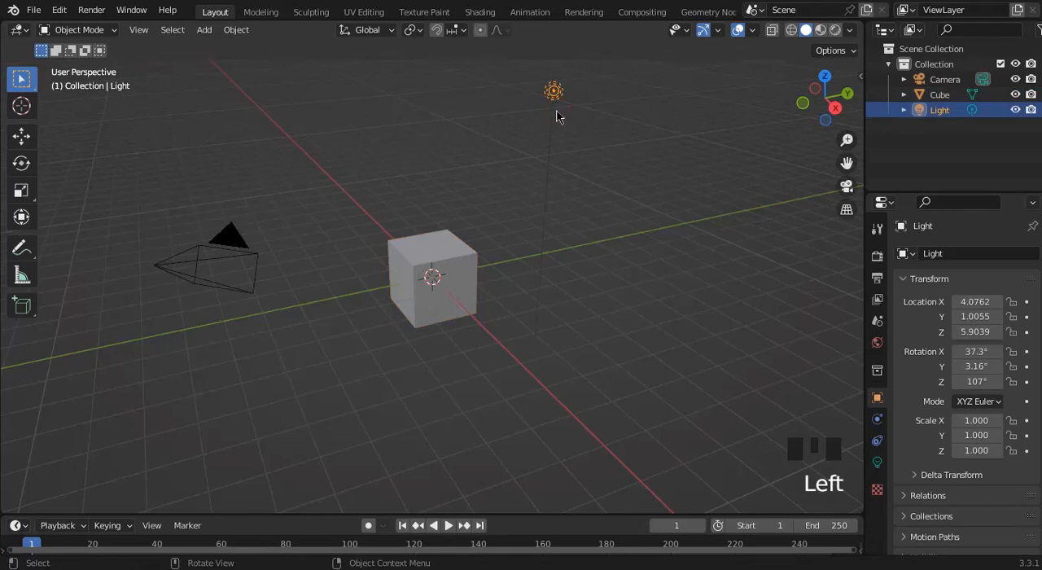
key("Delete")
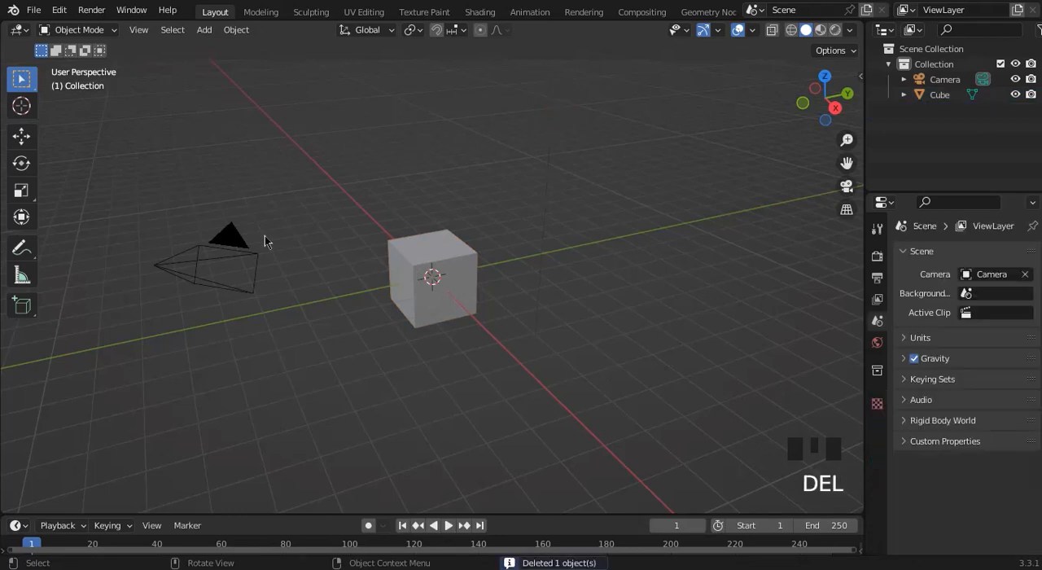
left_click(205, 260)
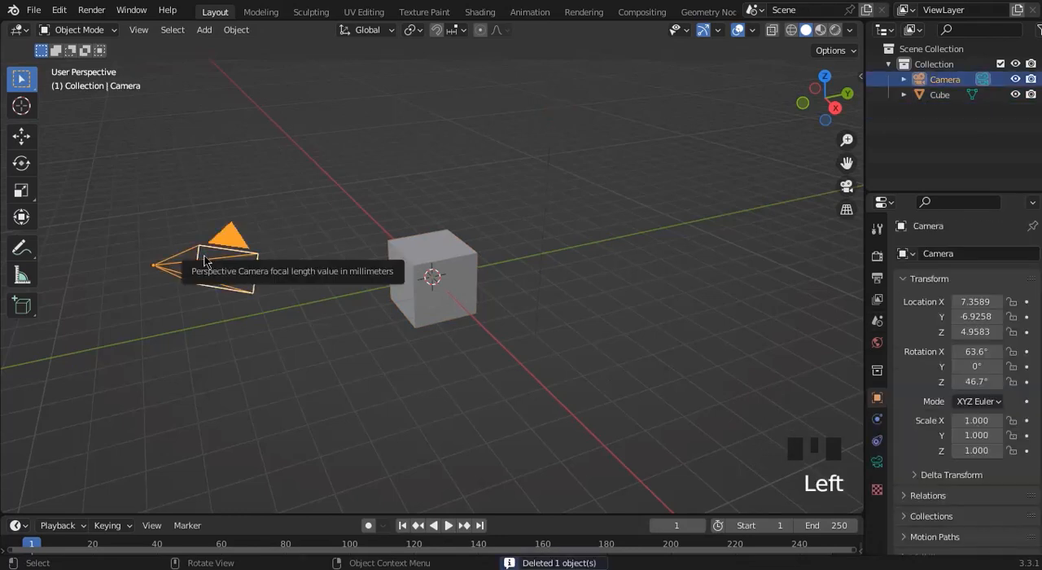
key("Delete")
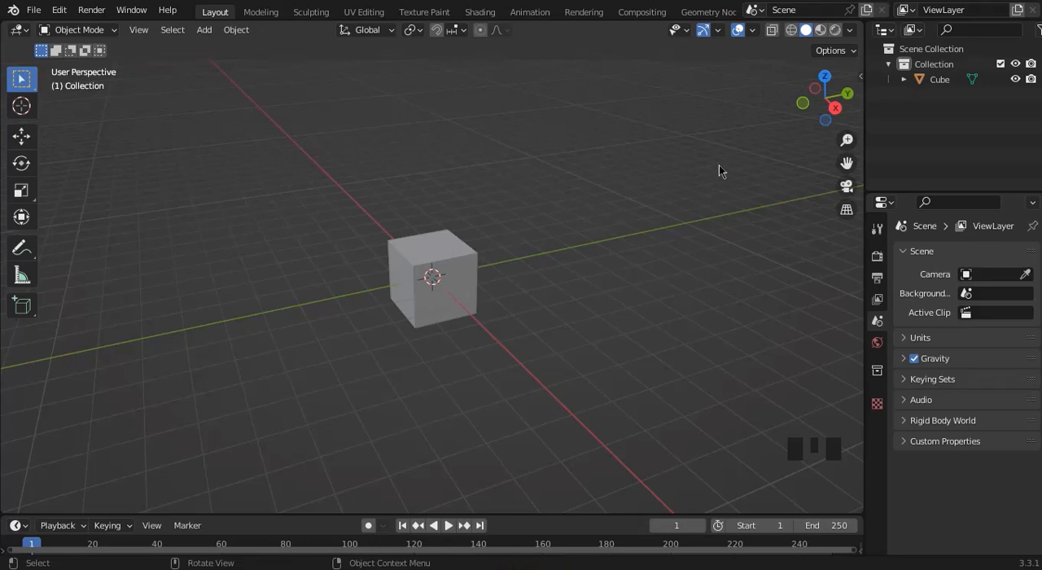
Select and deselect the cube while comparing its highlighting in the viewport and the scene collection.
left_click(444, 277)
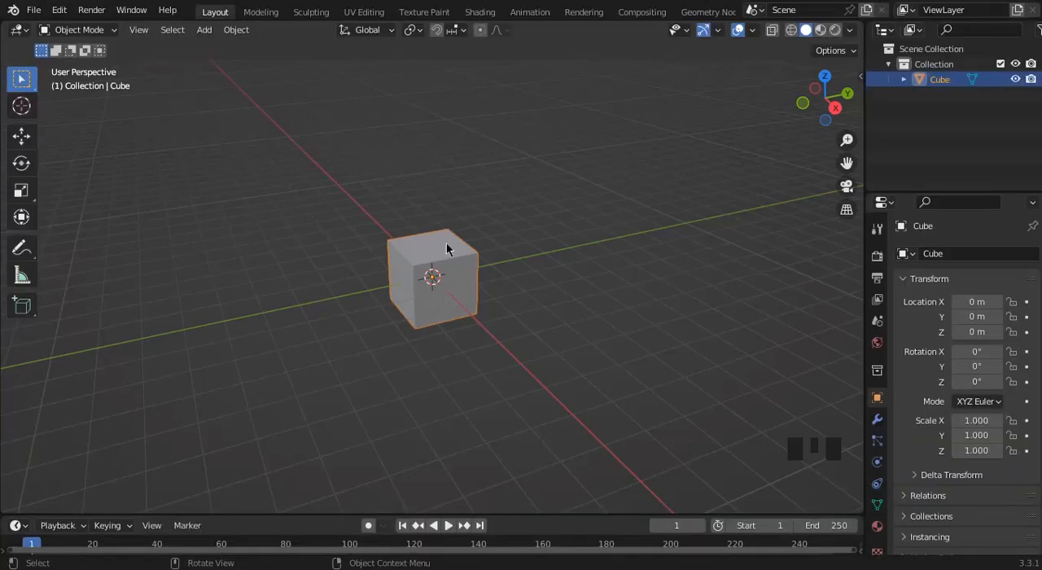
left_click(446, 248)
left_click(503, 272)
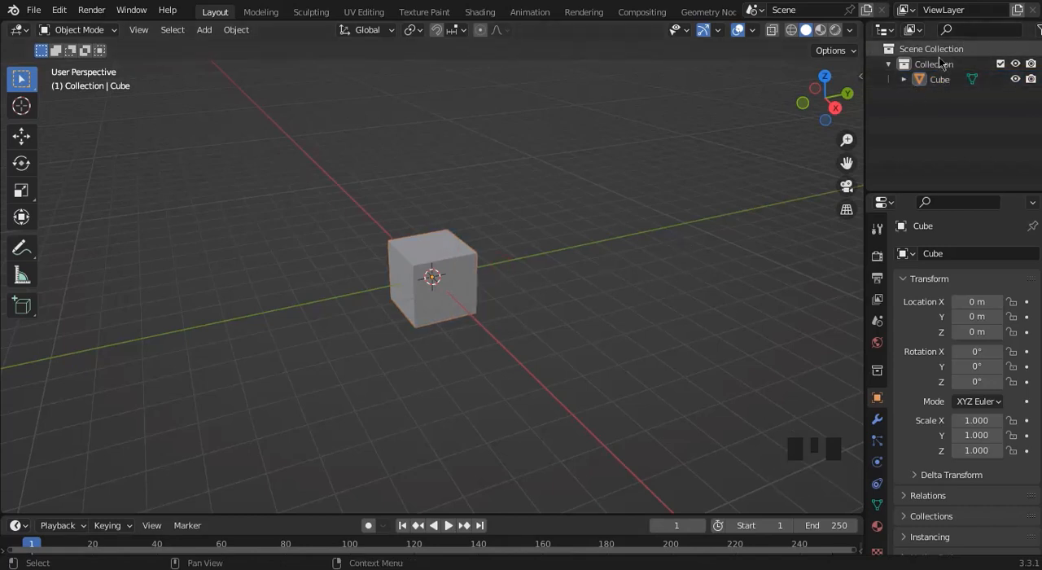
left_click(460, 256)
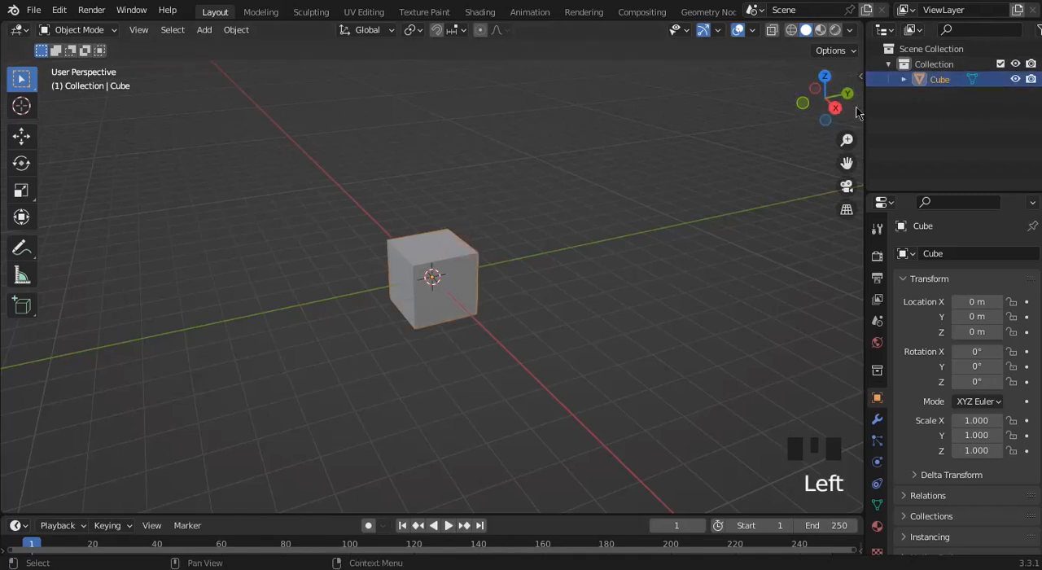
left_click(521, 285)
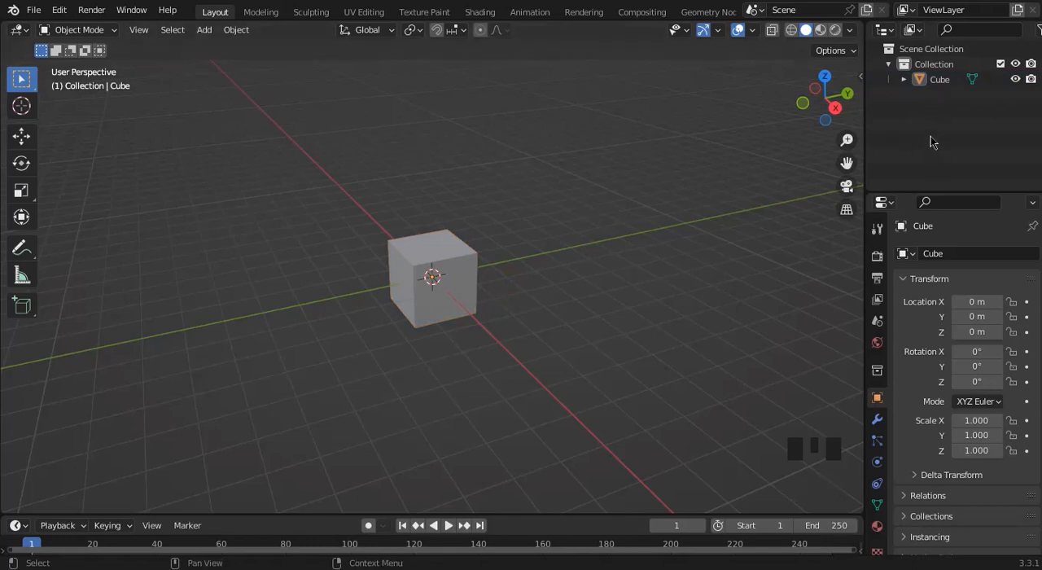
Examine the active tool's settings, the render settings with their engine choices, and the cube's modifier properties.
left_click(878, 230)
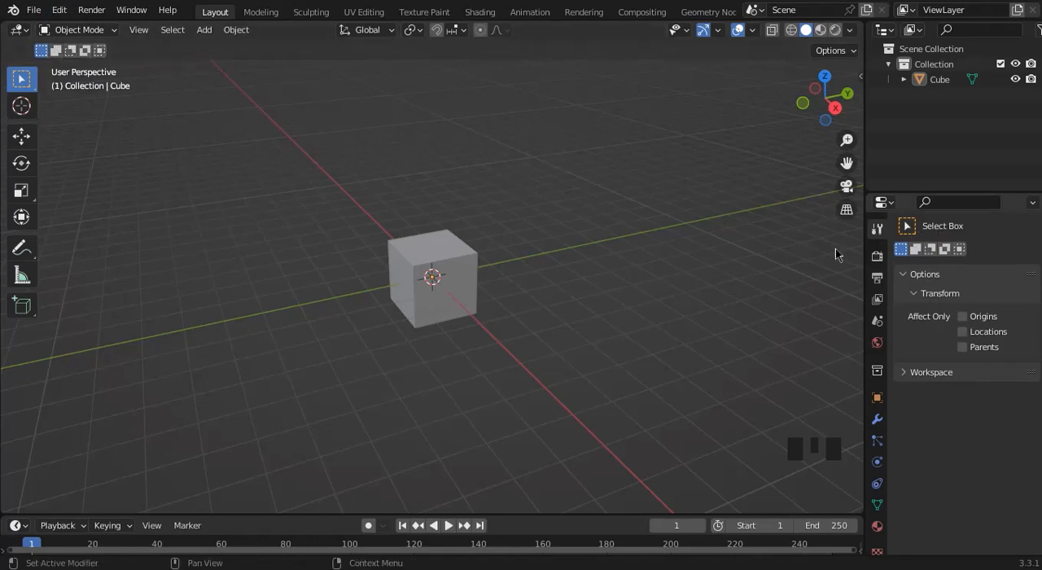
left_click(444, 278)
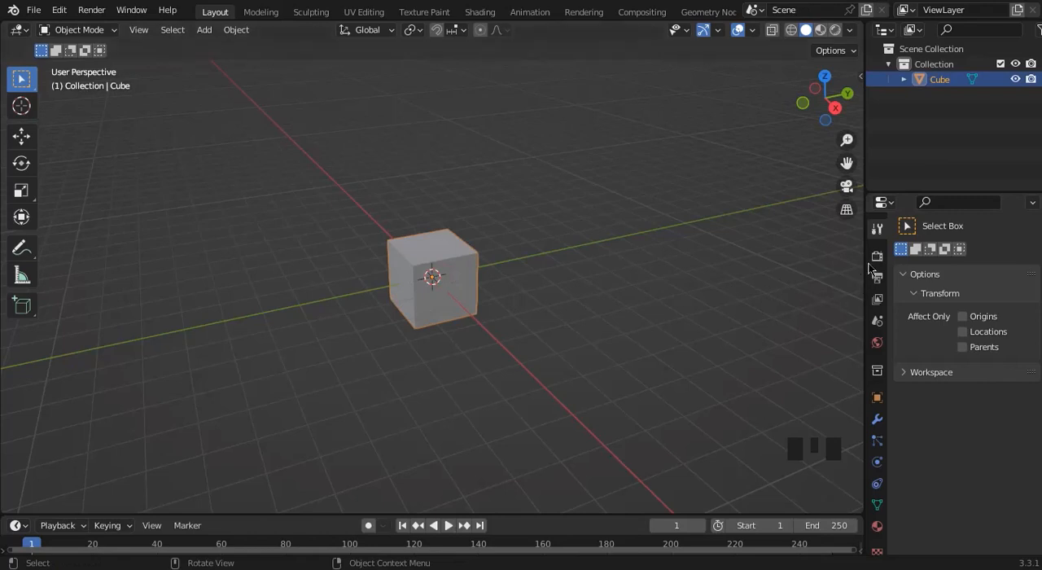
left_click(875, 257)
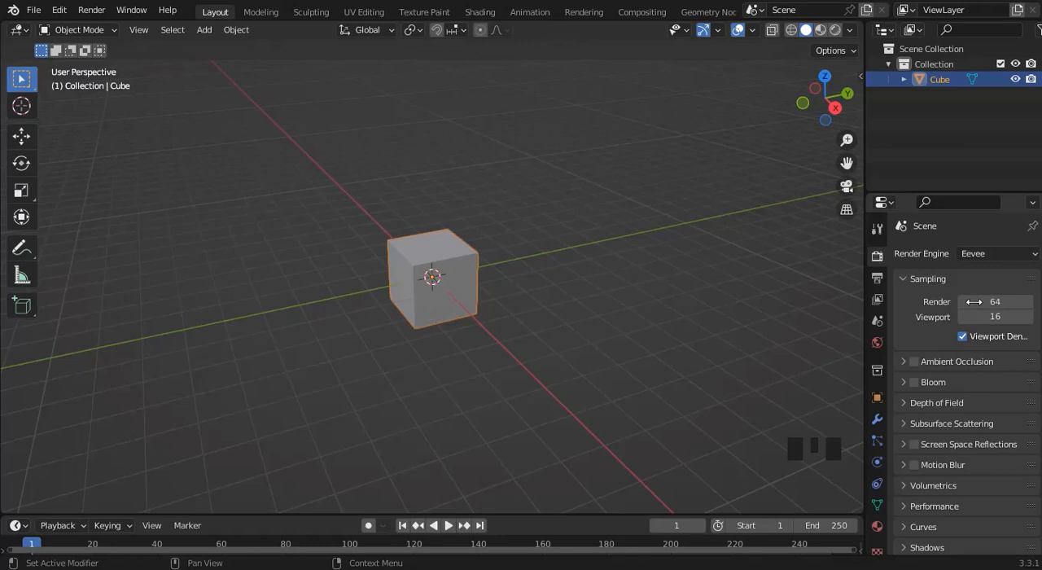
left_click(976, 259)
left_click(964, 257)
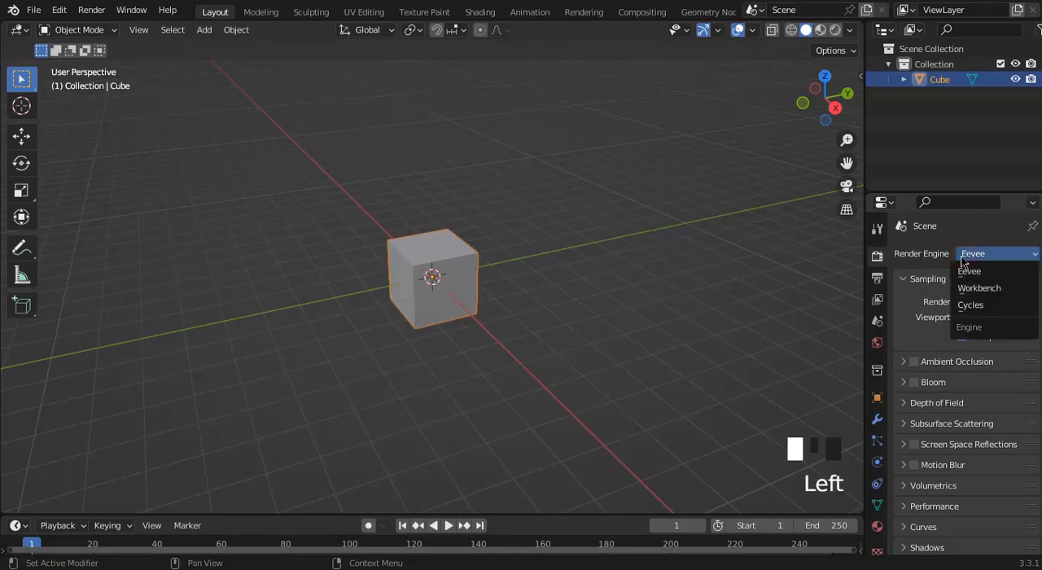
left_click(834, 296)
left_click(887, 235)
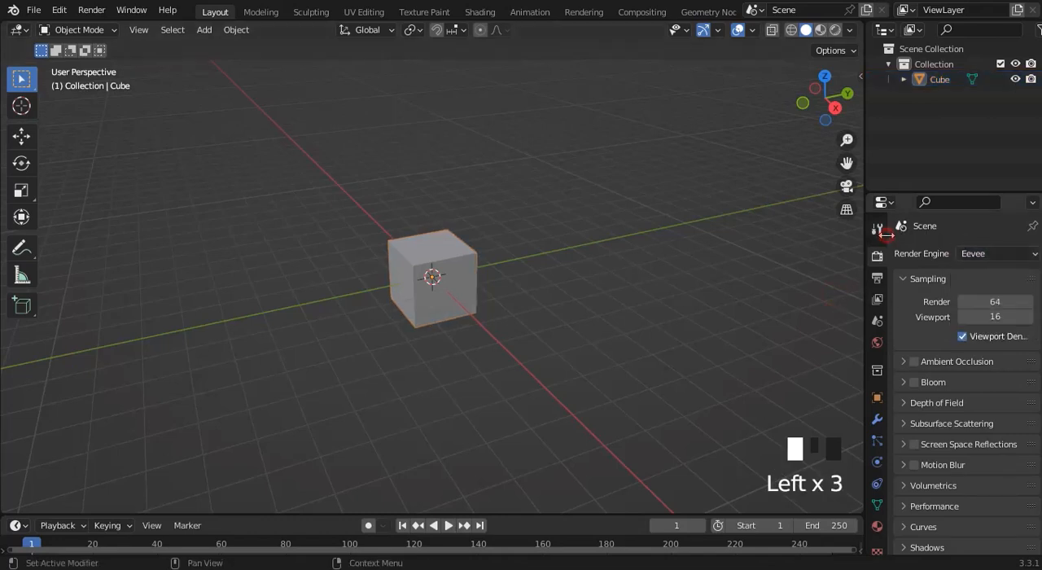
left_click(879, 420)
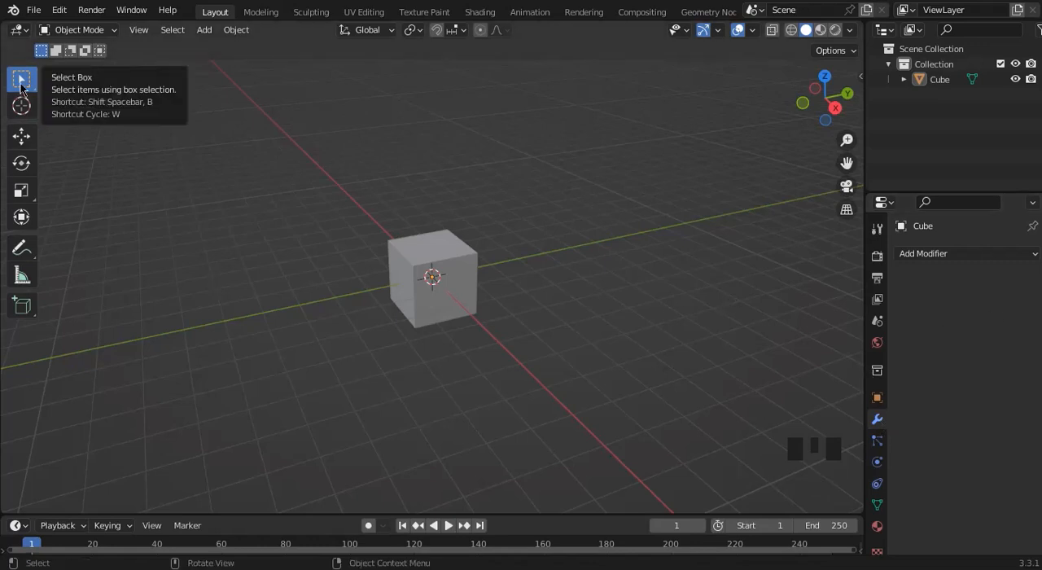
Select the cube with the Select Box tool, directly and by enclosing it in a selection box.
left_click(21, 86)
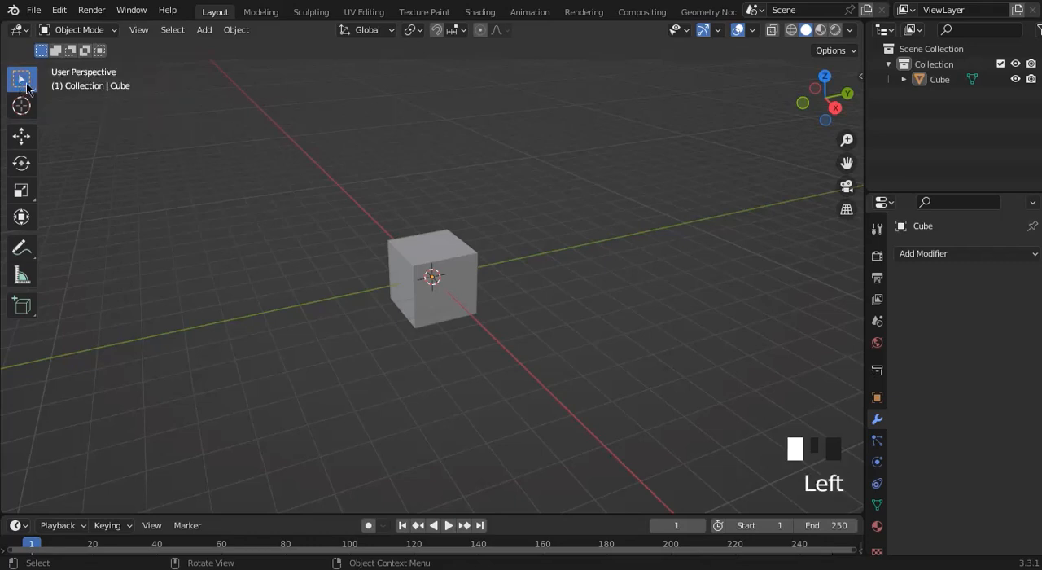
left_click(447, 278)
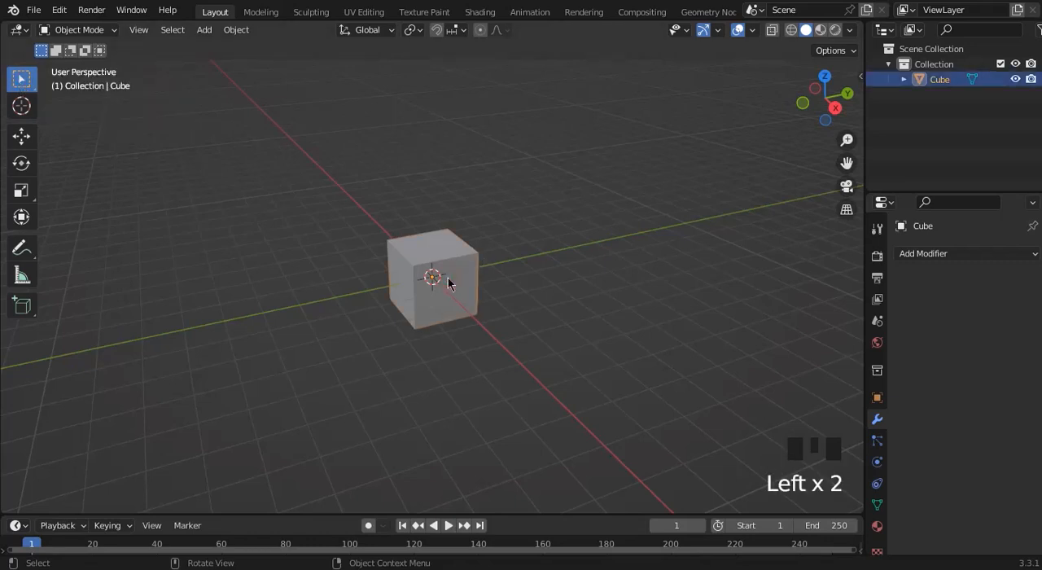
left_click(541, 269)
left_click(465, 260)
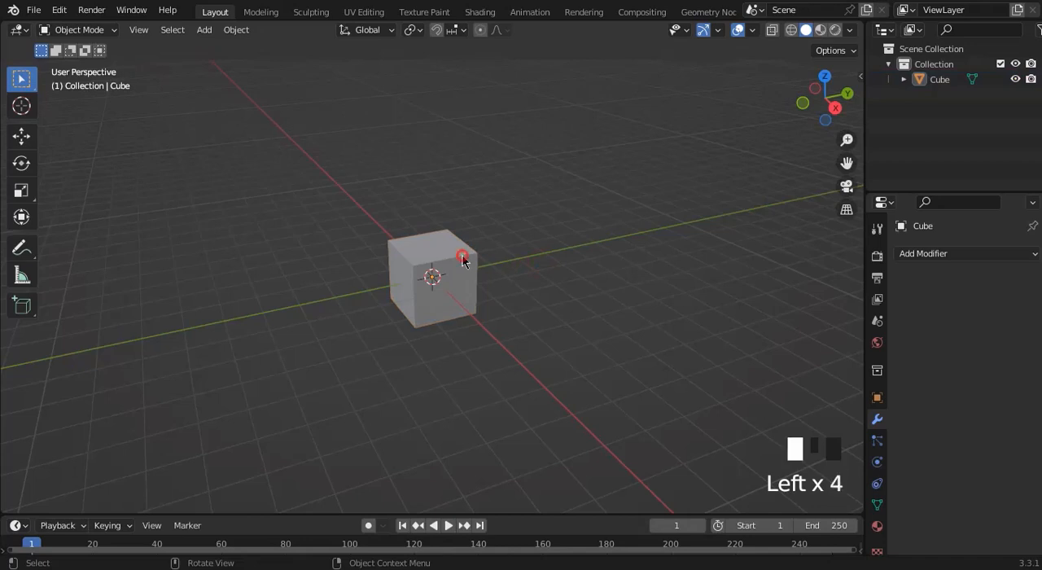
left_click(538, 257)
left_click_drag(288, 133, 534, 363)
Try the 3D cursor at several spots on and beside the cube, and place it on the cube's origin point.
left_click(22, 106)
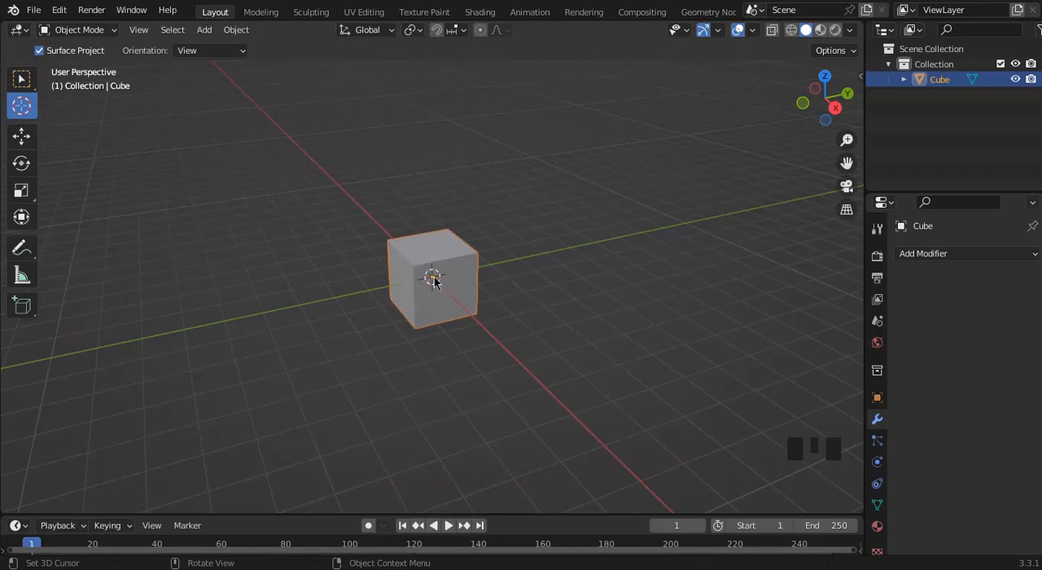
left_click(428, 237)
left_click(432, 297)
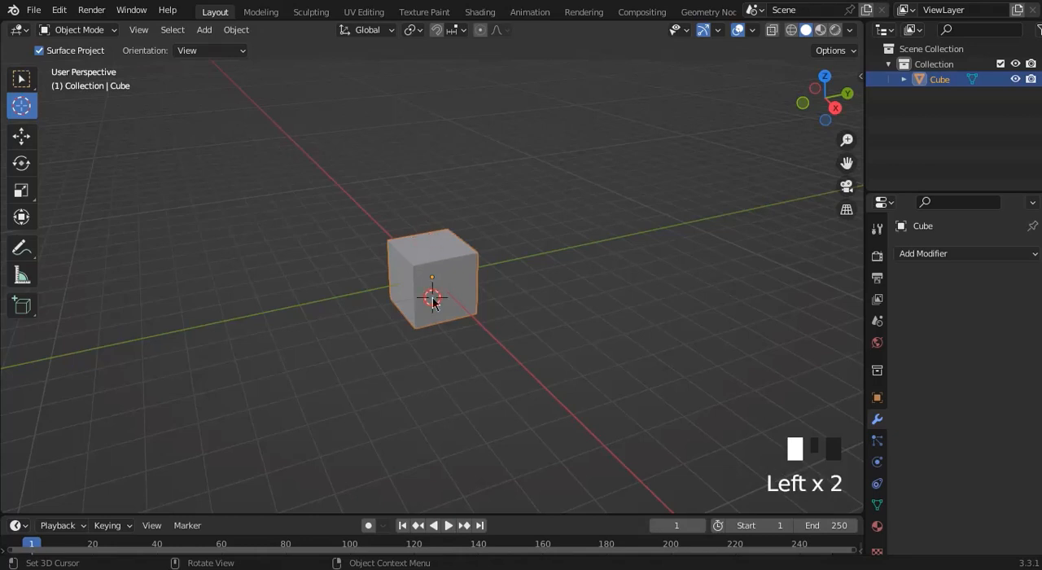
left_click(530, 288)
key("ctrl+z")
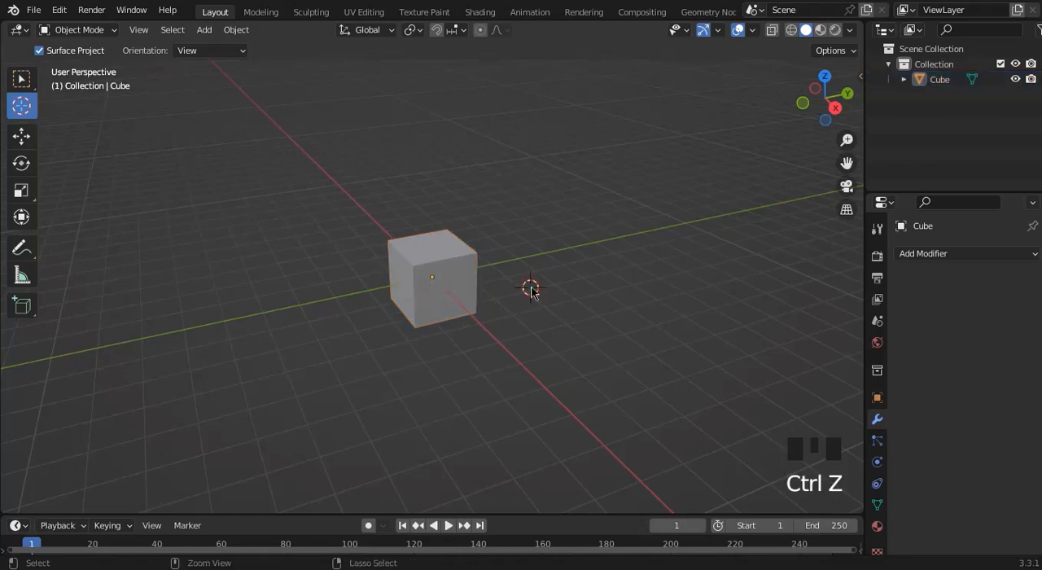
key("ctrl+z")
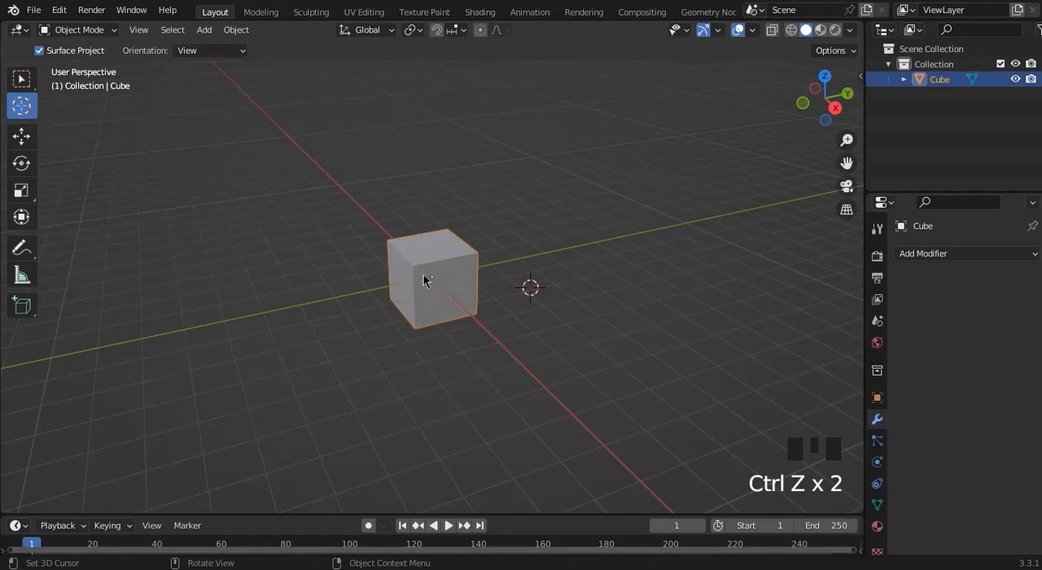
left_click(432, 276)
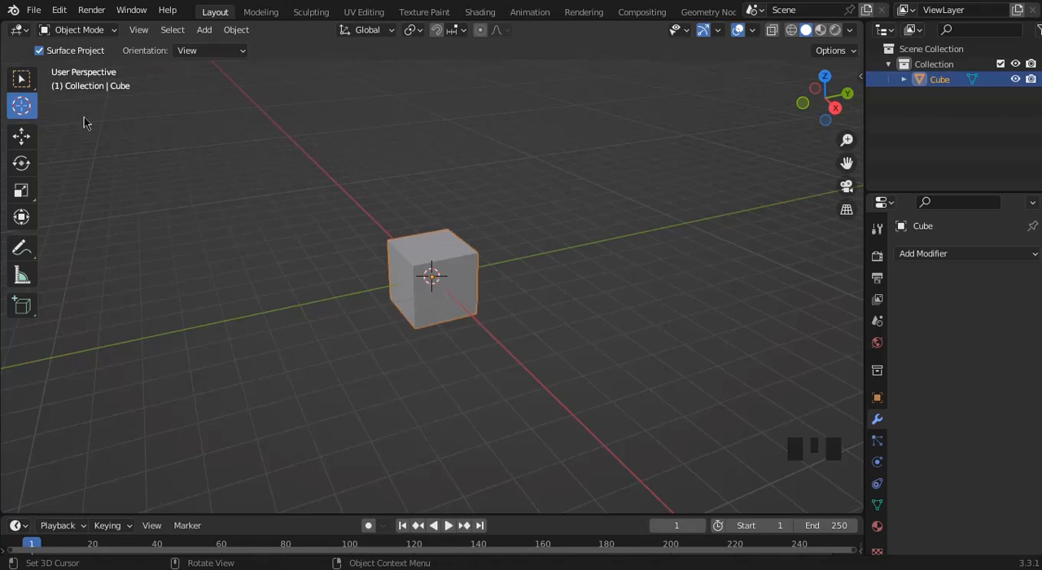
Try moving the cube upward along Z and along the X axis with the Move tool, and undo the moves.
left_click(14, 138)
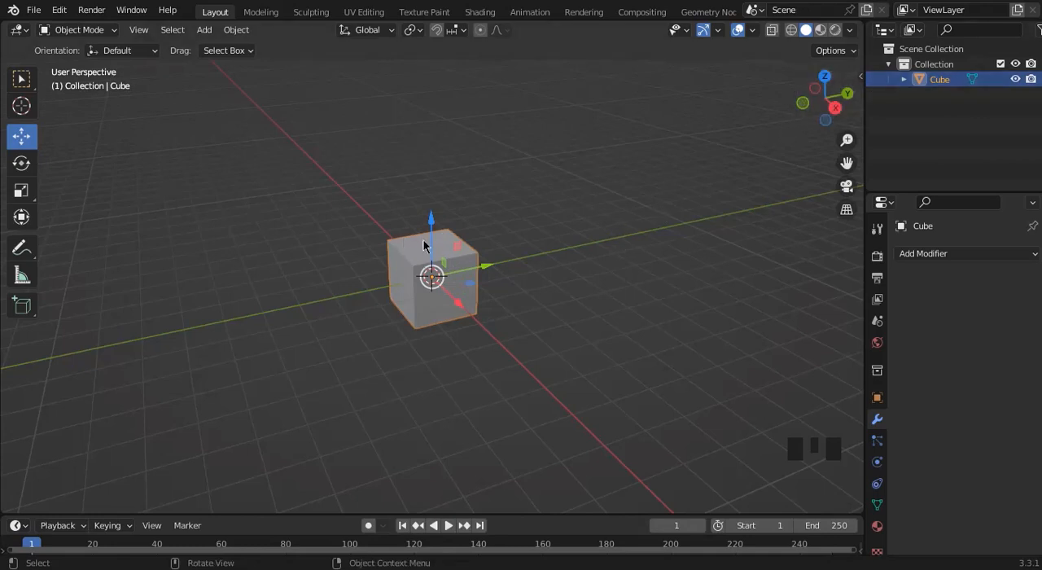
left_click_drag(423, 244, 460, 140)
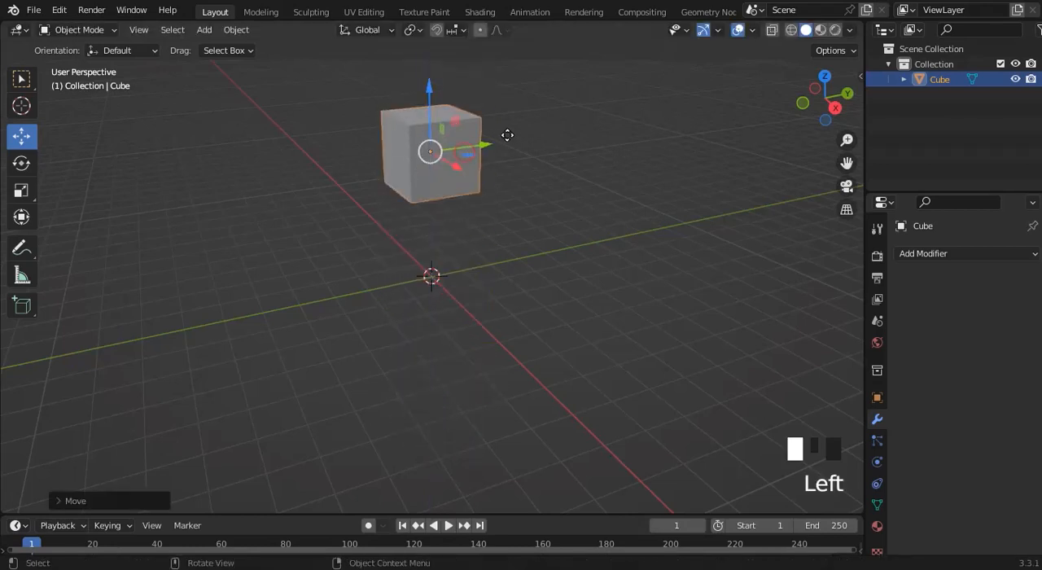
key("g")
key("shift+z")
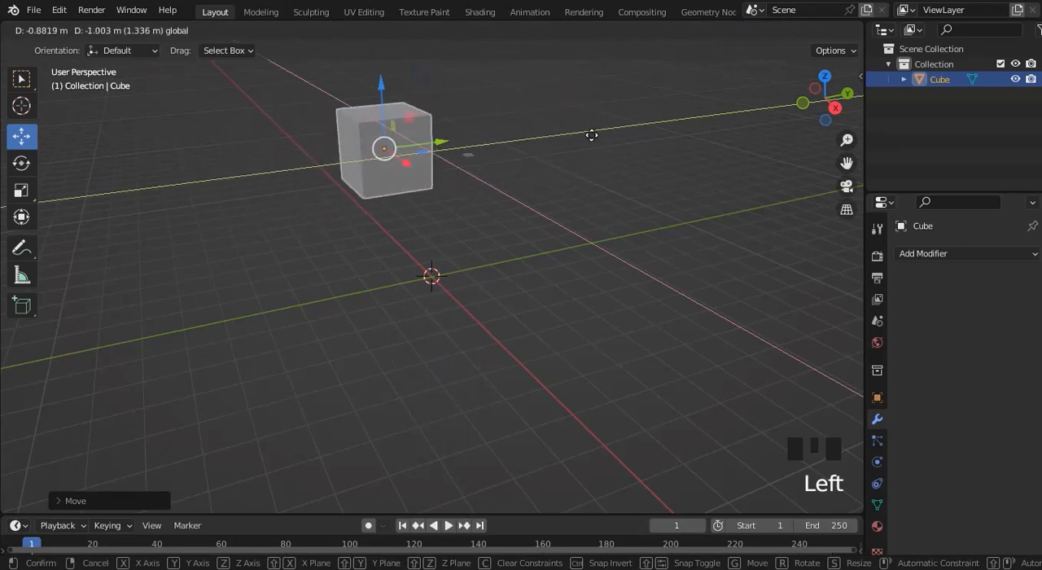
left_click(502, 173)
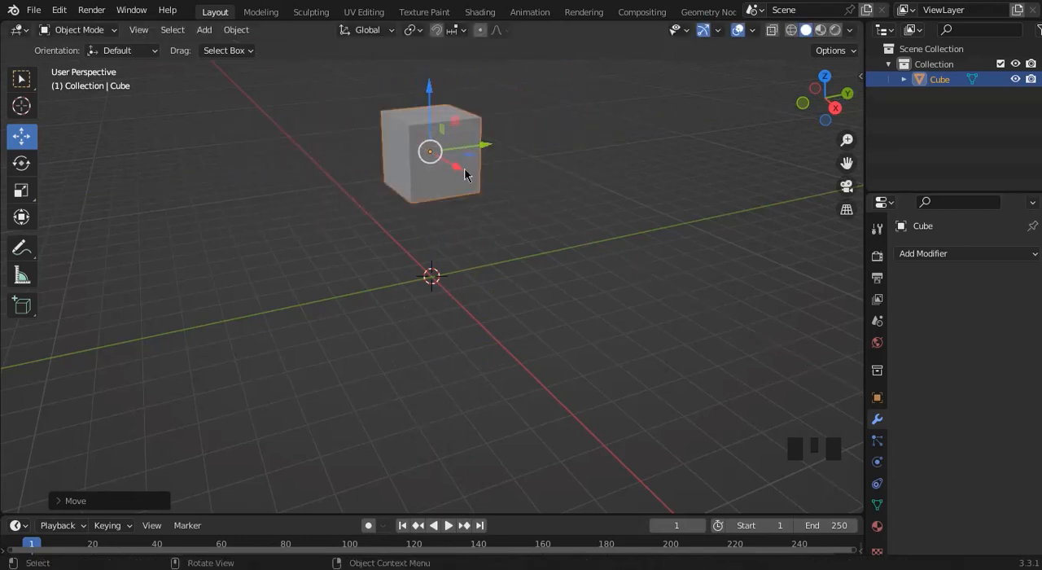
left_click_drag(458, 168, 481, 209)
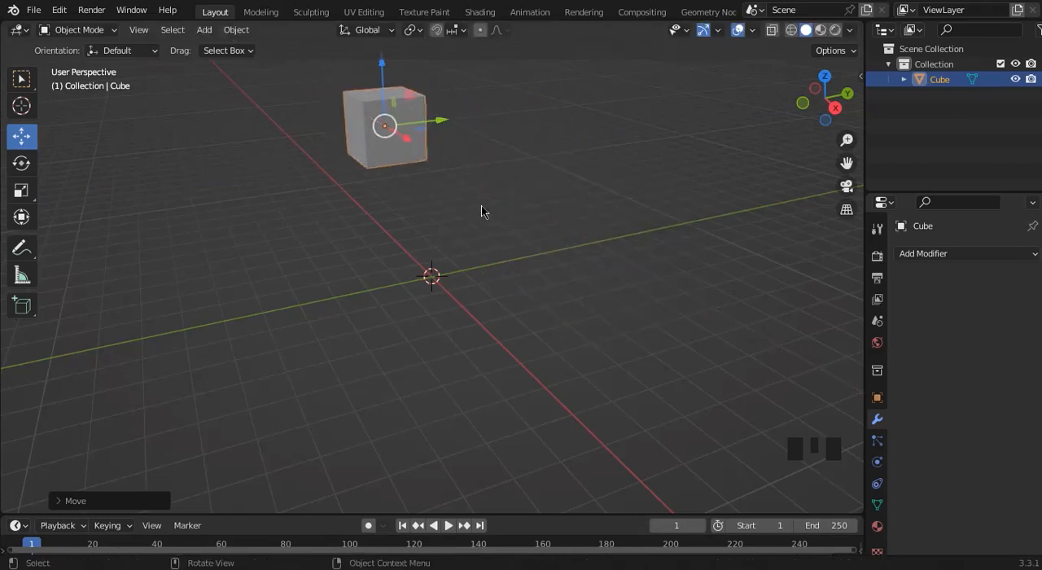
key("ctrl+z")
key("ctrl+z")
key("ctrl+z")
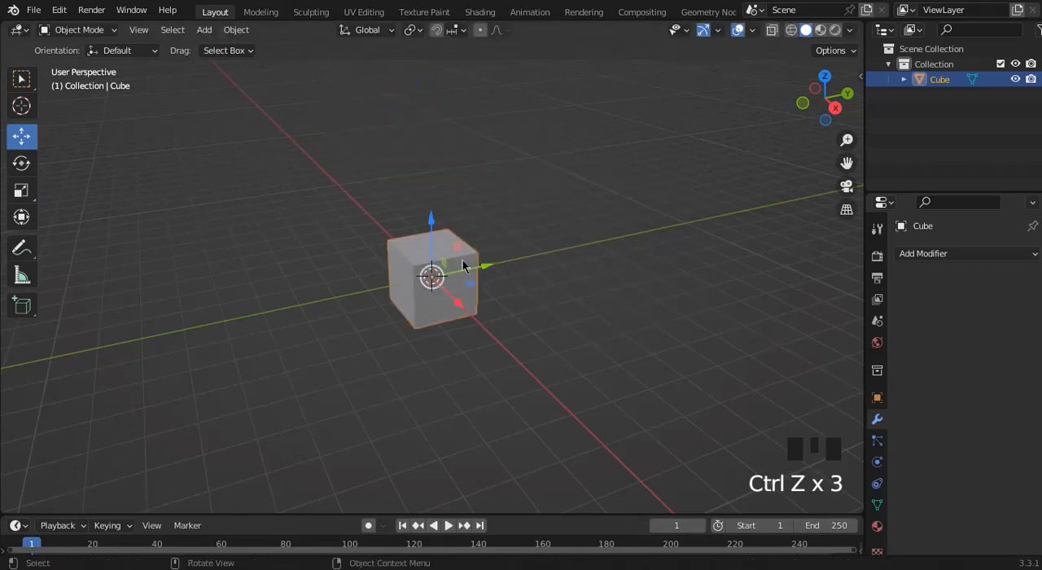
Try rotating the cube about the X and Z axes with the Rotate tool, and undo both rotations.
left_click(21, 163)
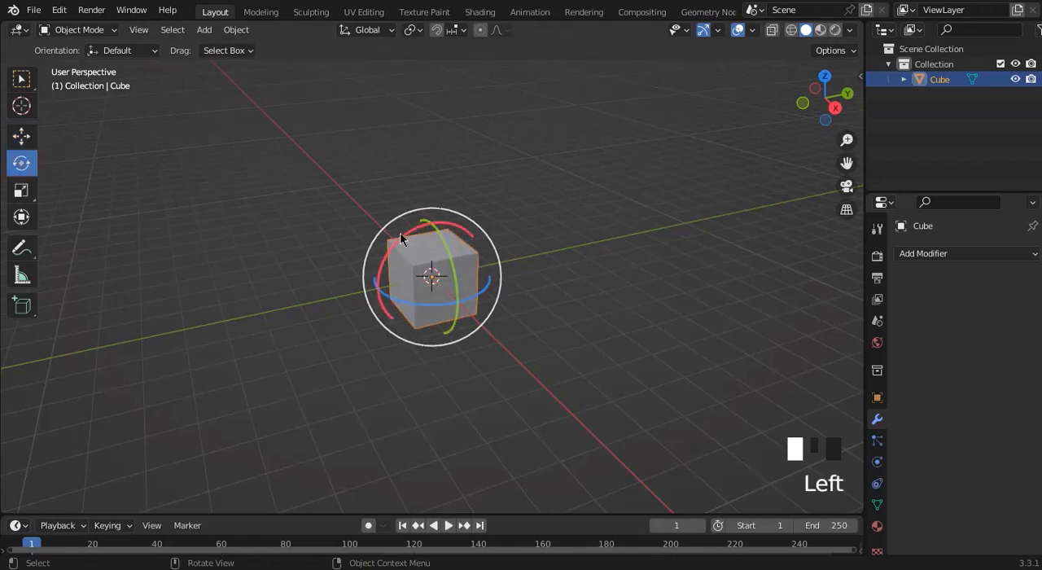
left_click_drag(403, 239, 244, 277)
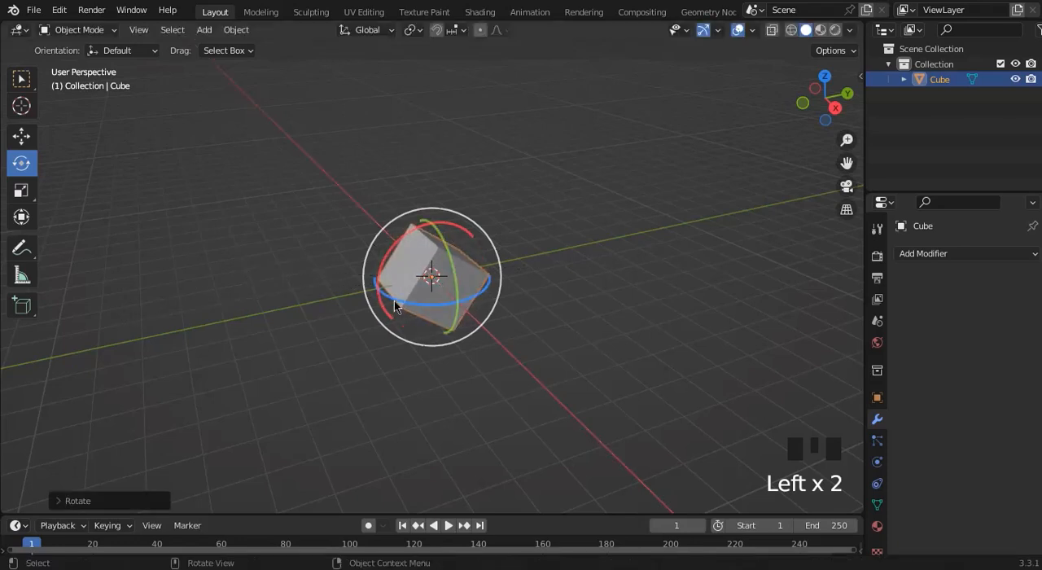
mouse_move(396, 302)
left_mouse_down()
mouse_move(533, 307)
mouse_move(380, 294)
left_mouse_up()
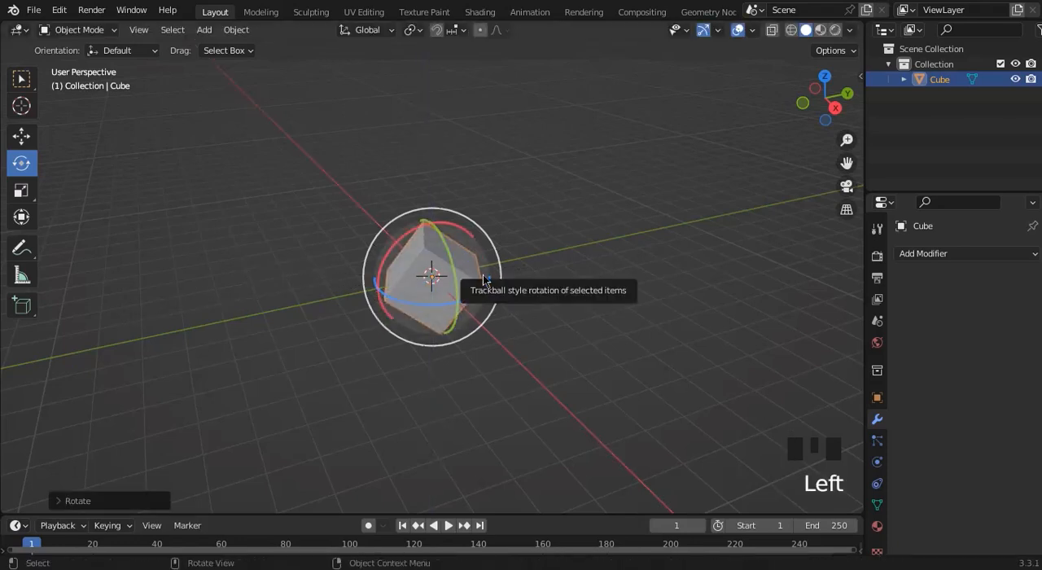
key("ctrl+z")
key("ctrl+z")
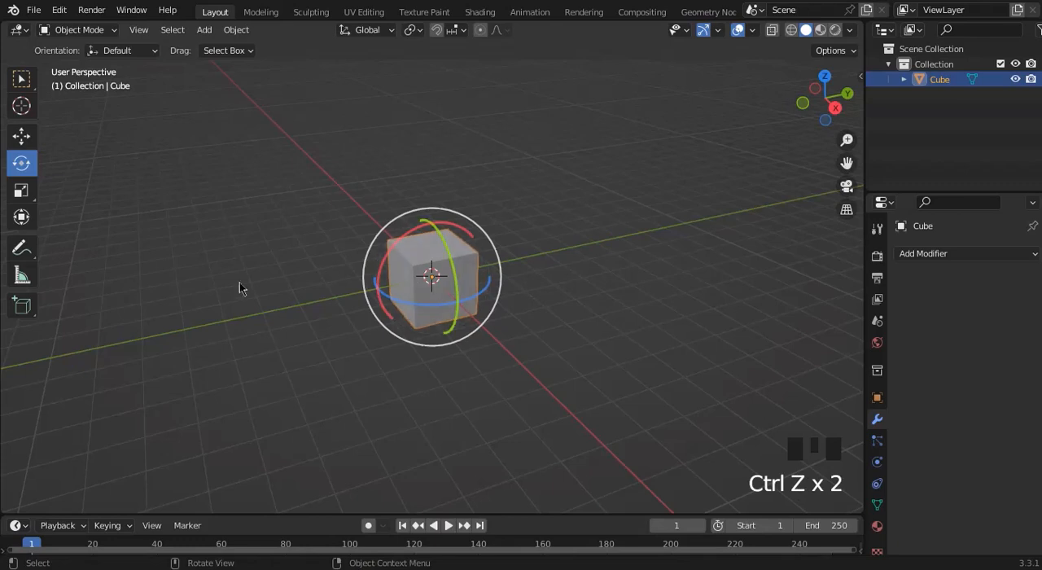
Try stretching the cube along the Y, X and Z axes with the Scale tool, and undo all the scaling.
left_click(14, 187)
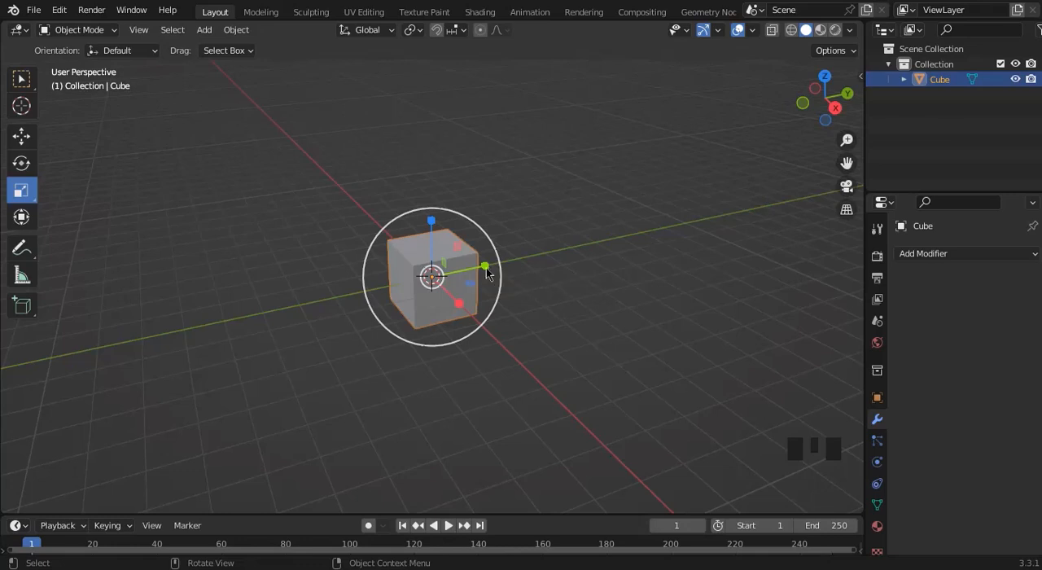
left_click_drag(485, 267, 690, 248)
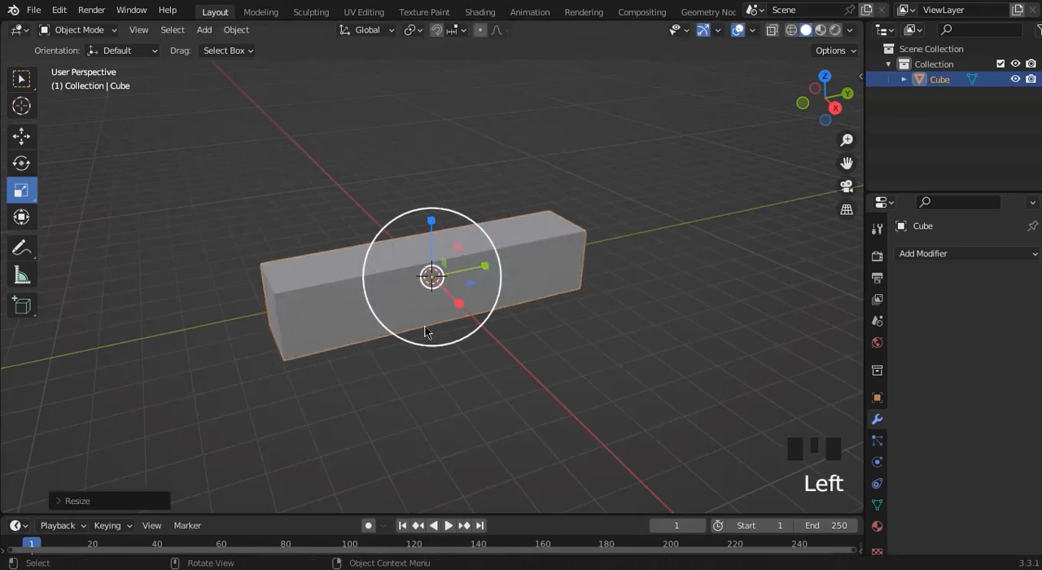
left_click_drag(459, 303, 602, 442)
left_click_drag(434, 245, 424, 126)
key("ctrl+z")
key("ctrl+z")
key("ctrl+z")
key("ctrl+z")
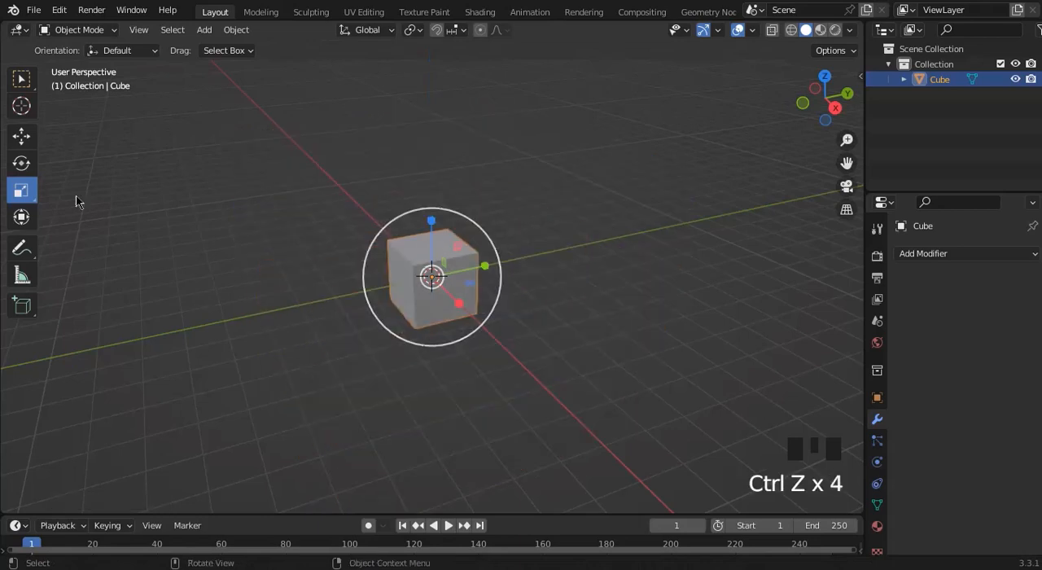
Try the combined Transform tool on the cube, shifting it along the X axis, and undo the last change.
left_click(22, 217)
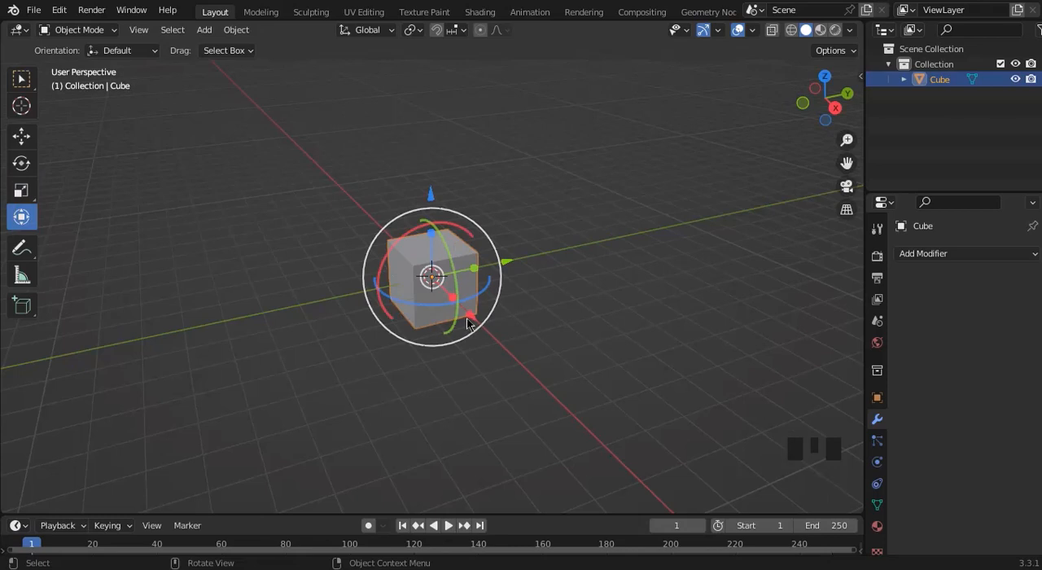
left_click_drag(468, 318, 621, 205)
key("ctrl+z")
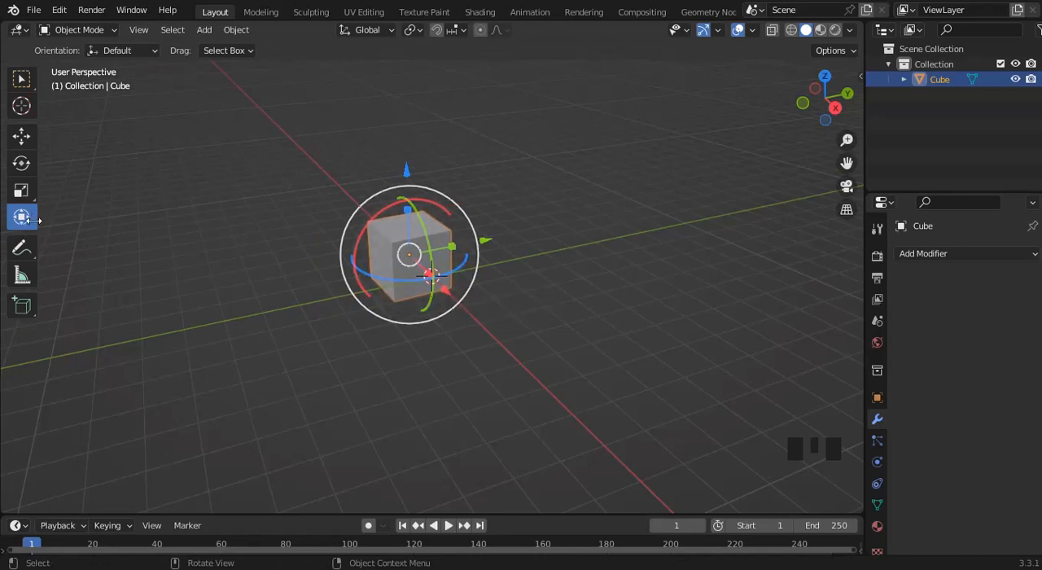
Try drawing freehand annotation strokes beside and around the cube with the Annotate tool, and undo all of them.
left_click(20, 259)
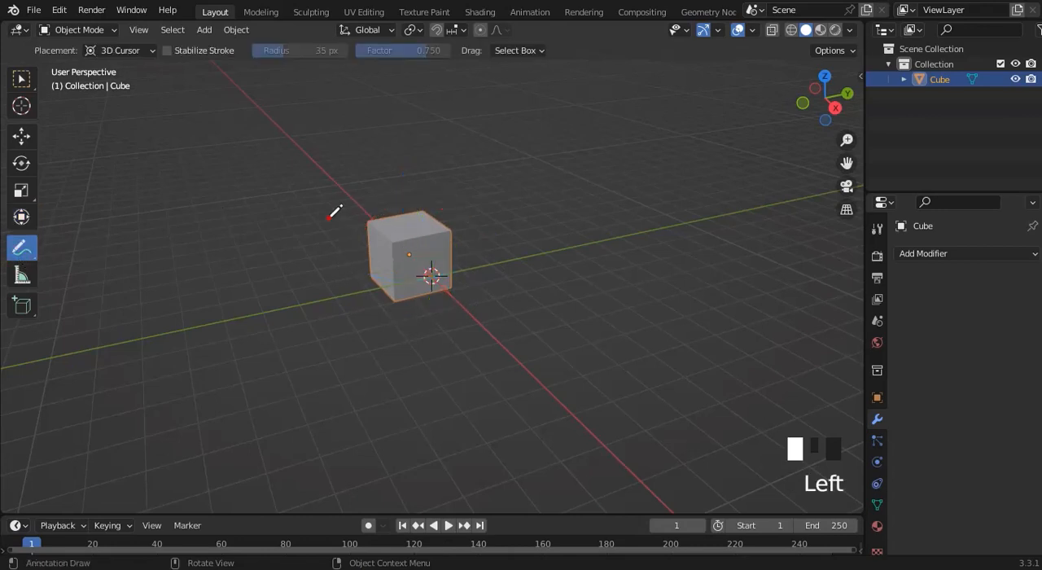
mouse_move(328, 219)
left_mouse_down()
mouse_move(277, 275)
mouse_move(335, 252)
mouse_move(328, 248)
left_mouse_up()
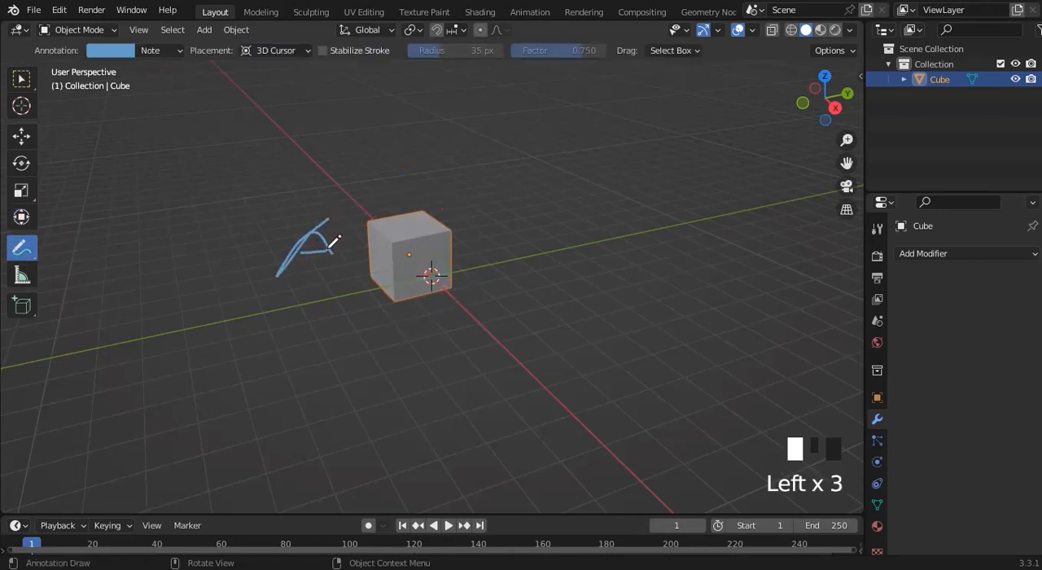
mouse_move(228, 235)
left_mouse_down()
mouse_move(421, 200)
mouse_move(112, 230)
left_mouse_up()
mouse_move(272, 274)
left_mouse_down()
mouse_move(149, 214)
mouse_move(219, 285)
mouse_move(273, 396)
left_mouse_up()
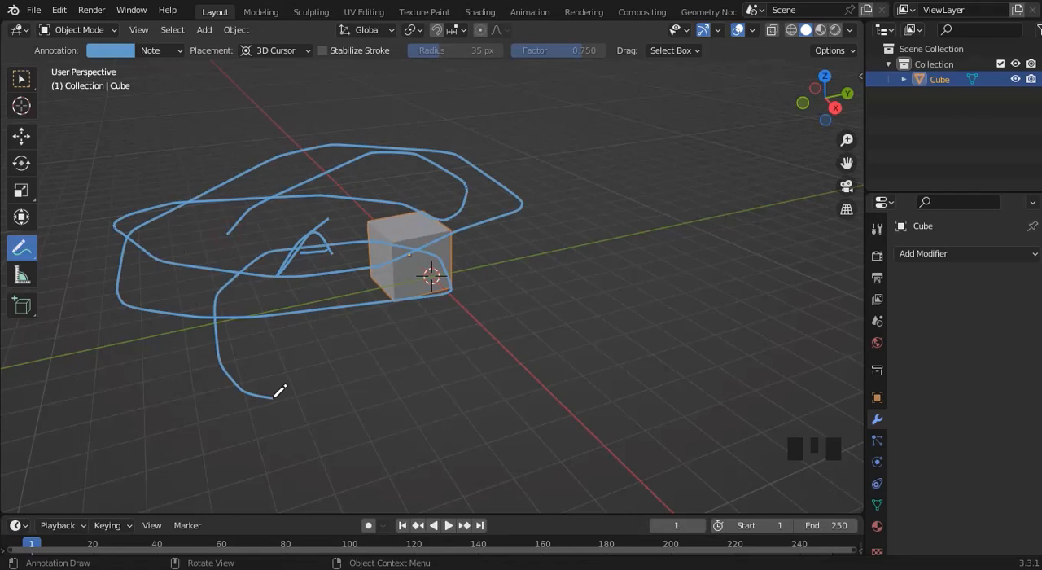
key("ctrl+z")
key("ctrl+z")
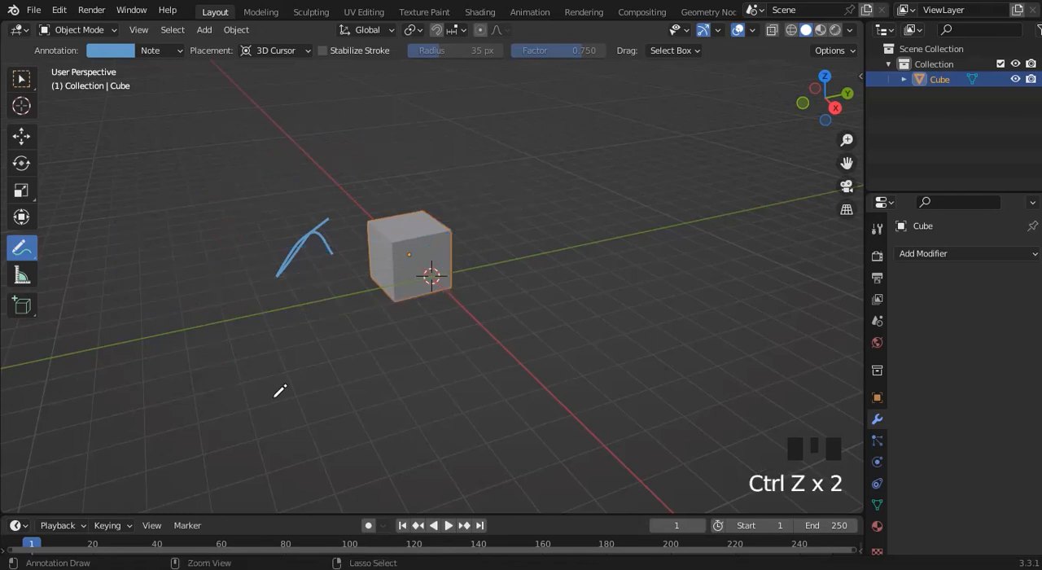
key("ctrl+z")
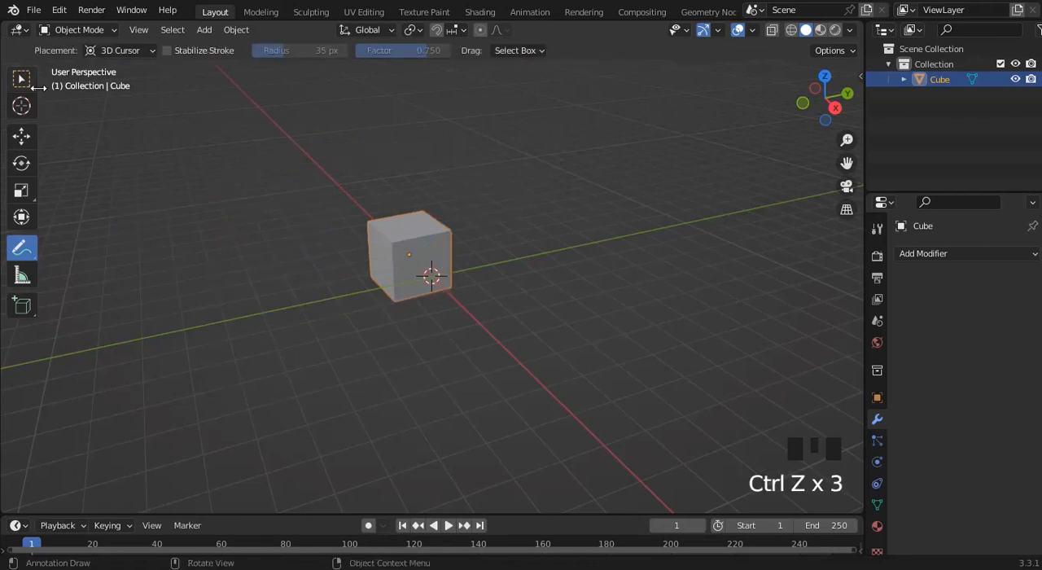
Move the cube slightly upward along the Z axis with the Move tool, and deselect it.
left_click(22, 137)
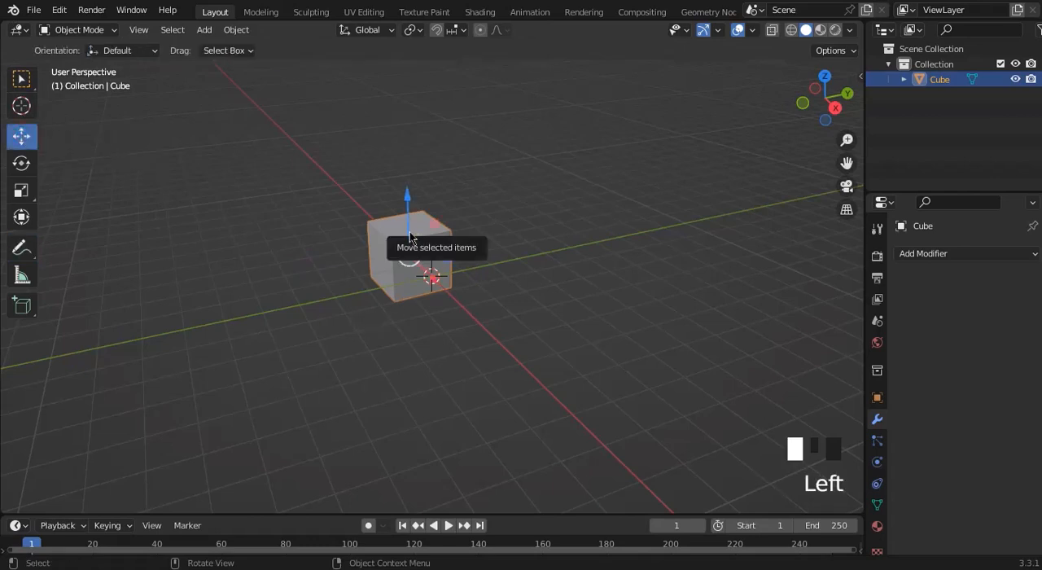
mouse_move(411, 237)
left_mouse_down()
mouse_move(448, 247)
mouse_move(411, 239)
mouse_move(412, 225)
left_mouse_up()
left_click(586, 314)
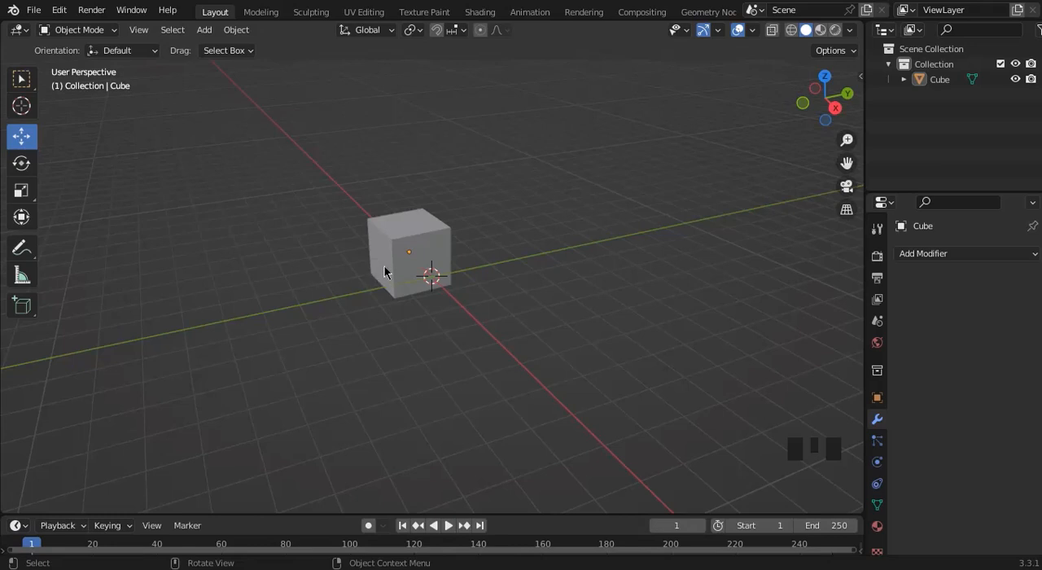
Switch to the front view, move the cube along the X axis until it is centred on the Z axis, and deselect it.
left_click(804, 108)
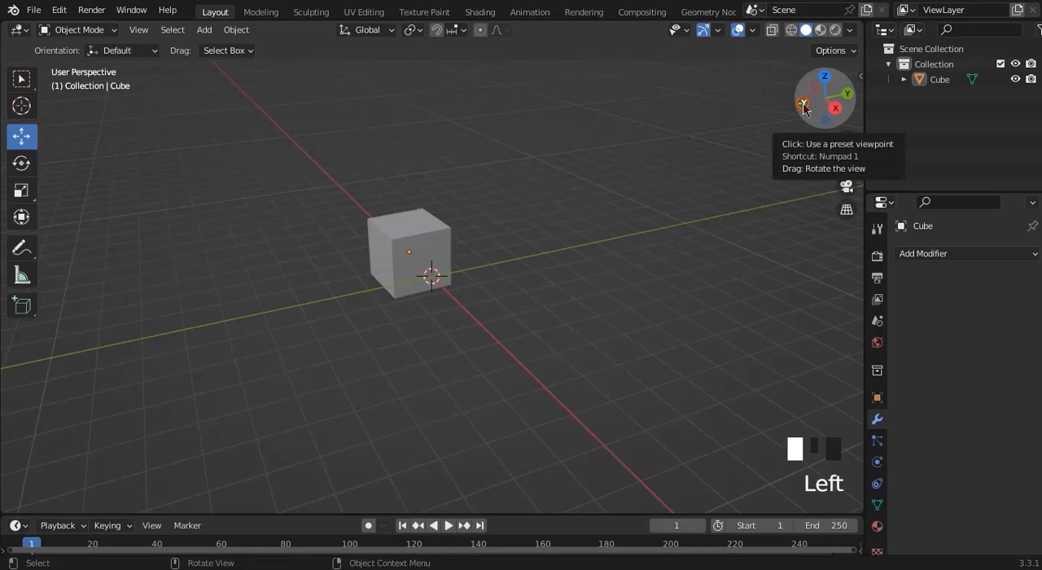
left_click(375, 279)
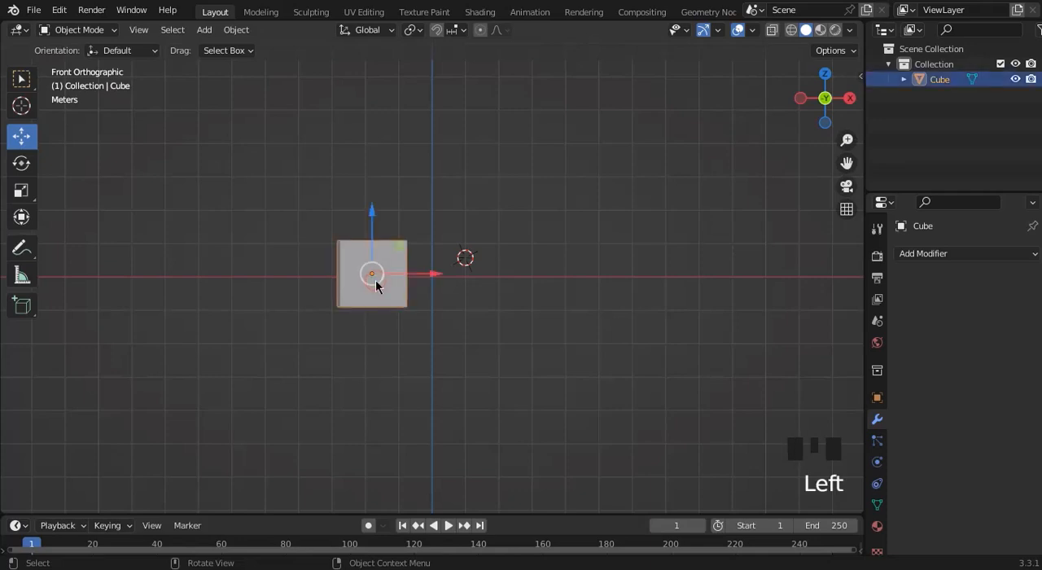
left_click_drag(430, 278, 493, 281)
left_click(533, 269)
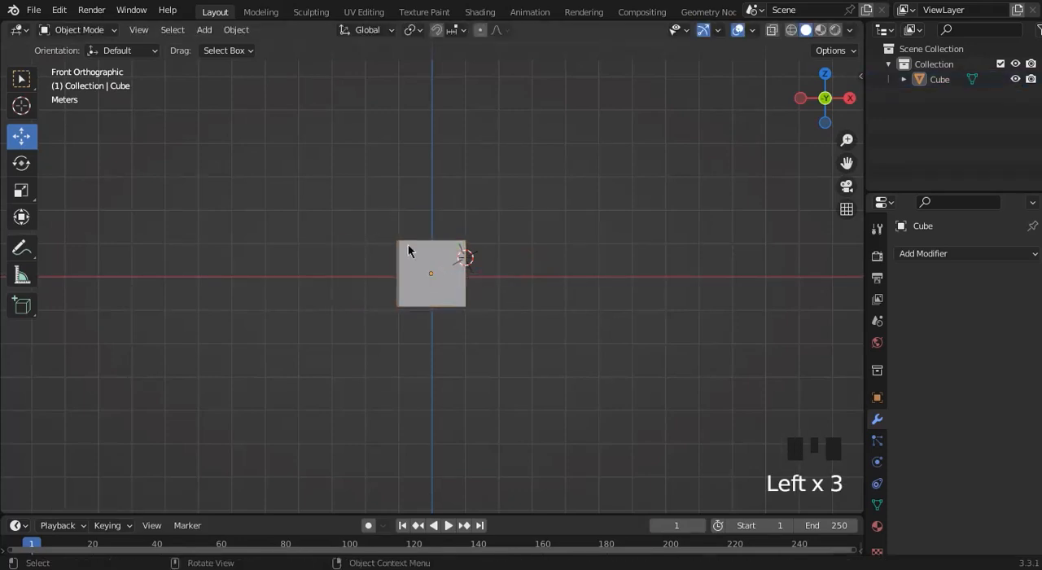
View the cube from the back, front, left, right, top and bottom preset viewpoints.
left_click(825, 99)
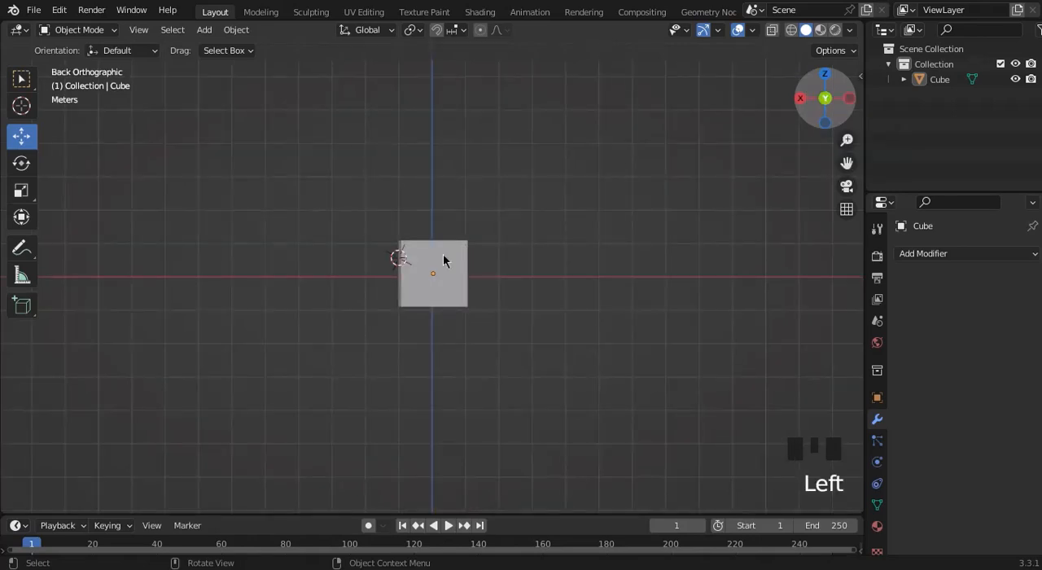
left_click(827, 99)
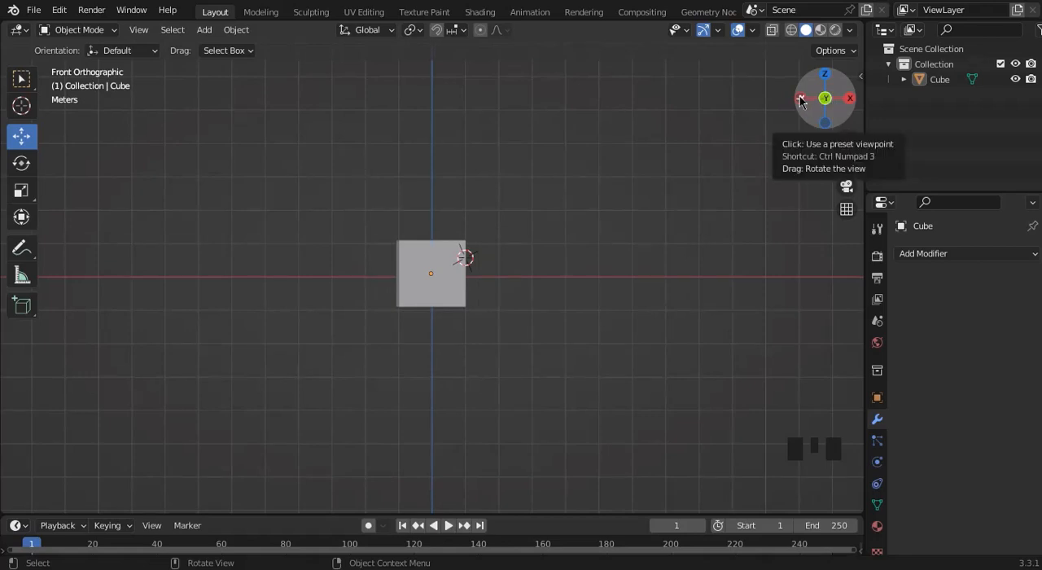
left_click(802, 99)
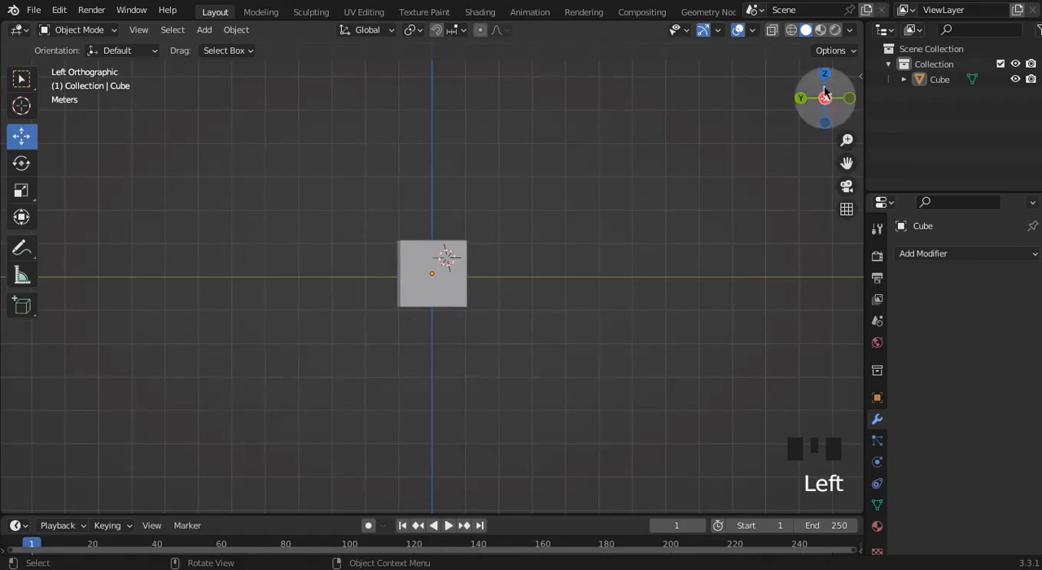
left_click(825, 96)
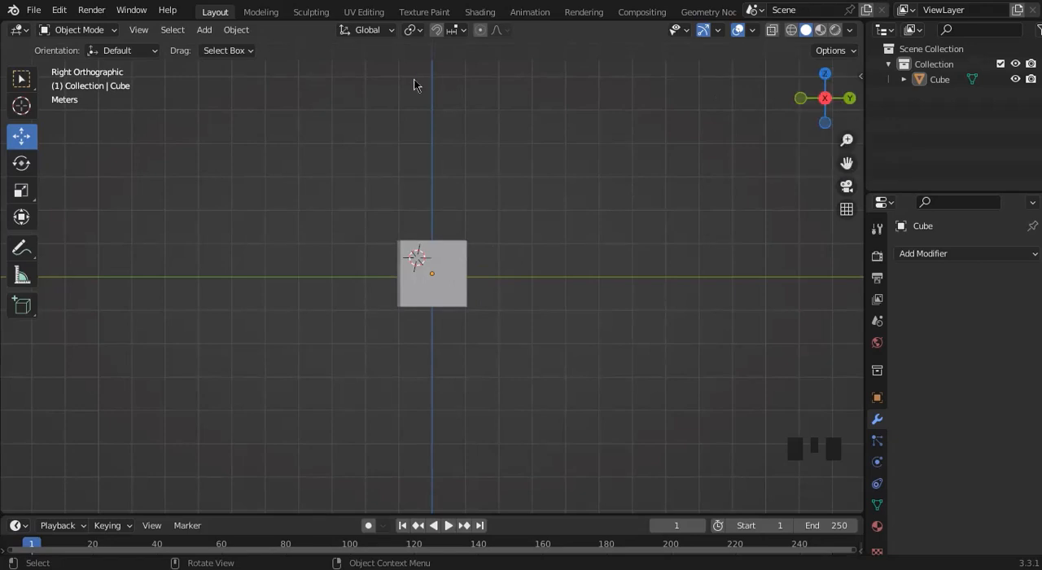
left_click(823, 75)
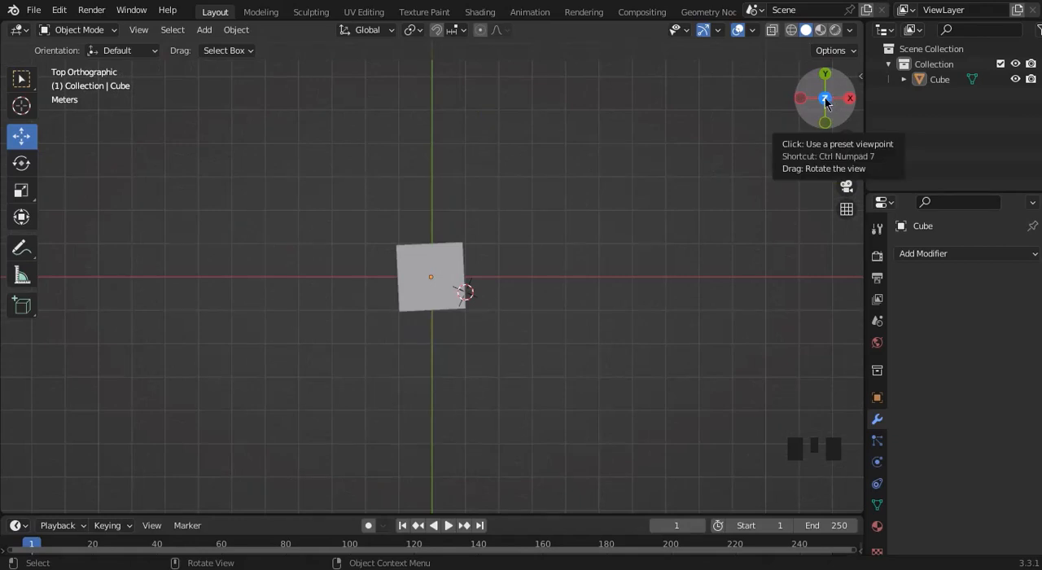
left_click(825, 99)
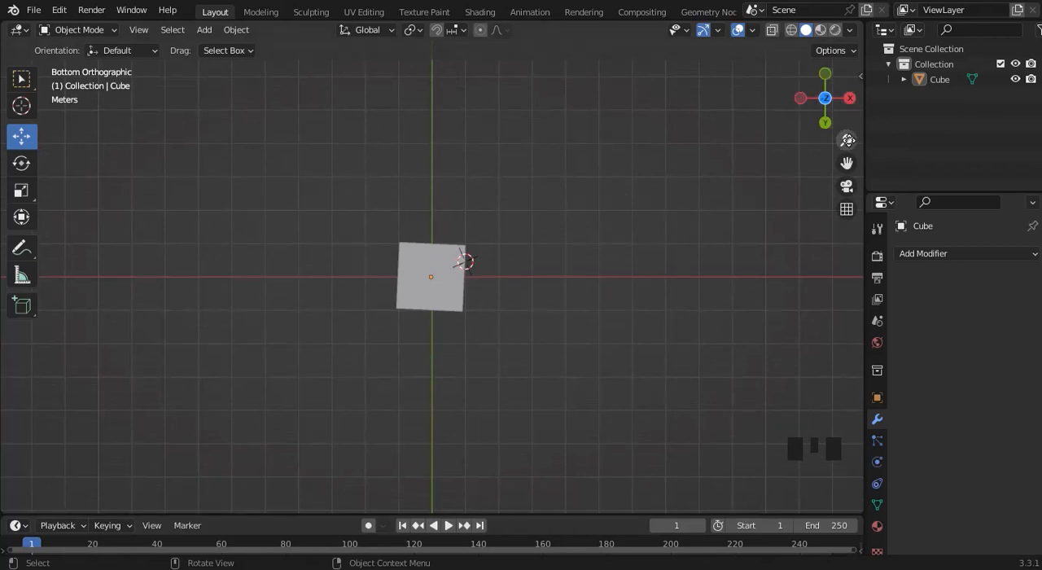
Zoom far in on the cube in the bottom view, and zoom back out until the whole cube fits.
left_click_drag(848, 140, 847, 74)
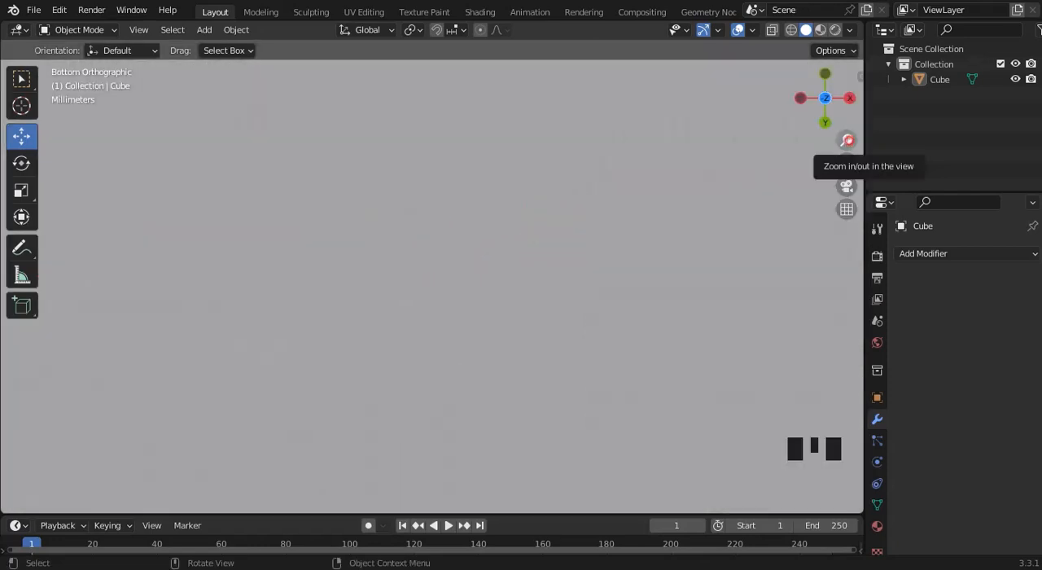
left_click(848, 141)
left_click(848, 140)
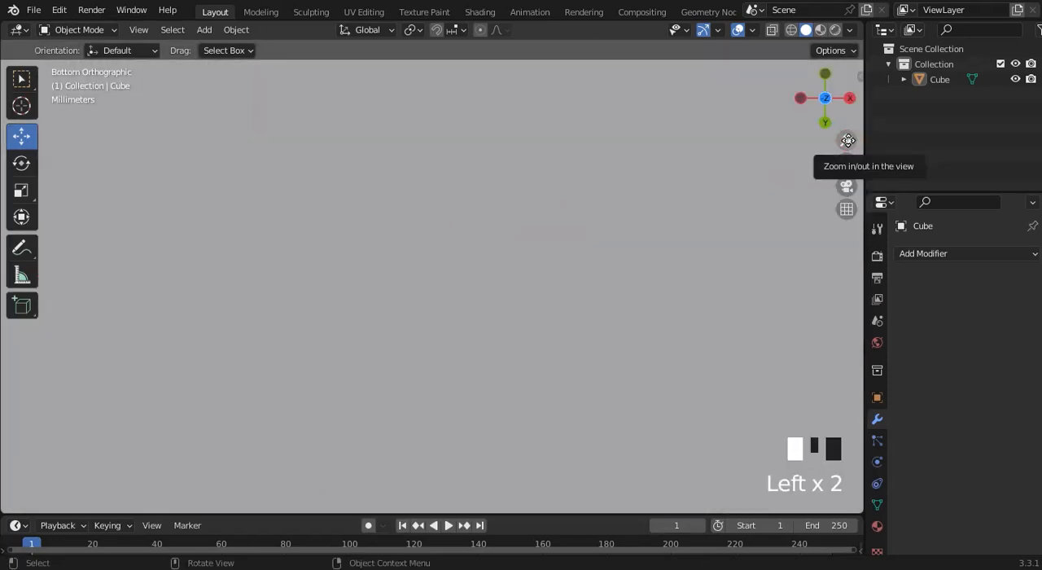
left_click(848, 141)
left_click(848, 140)
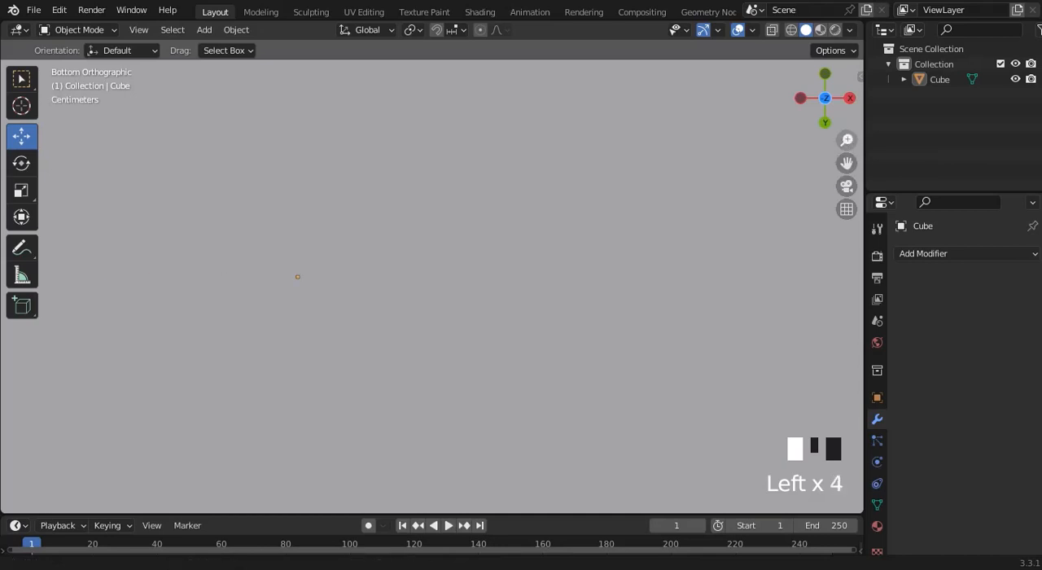
left_click(848, 141)
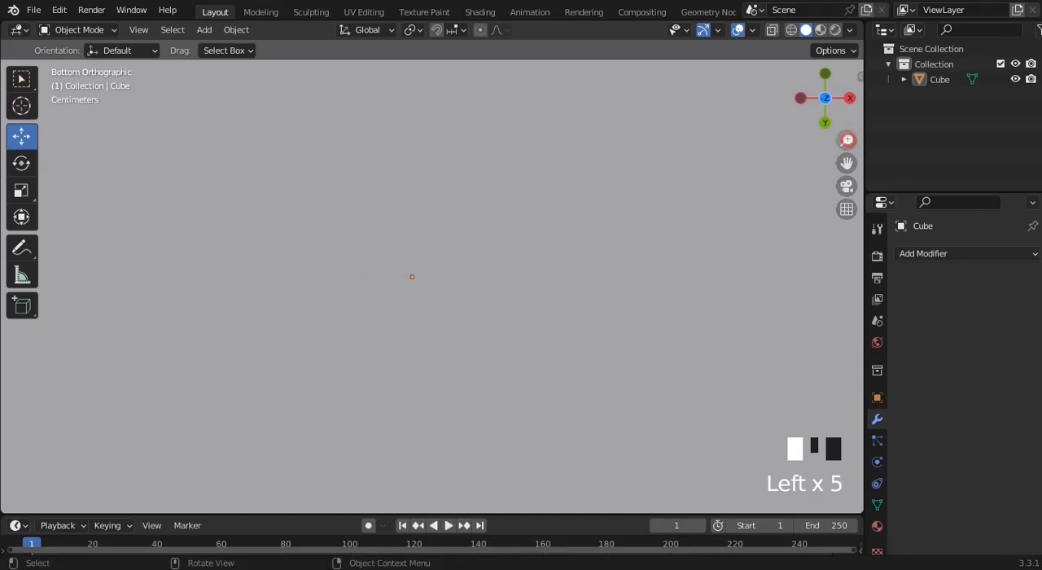
left_click(847, 141)
left_click_drag(848, 141, 848, 151)
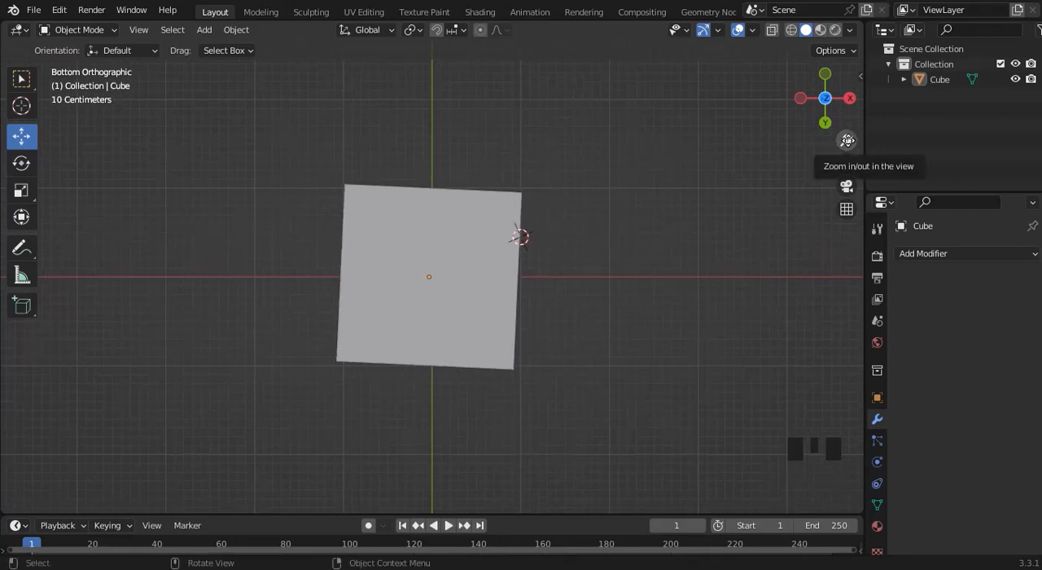
Pan the bottom view around the cube in several directions, and try toggling the camera view.
left_click_drag(848, 141, 973, 90)
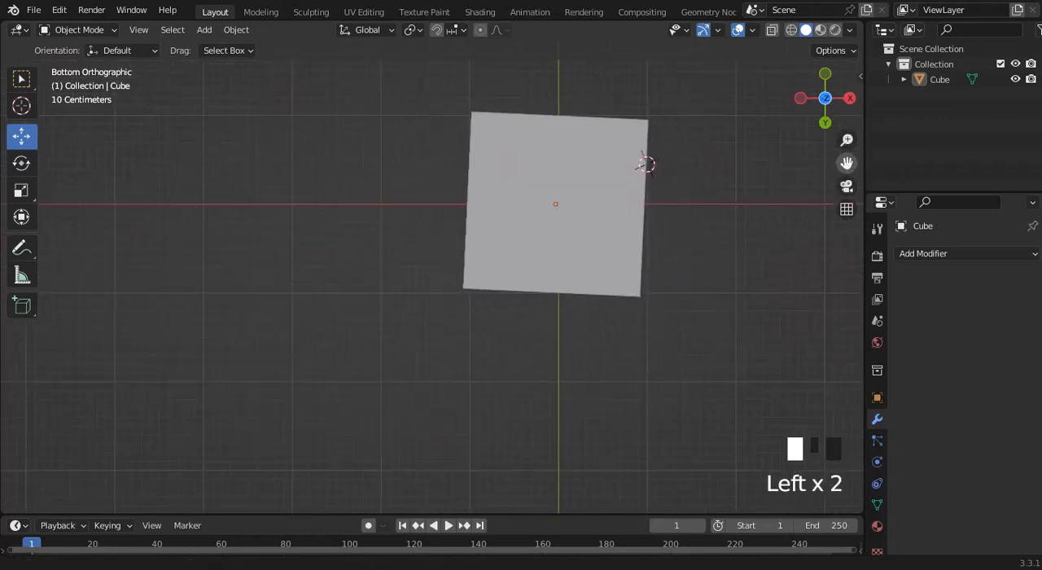
left_click_drag(847, 163, 783, 227)
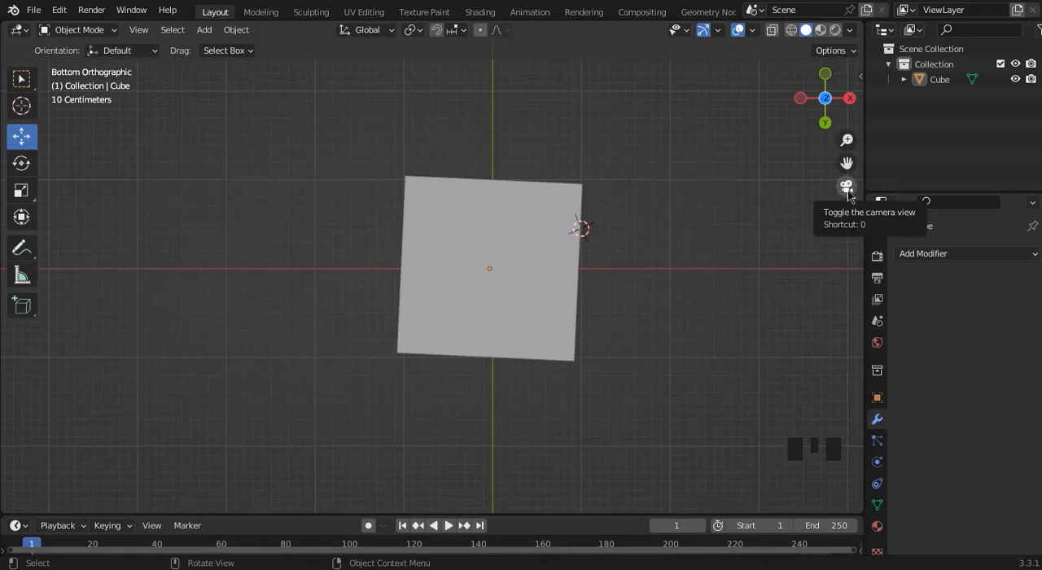
left_click(848, 188)
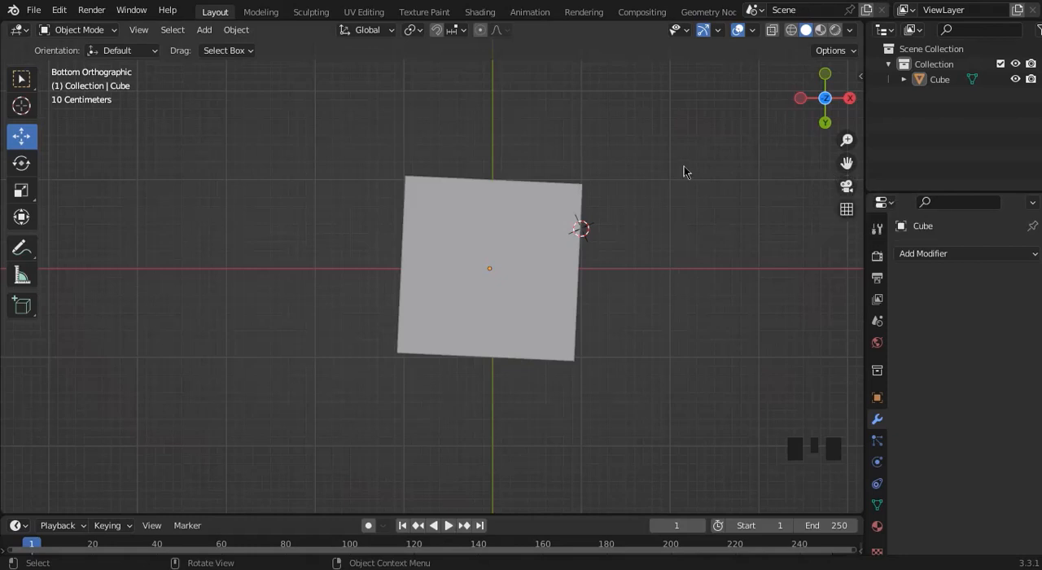
Select the cube, move it in the negative X direction away from the origin, and delete it.
left_click(482, 278)
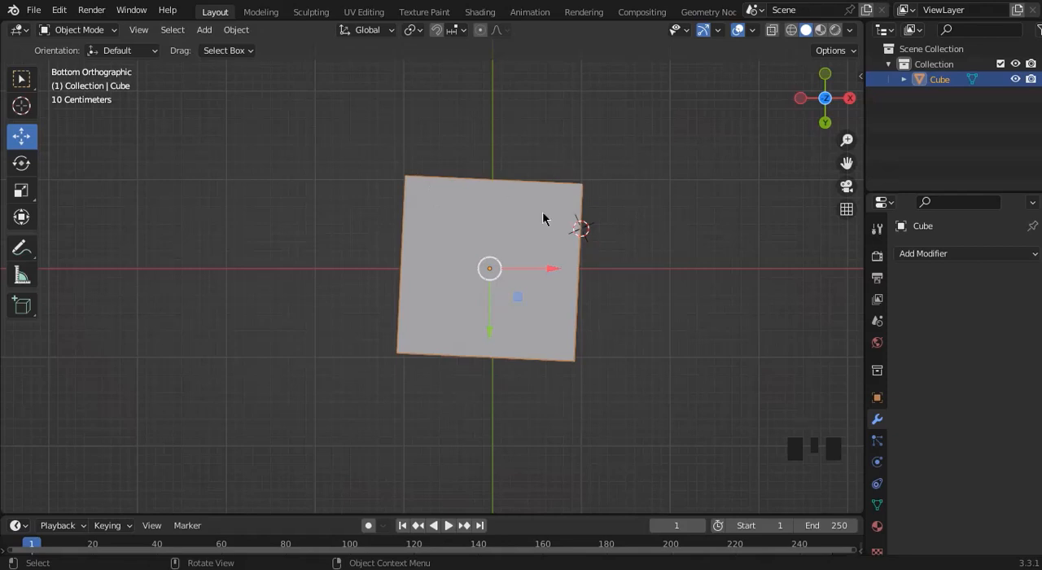
left_click_drag(552, 270, 387, 274)
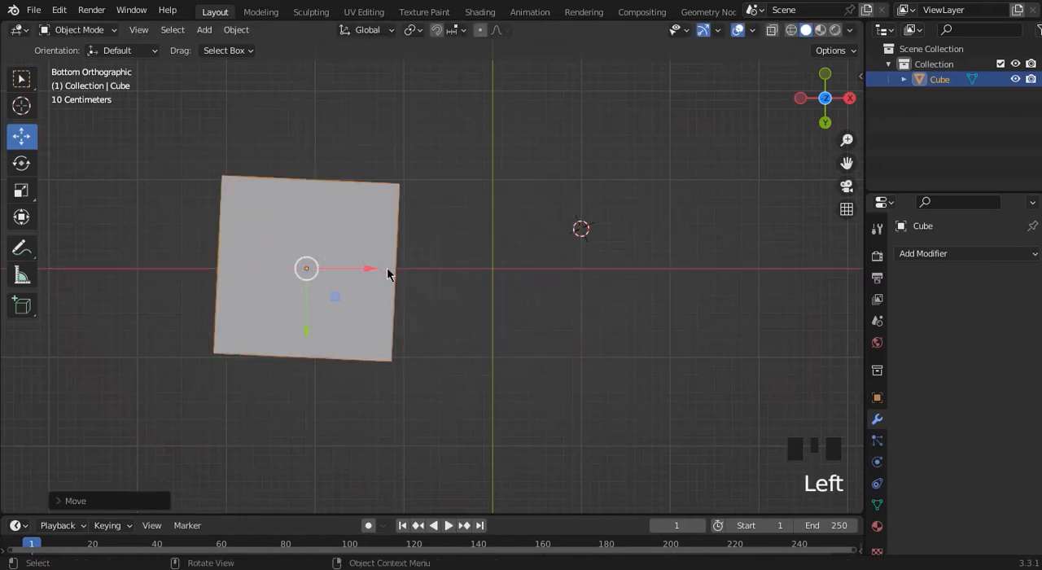
key("Delete")
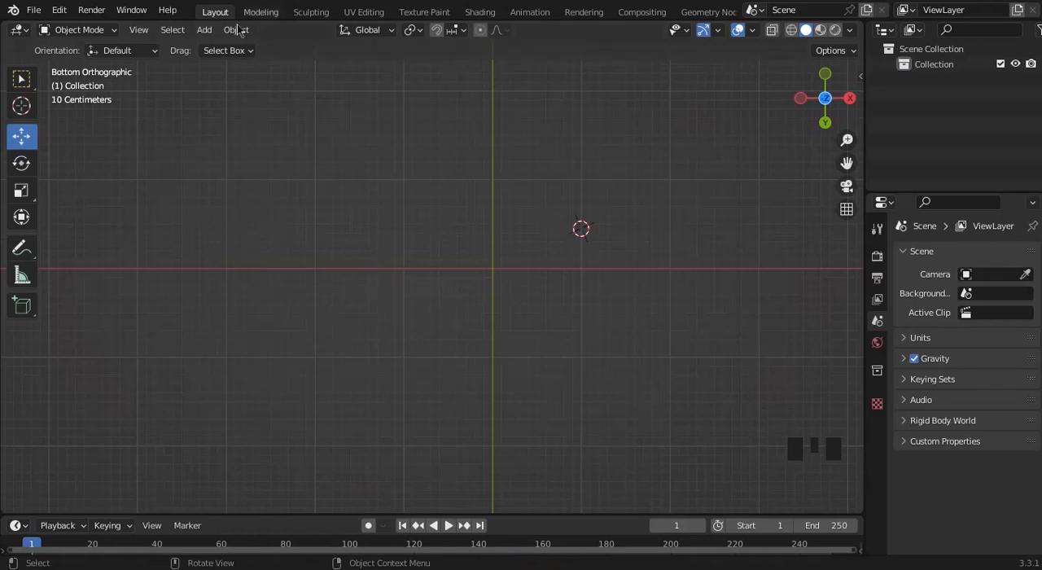
Add a new cube mesh to the empty scene at the 3D cursor.
left_click(205, 31)
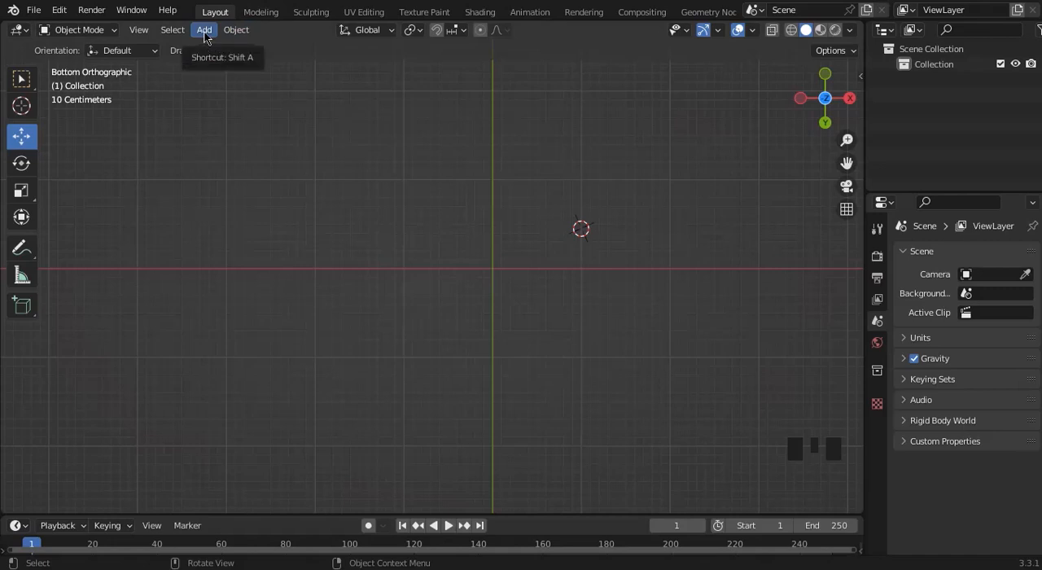
left_click(205, 33)
mouse_move(233, 51)
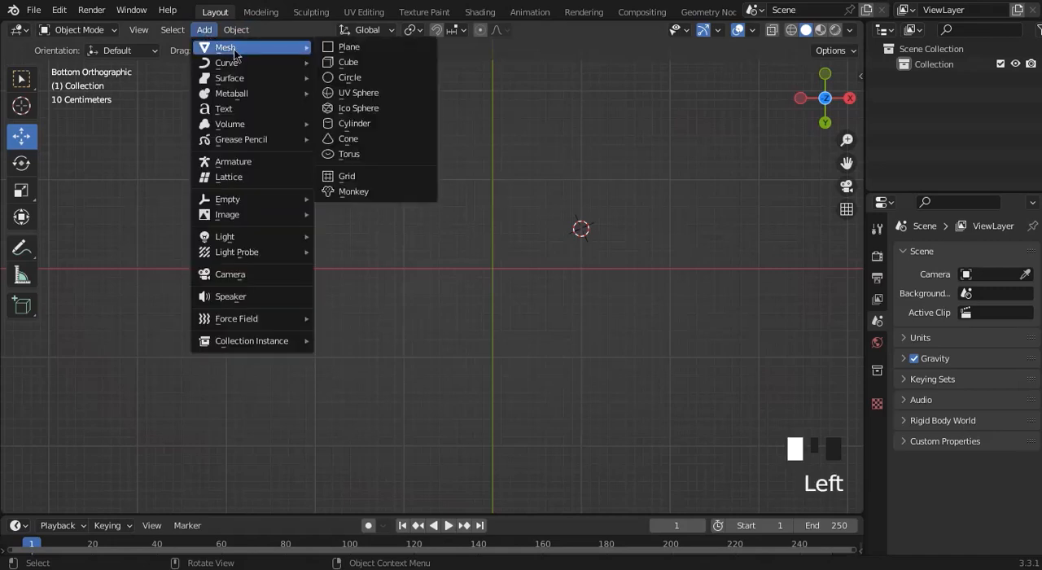
left_click(348, 63)
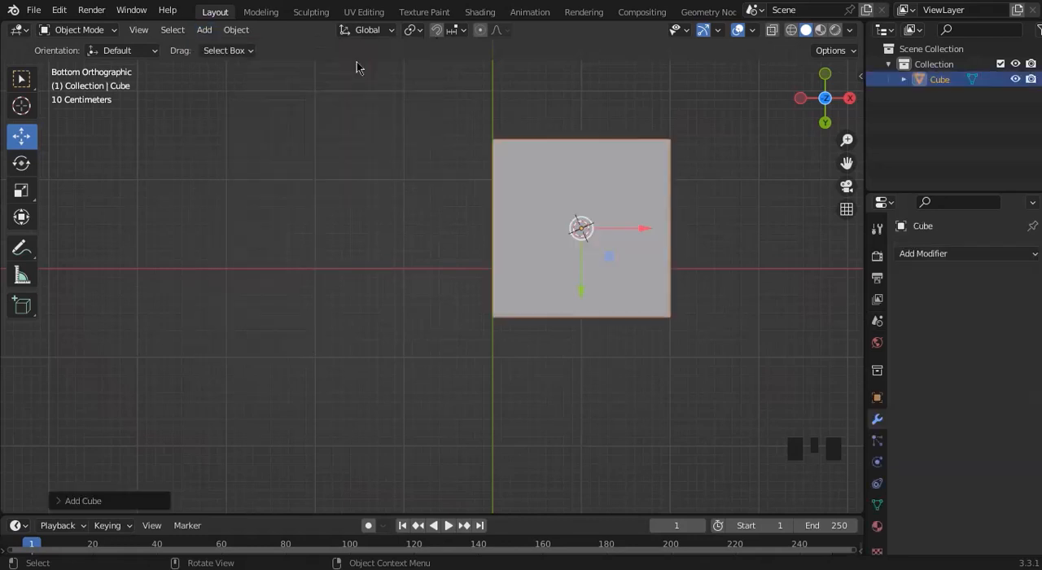
Move the cube along the X axis to the negative side of the origin, and scale it down uniformly.
left_click(635, 224)
left_click_drag(634, 224, 351, 225)
key("s")
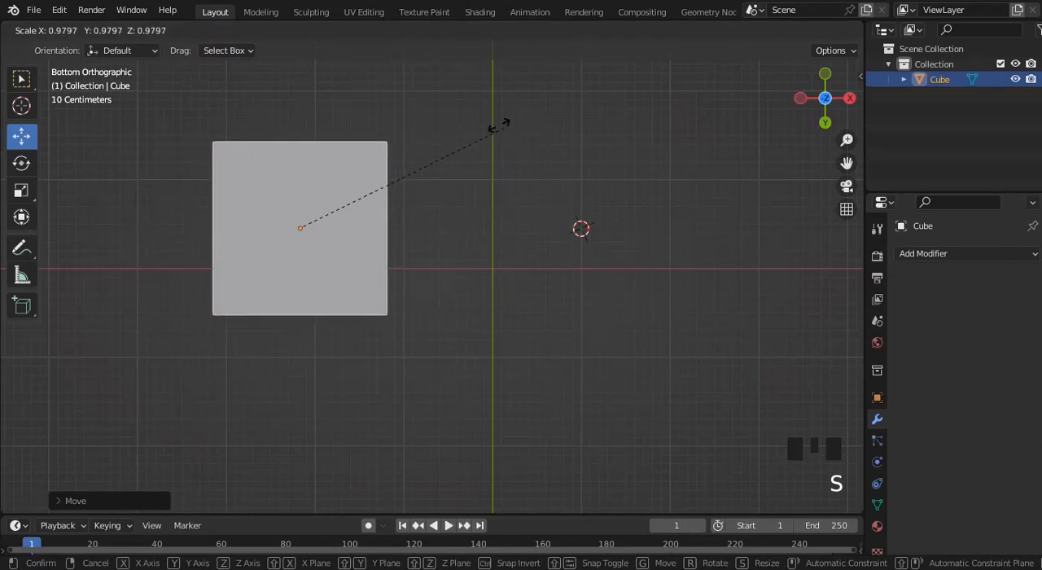
left_click(445, 140)
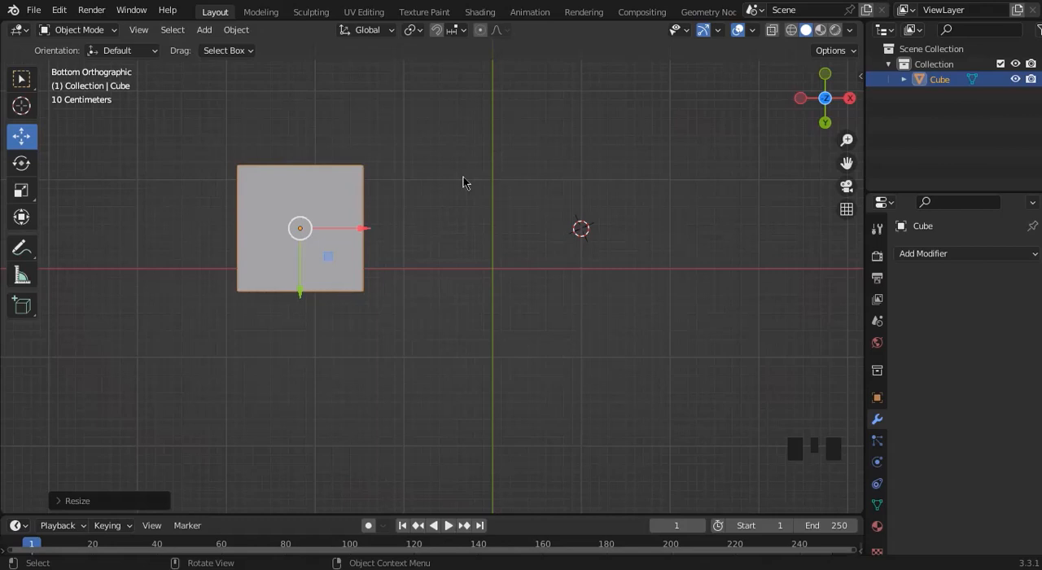
Enlarge the cube uniformly, and try rotating it in the bottom view.
key("s")
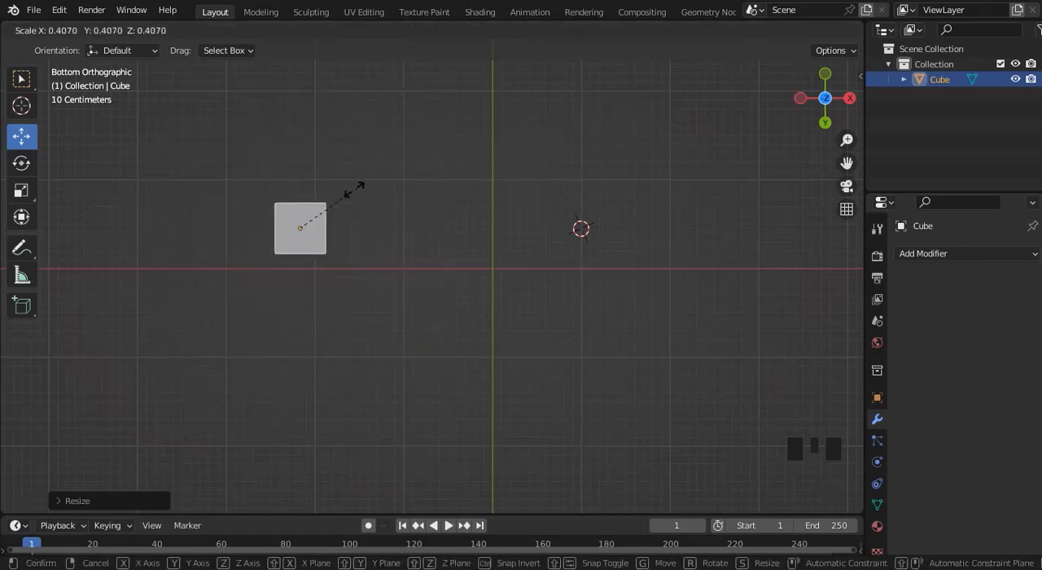
left_click(518, 172)
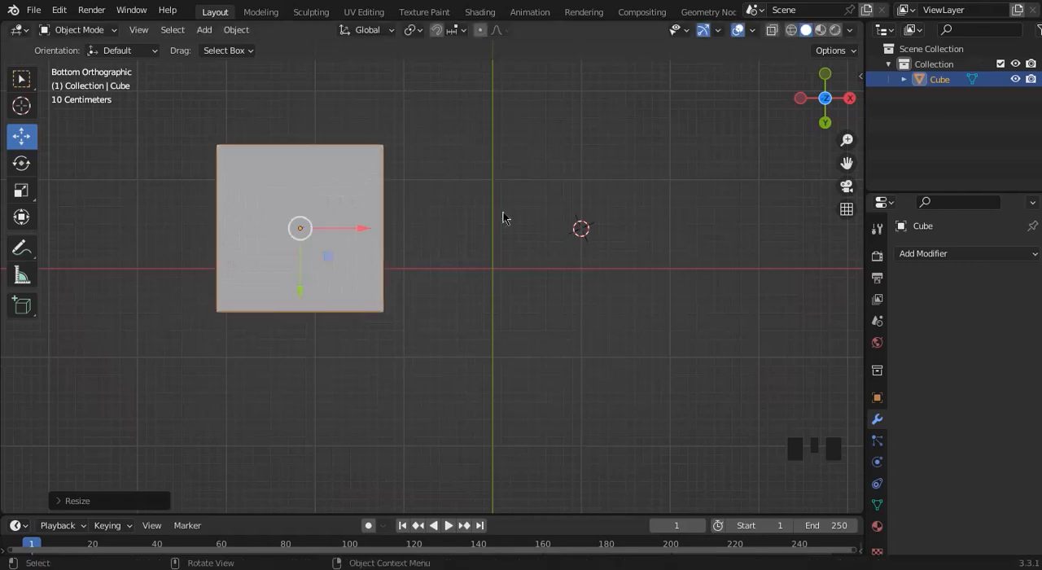
key("r")
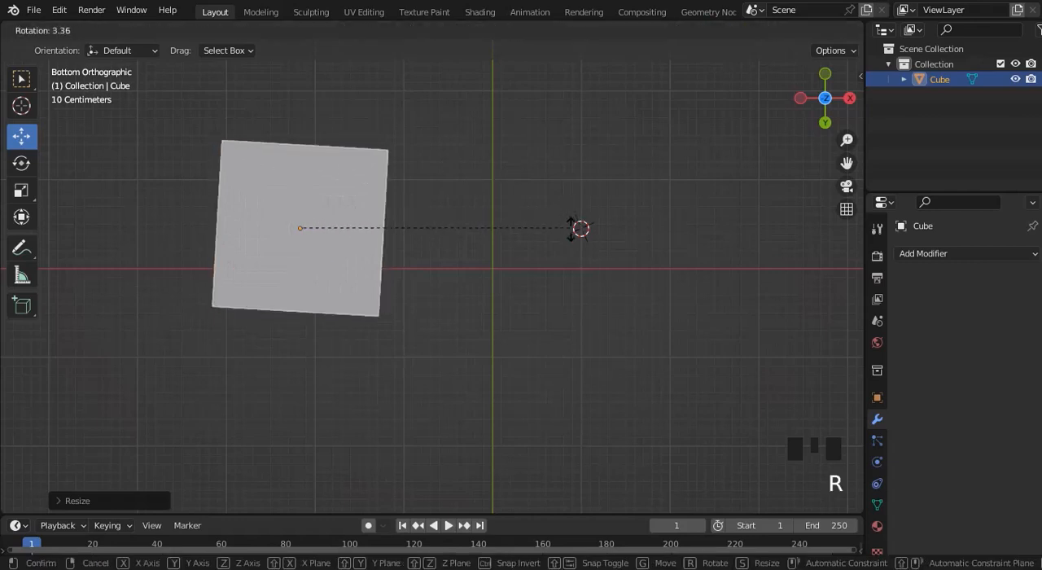
right_click(585, 139)
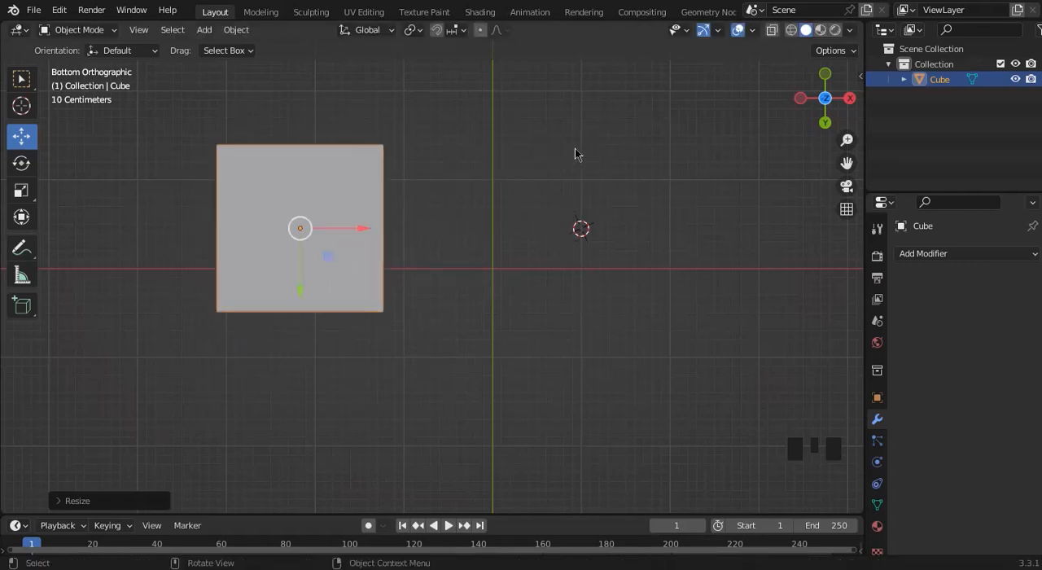
Try moving the cube along the global Z axis, and undo the last resize.
key("g")
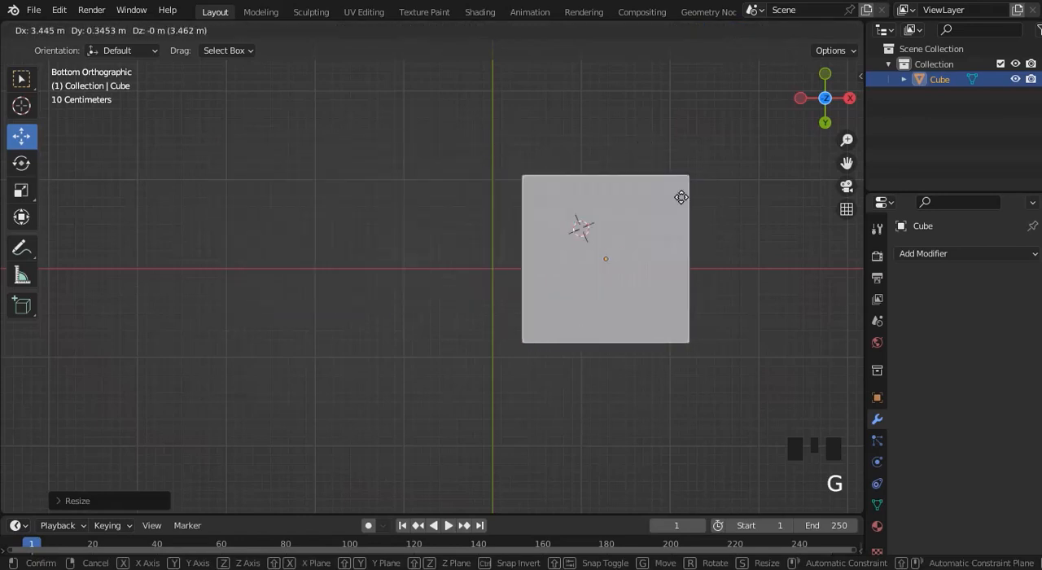
key("z")
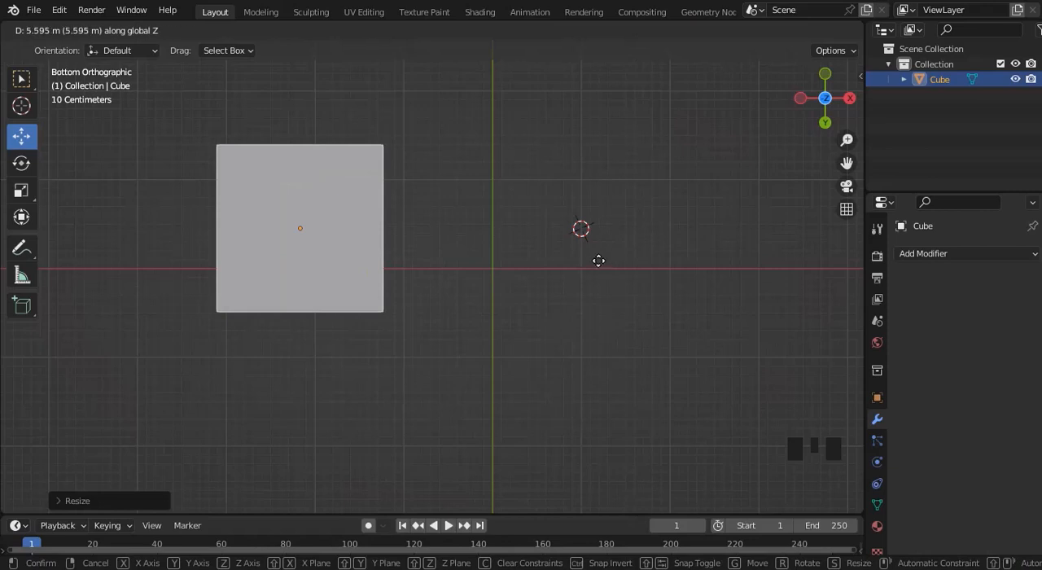
right_click(687, 265)
key("ctrl+z")
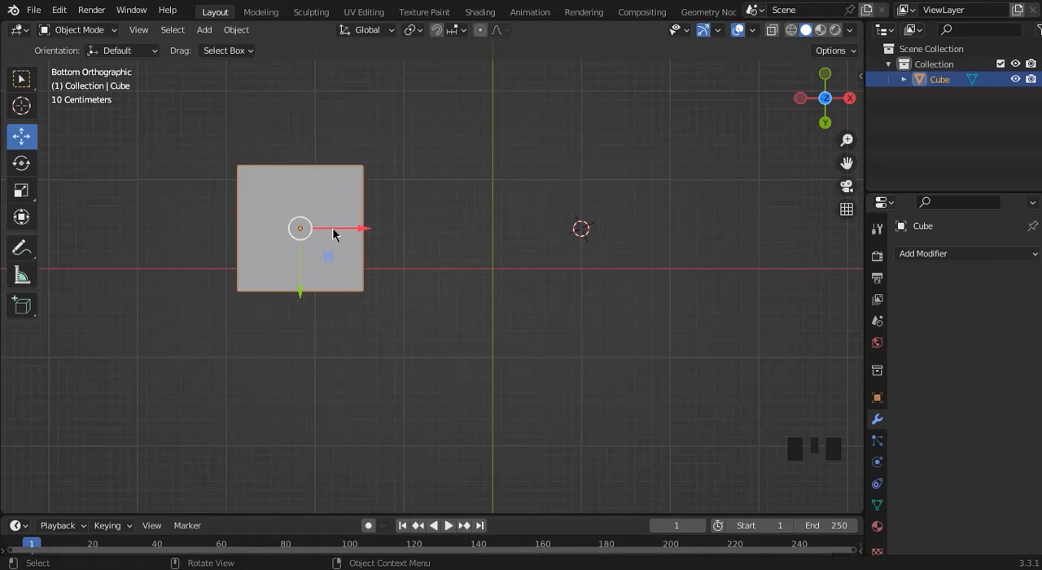
left_click(79, 44)
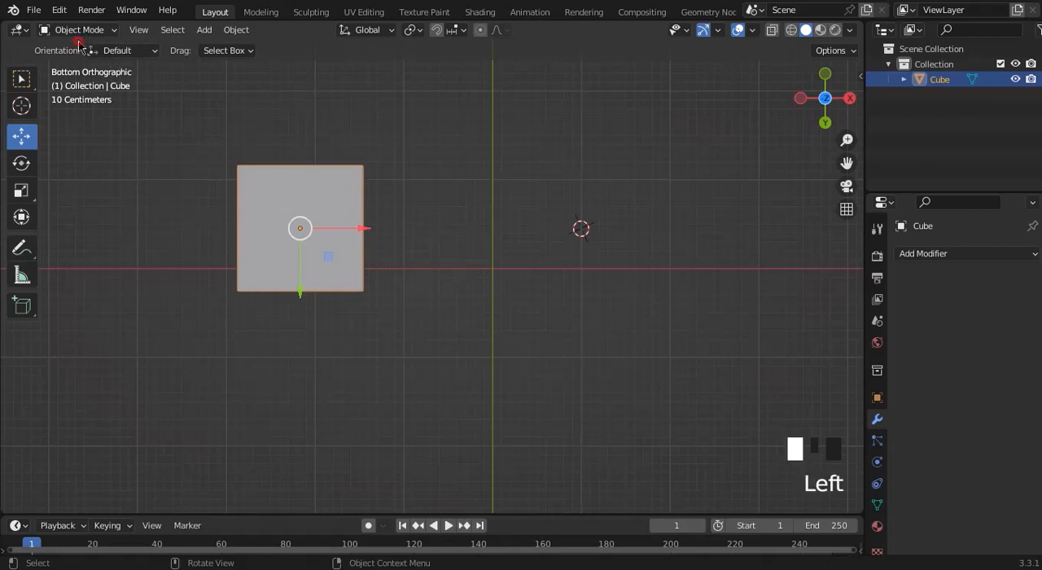
left_click(79, 43)
left_click(79, 43)
left_click(79, 44)
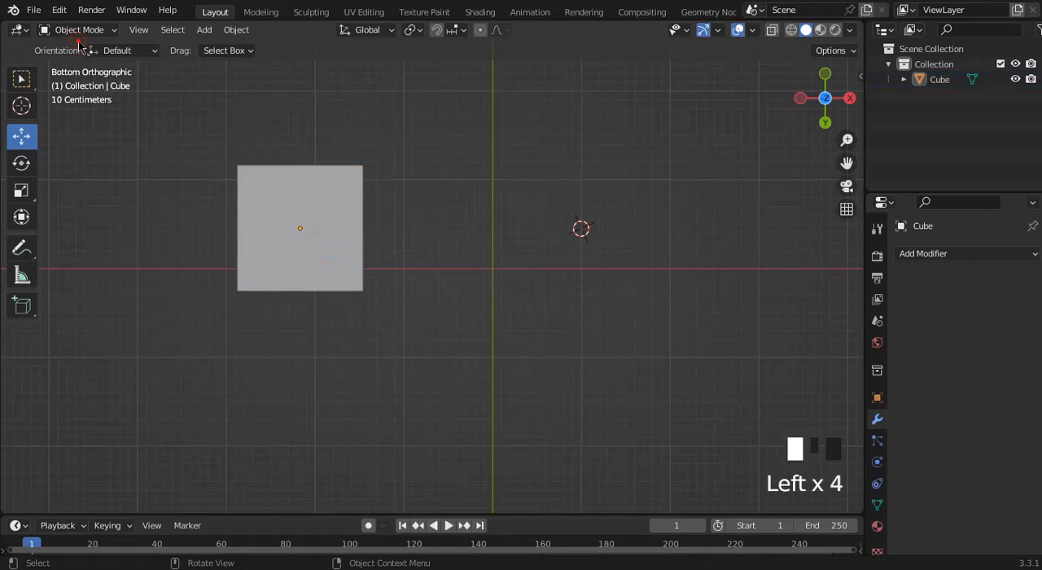
triple_click(79, 42)
double_click(79, 43)
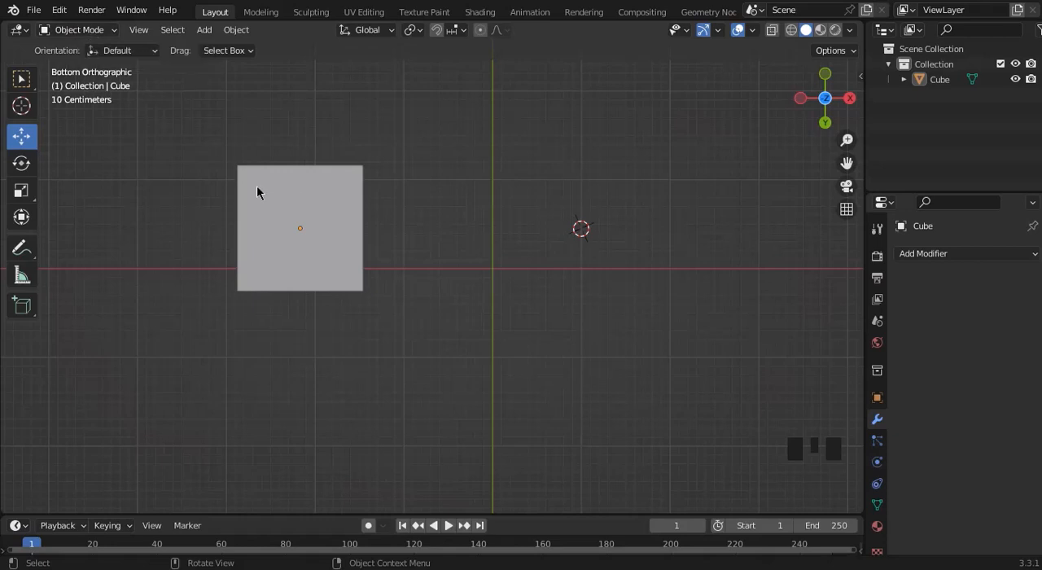
Select the cube and try scaling it in Object Mode.
left_click(304, 220)
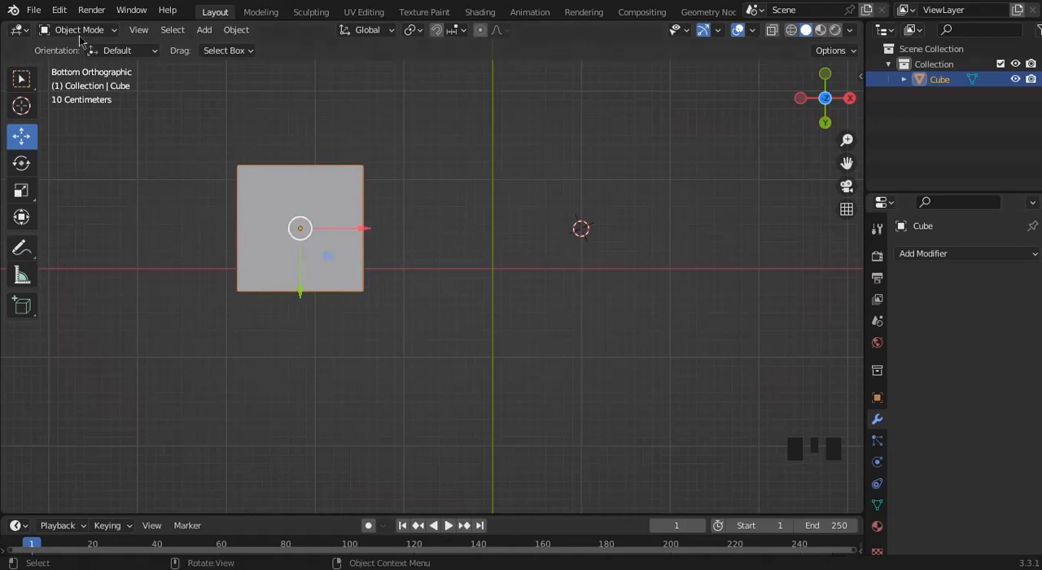
left_click(339, 285)
key("s")
right_click(509, 237)
Add a UV sphere mesh at the 3D cursor and scale it down slightly.
left_click(205, 30)
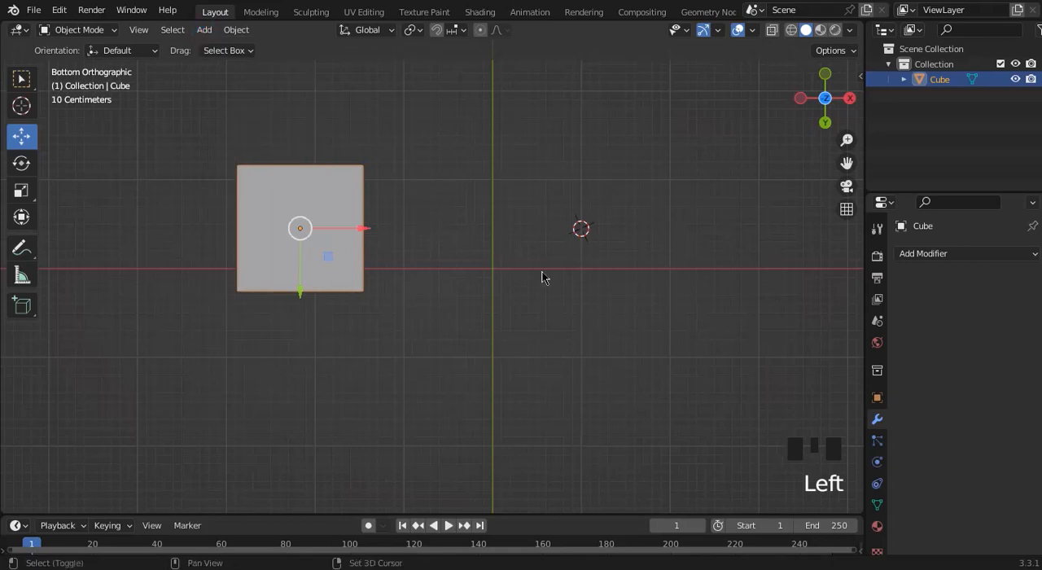
key("shift+a")
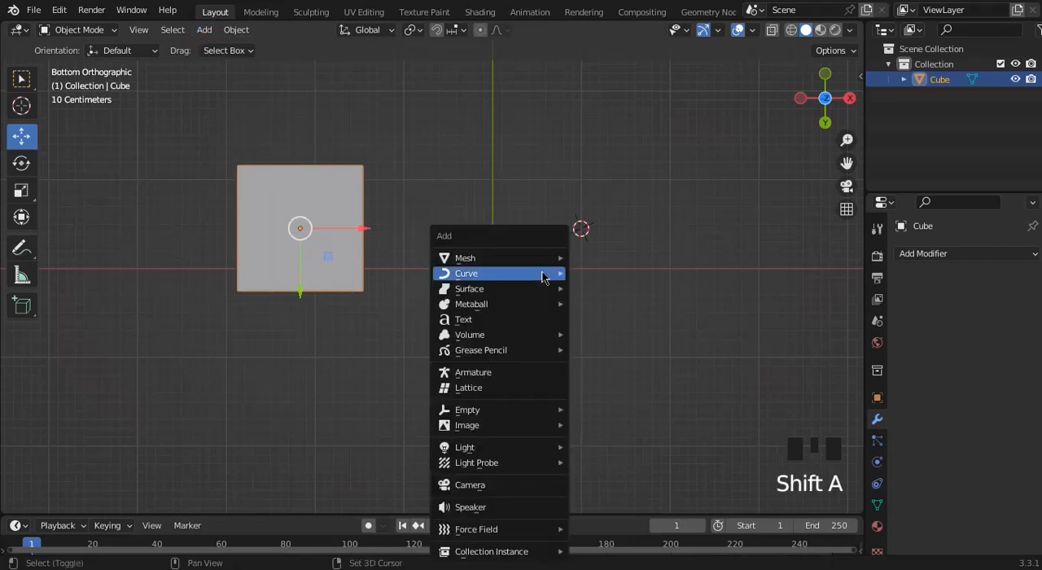
mouse_move(544, 277)
mouse_move(530, 258)
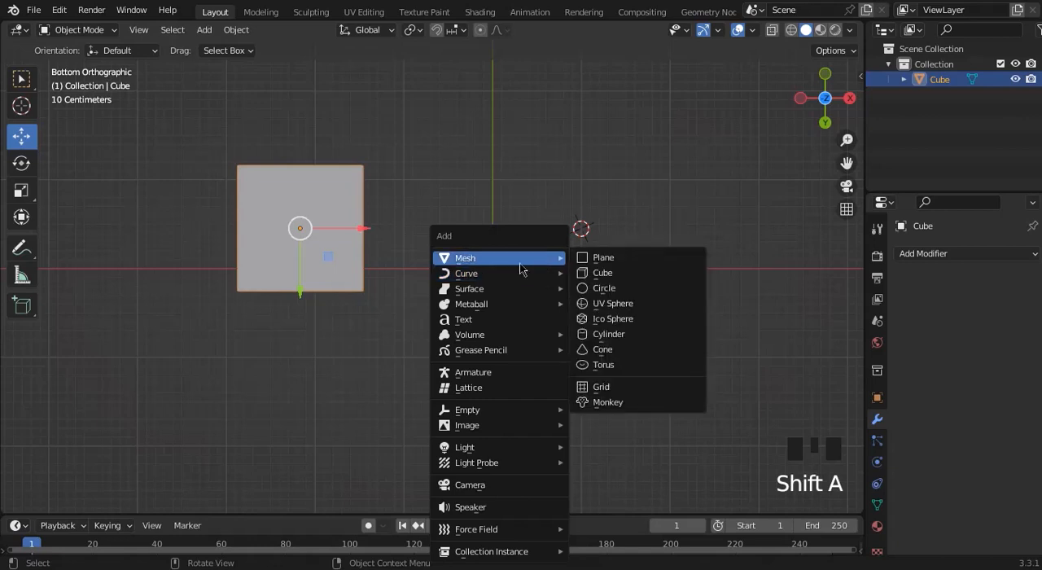
left_click(610, 306)
key("s")
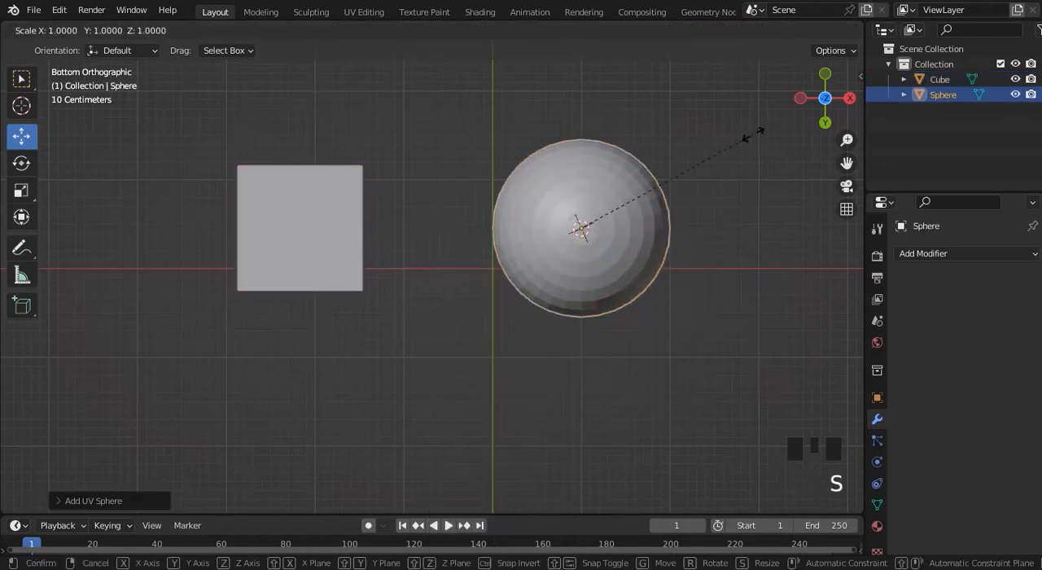
left_click(740, 156)
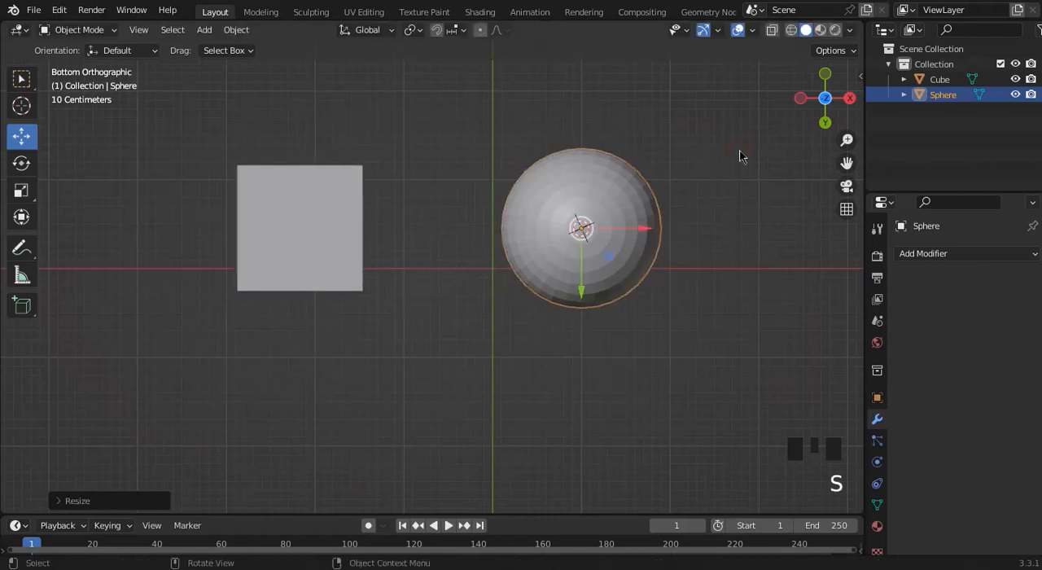
Draw a freehand annotation stroke between the cube and the sphere, undo it, and return to the Move tool.
left_click(289, 214)
double_click(291, 216)
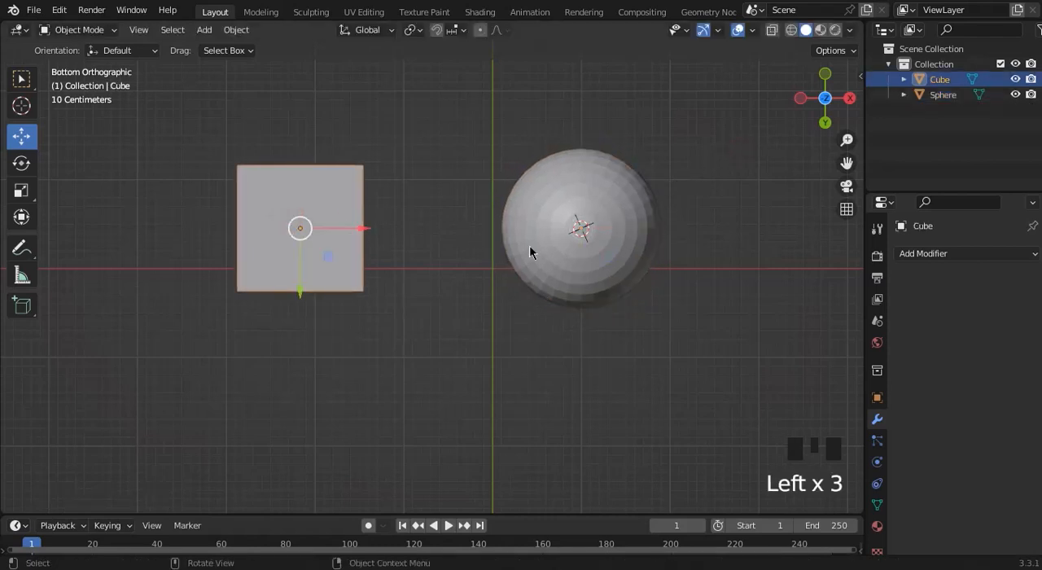
left_click(21, 247)
mouse_move(351, 228)
left_mouse_down()
mouse_move(510, 233)
mouse_move(493, 242)
left_mouse_up()
key("ctrl+z")
key("ctrl+z")
key("ctrl+z")
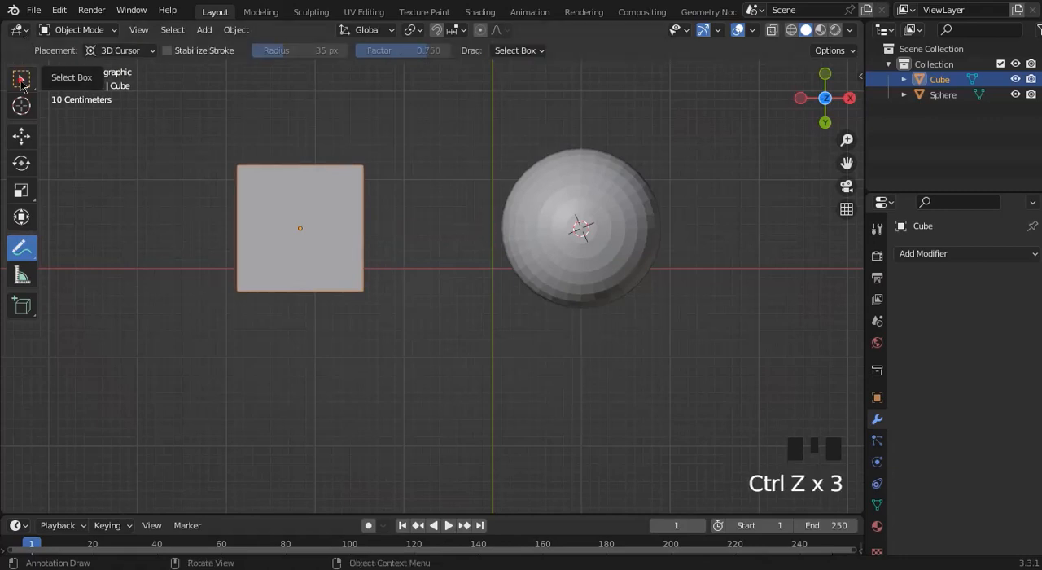
left_click(21, 79)
left_click(21, 135)
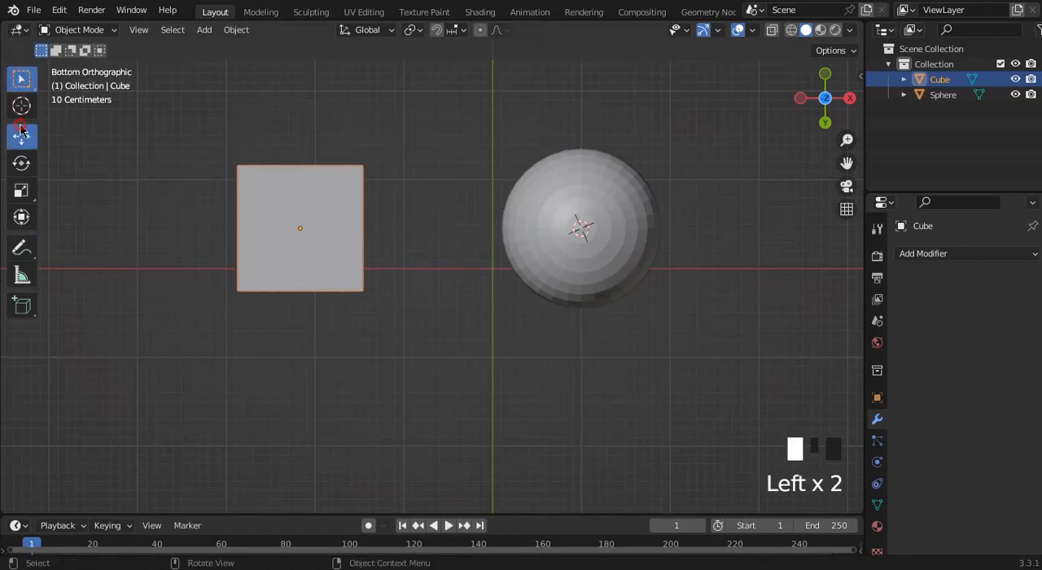
Select the sphere and switch to the front orthographic view.
left_click(556, 232)
right_click(556, 232)
left_click(673, 215)
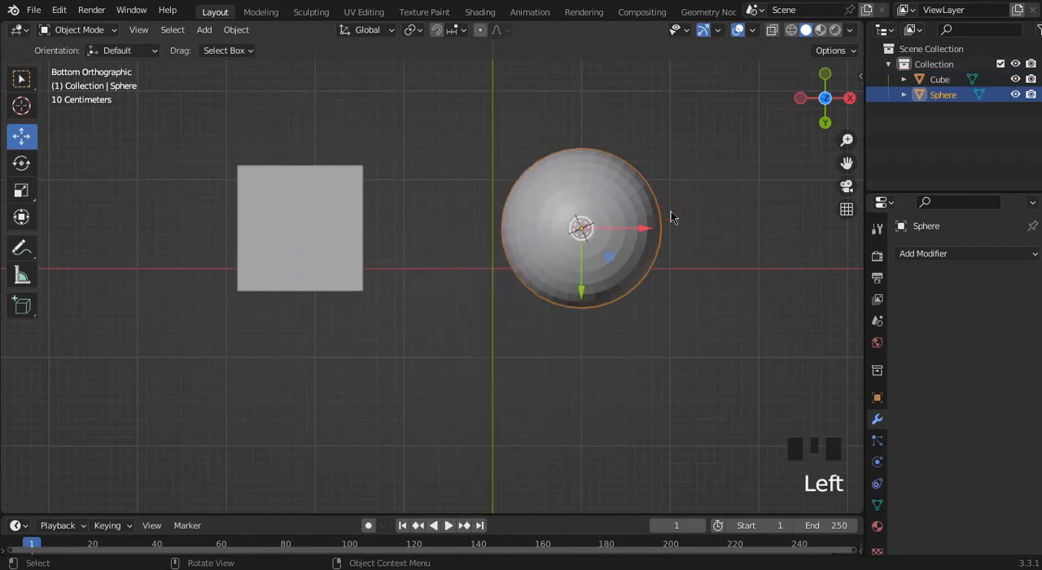
mouse_move(825, 97)
left_mouse_down()
mouse_move(786, 134)
mouse_move(829, 106)
left_mouse_up()
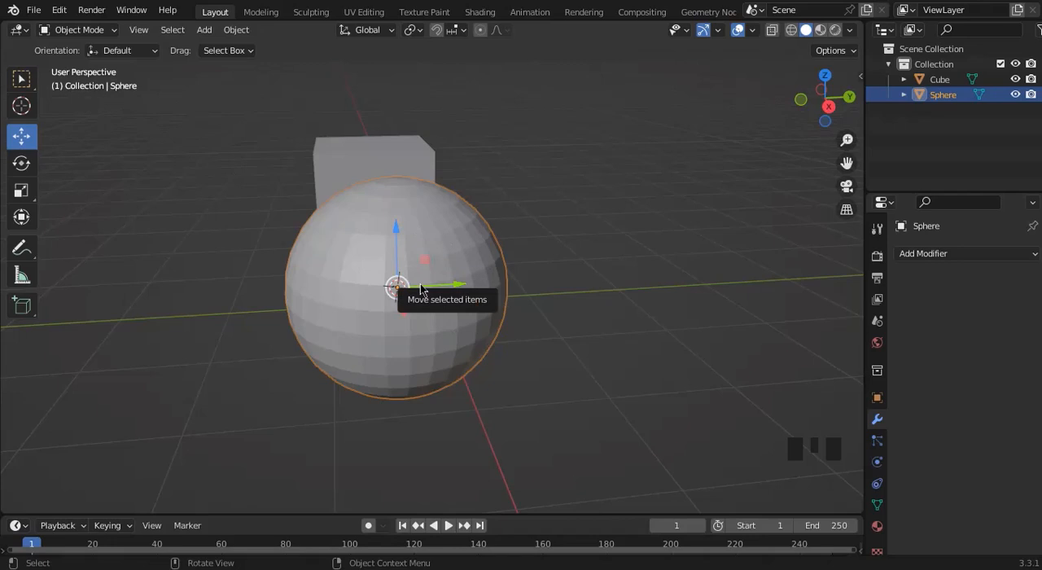
left_click(803, 100)
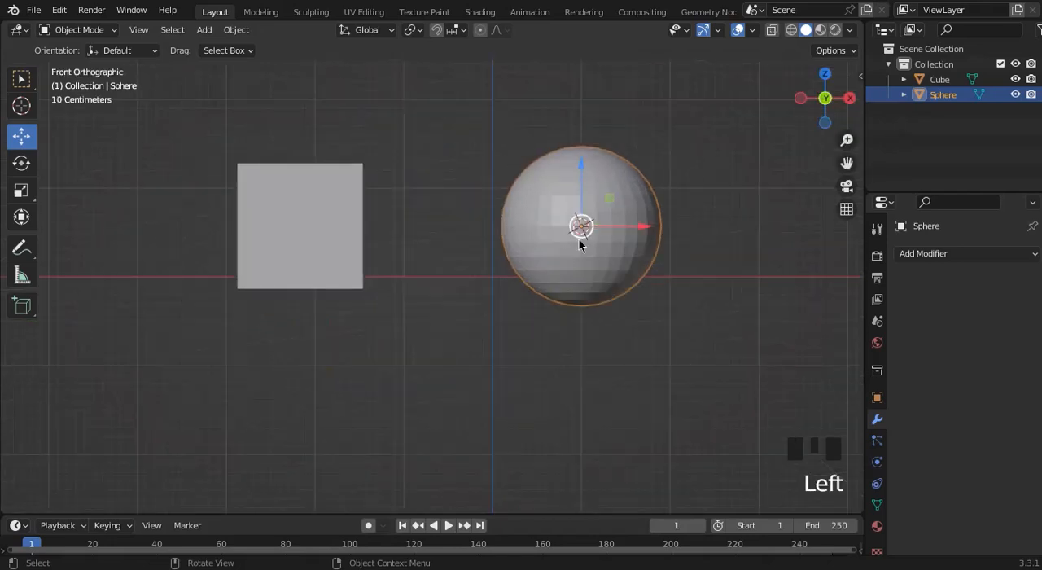
Apply Shade Smooth to the sphere.
right_click(579, 240)
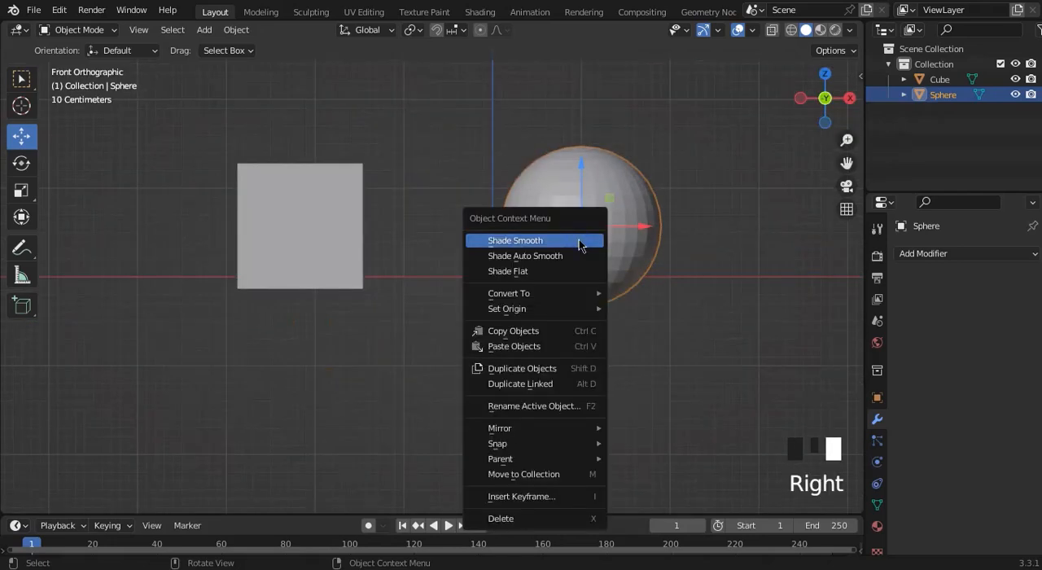
right_click(631, 219)
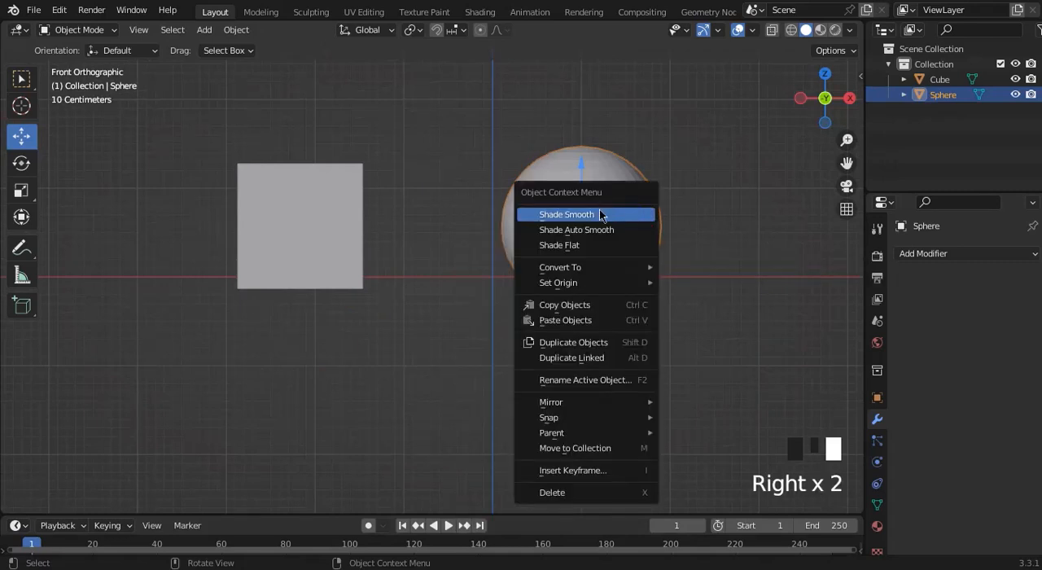
left_click(600, 215)
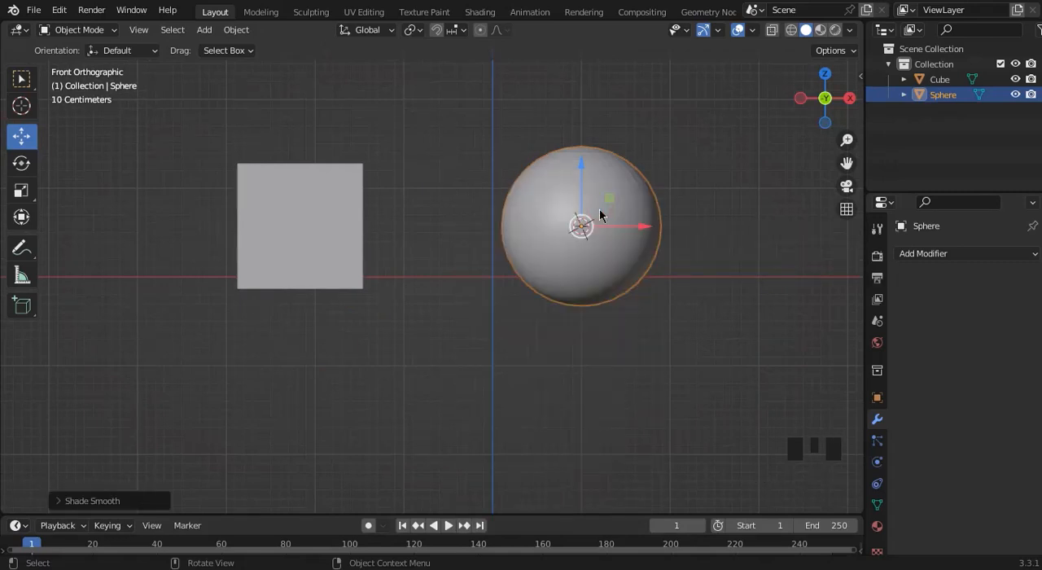
Select the cube and add a Subdivision Surface modifier to it.
left_click_drag(823, 130, 814, 112)
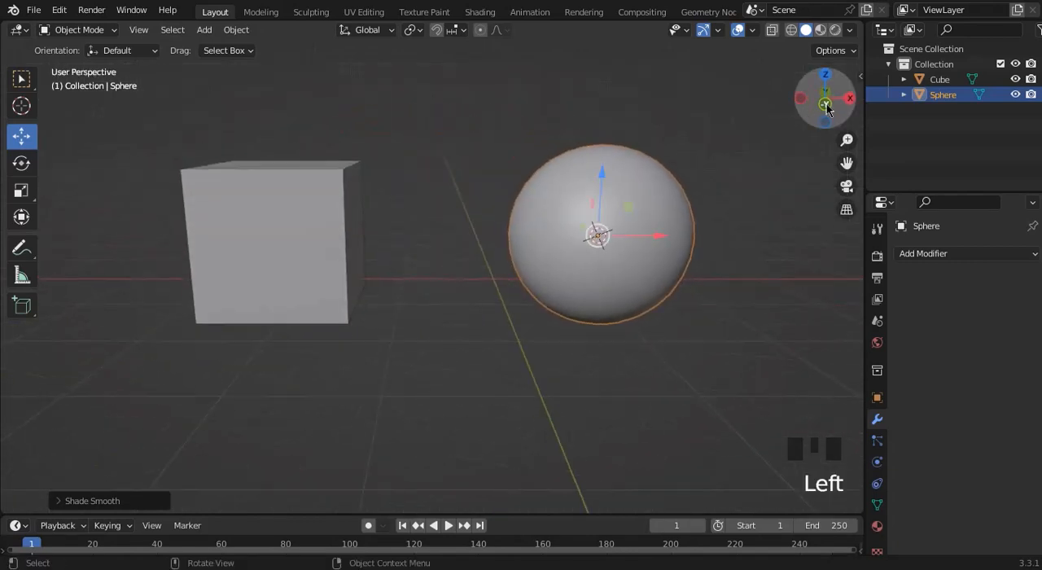
left_click(812, 102)
left_click(338, 211)
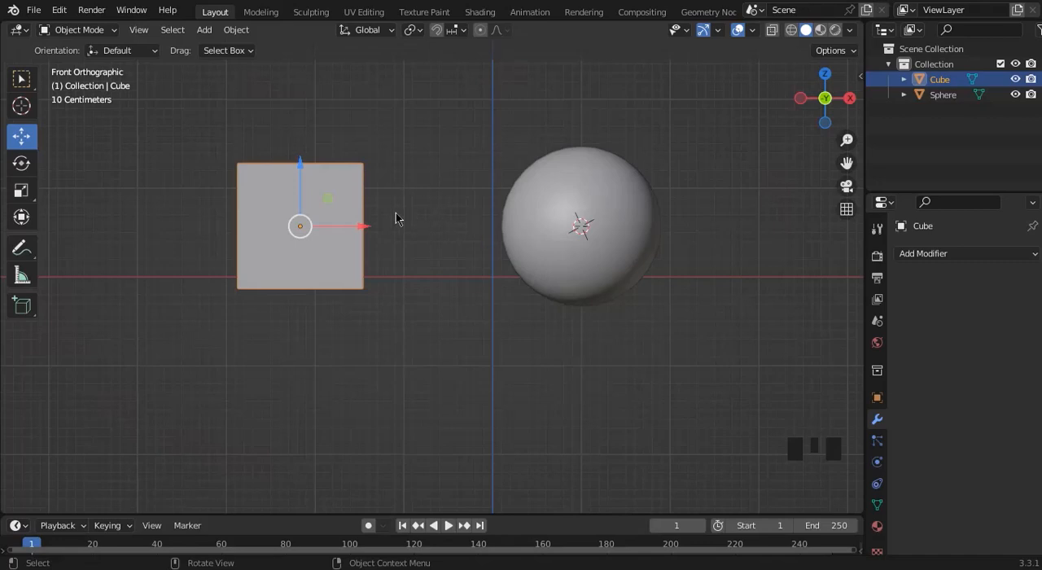
left_click(925, 257)
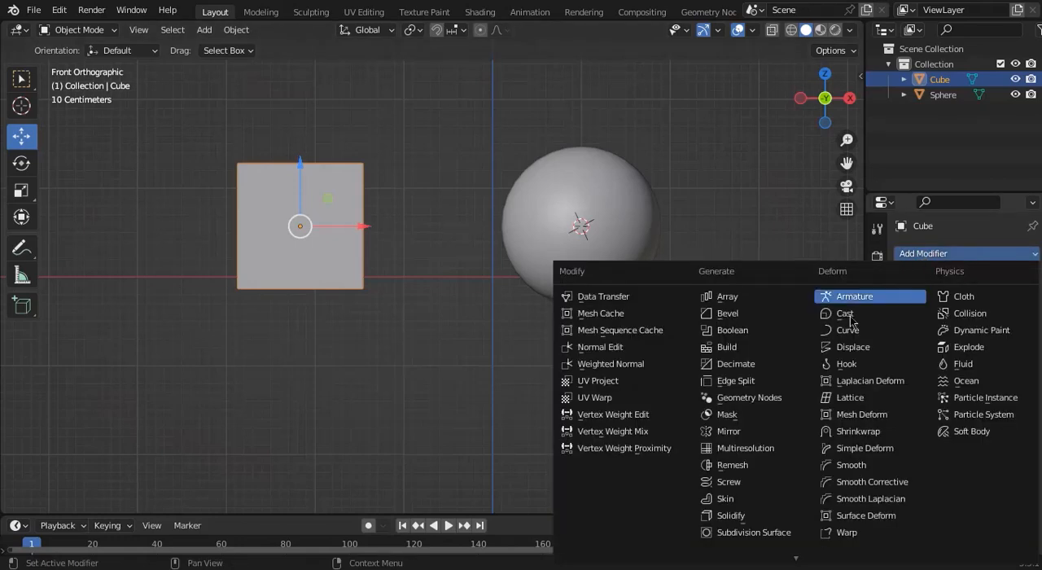
left_click(733, 535)
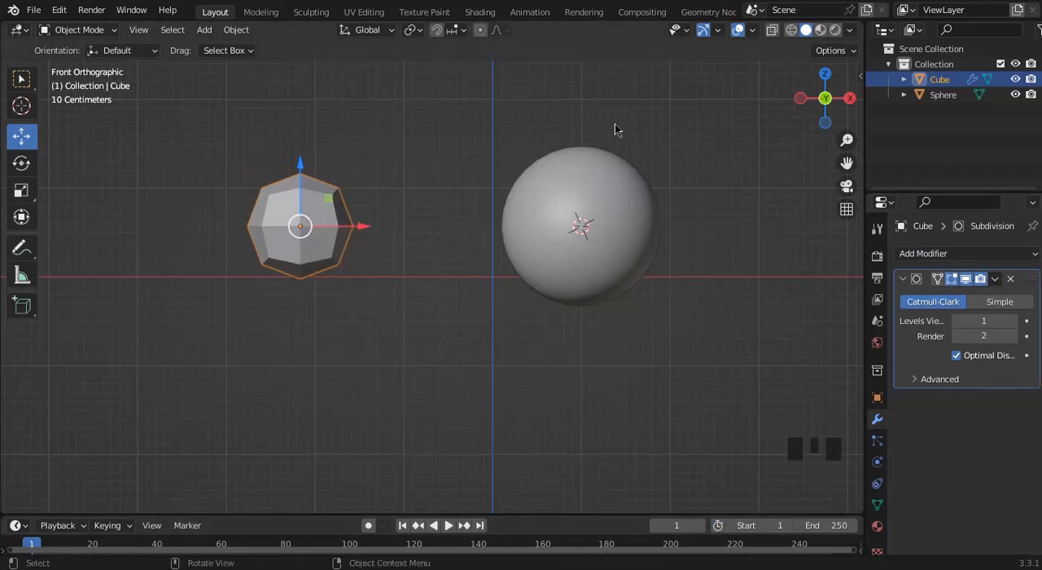
Scale the subdivided cube up to about 1.6 times its size, and move it slightly upward along Z.
mouse_move(827, 115)
left_mouse_down()
mouse_move(782, 123)
mouse_move(797, 131)
mouse_move(823, 117)
left_mouse_up()
left_click(819, 106)
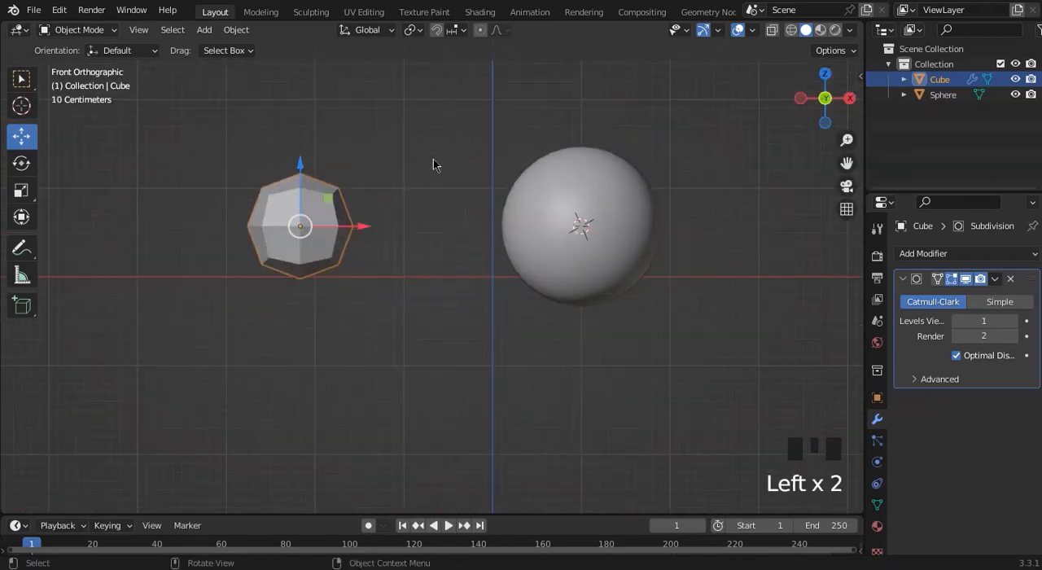
key("s")
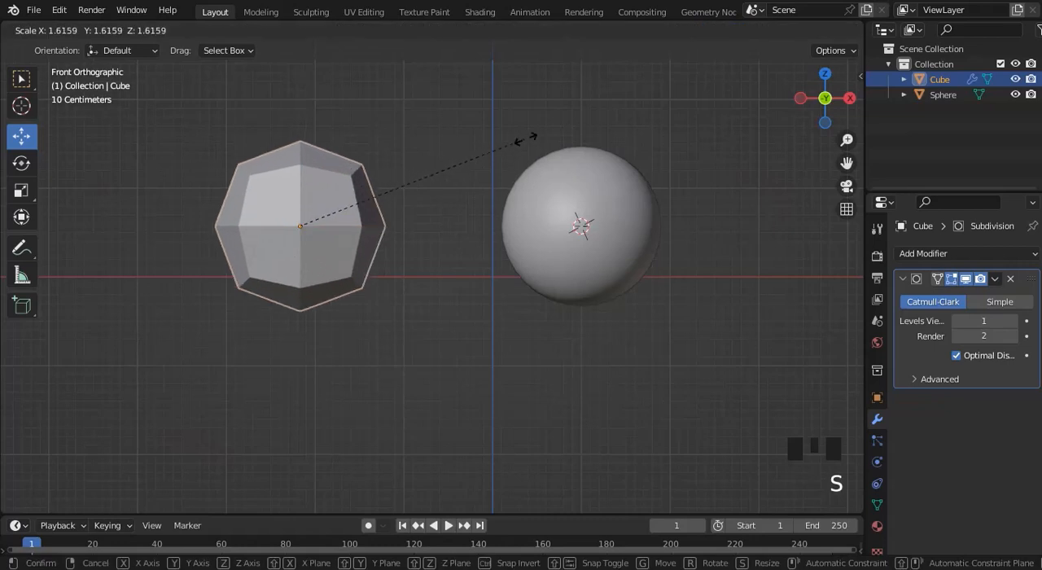
left_click(527, 143)
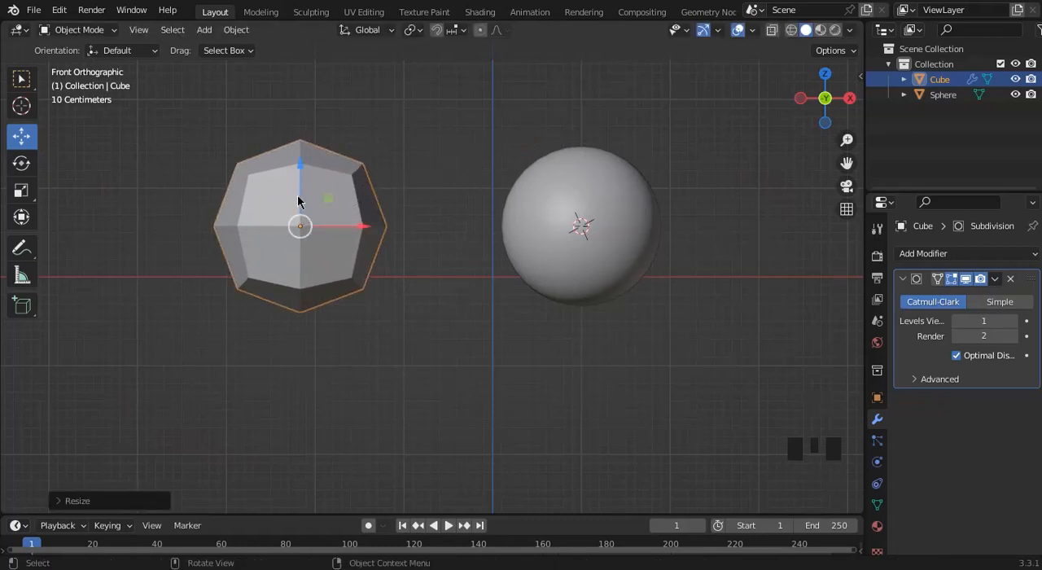
left_click_drag(299, 199, 302, 190)
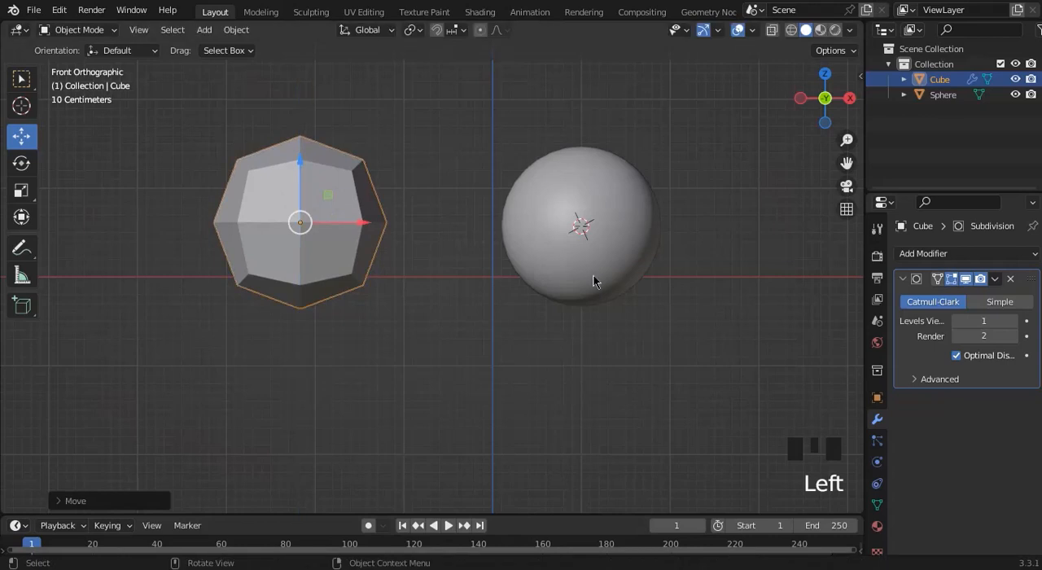
Set the cube's Subdivision Surface modifier to 3 viewport levels and 3 render levels.
left_click(1015, 321)
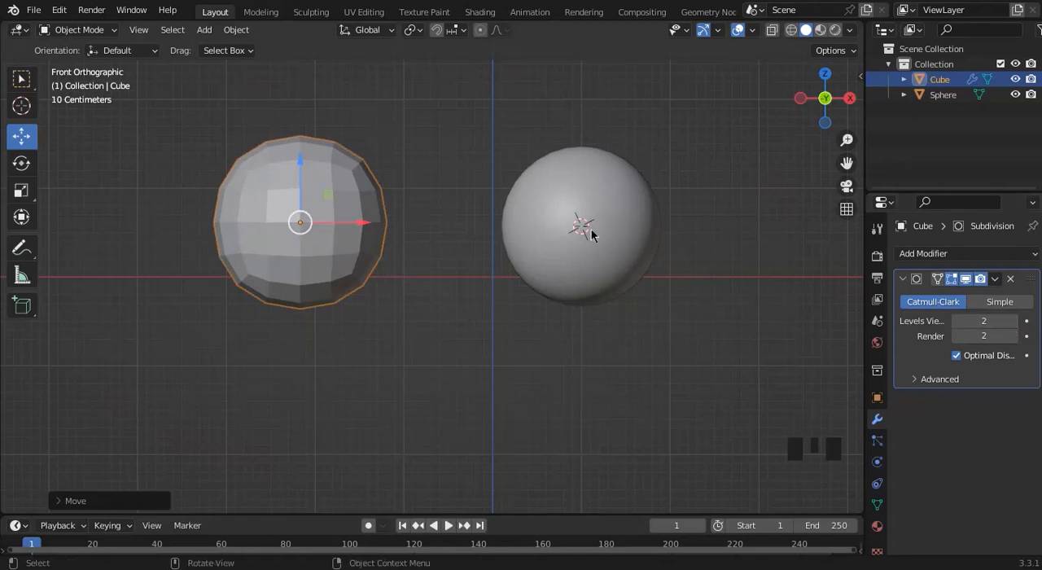
left_click(1015, 321)
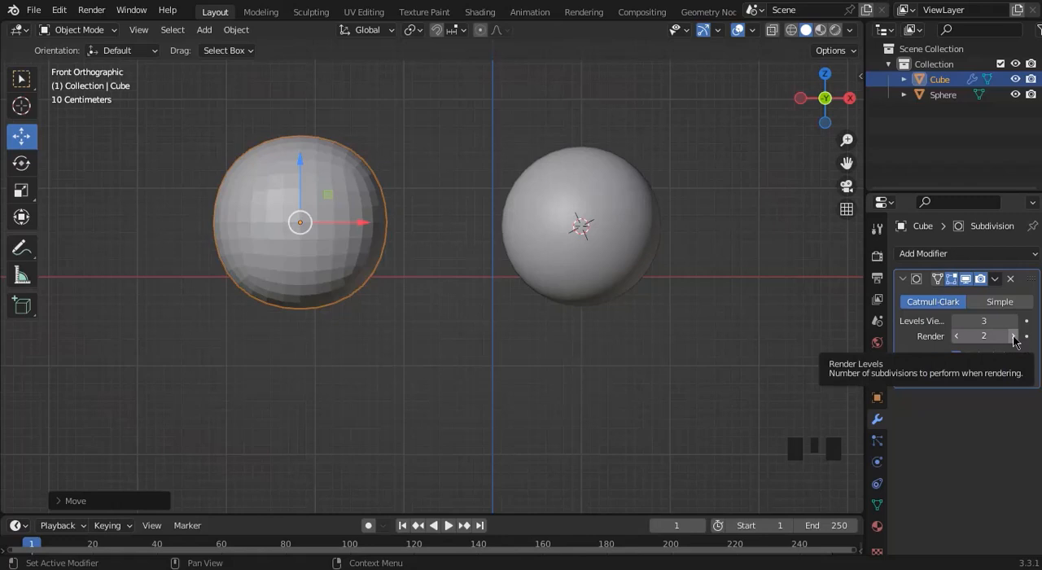
left_click(1013, 336)
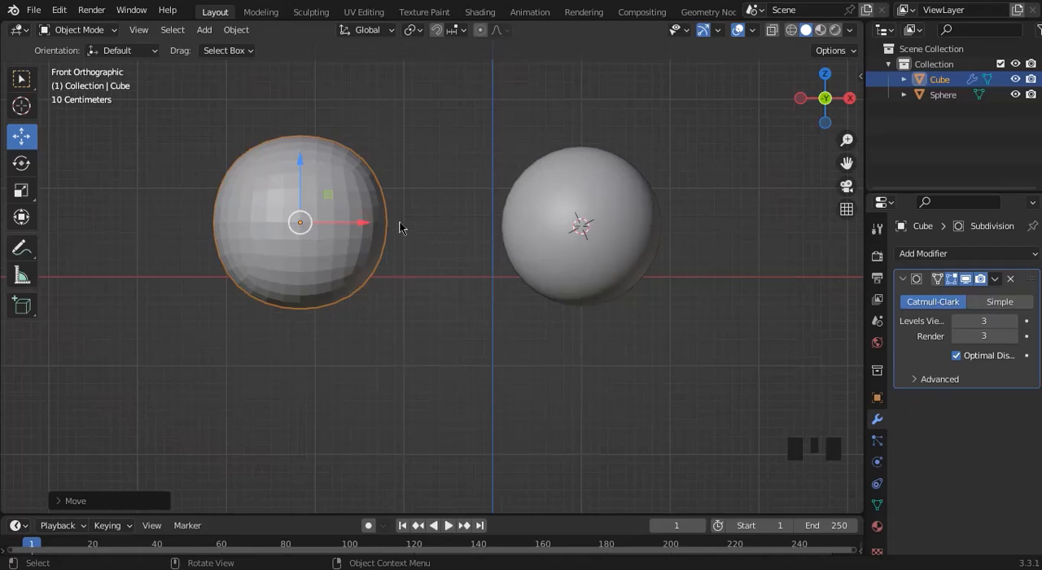
Apply Shade Smooth to the subdivided cube and compare its shape with the sphere.
right_click(337, 190)
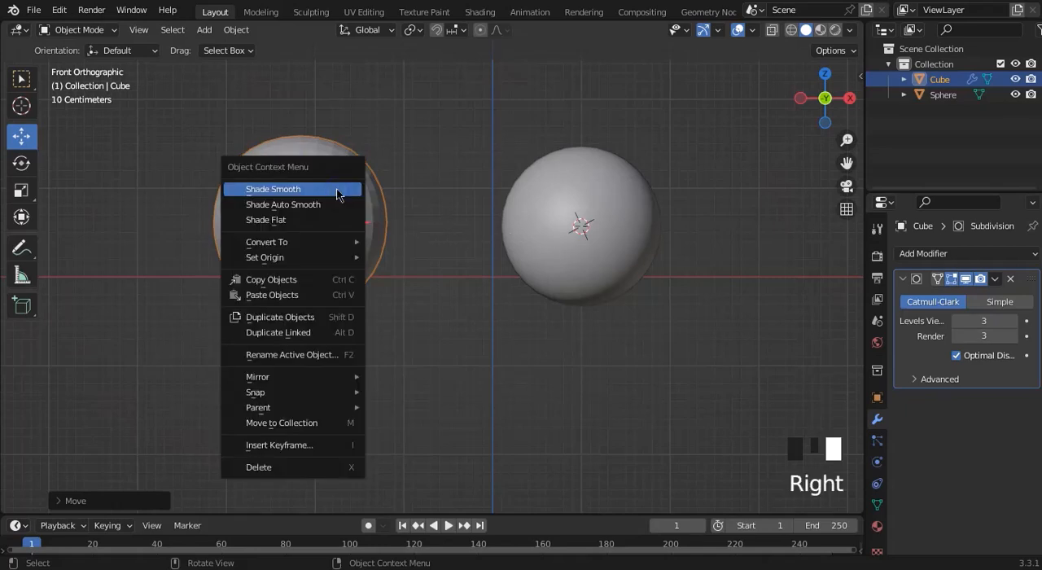
left_click(336, 189)
left_click(714, 246)
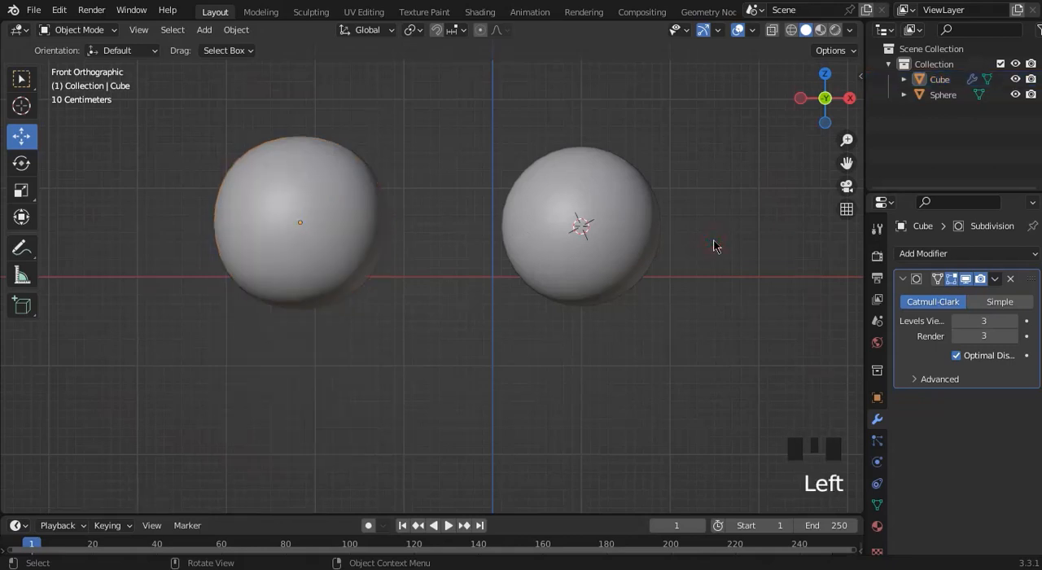
left_click_drag(836, 103, 745, 116)
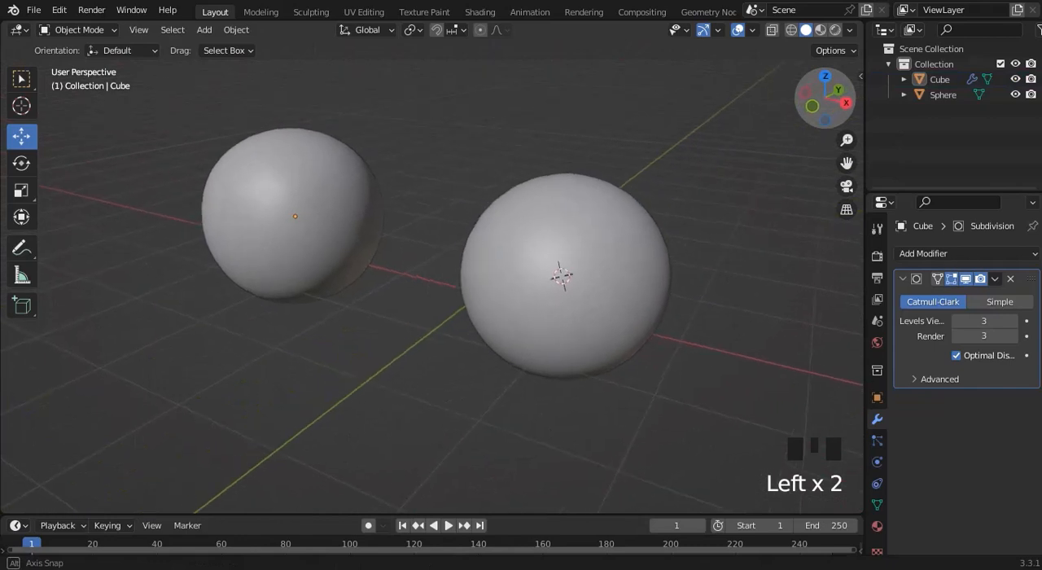
left_click(812, 107)
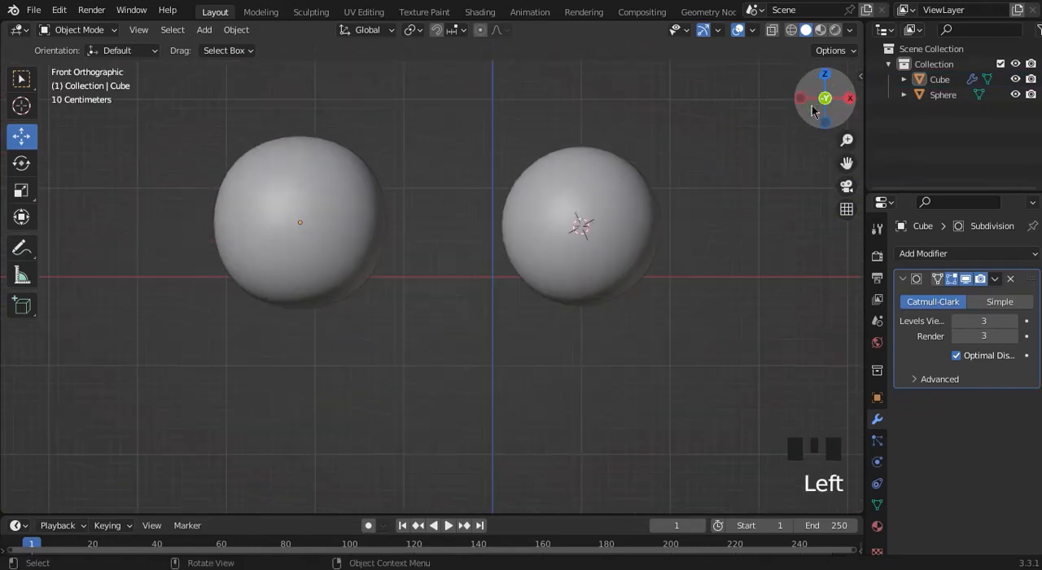
Delete the sphere and the subdivided cube from the scene.
left_click(609, 193)
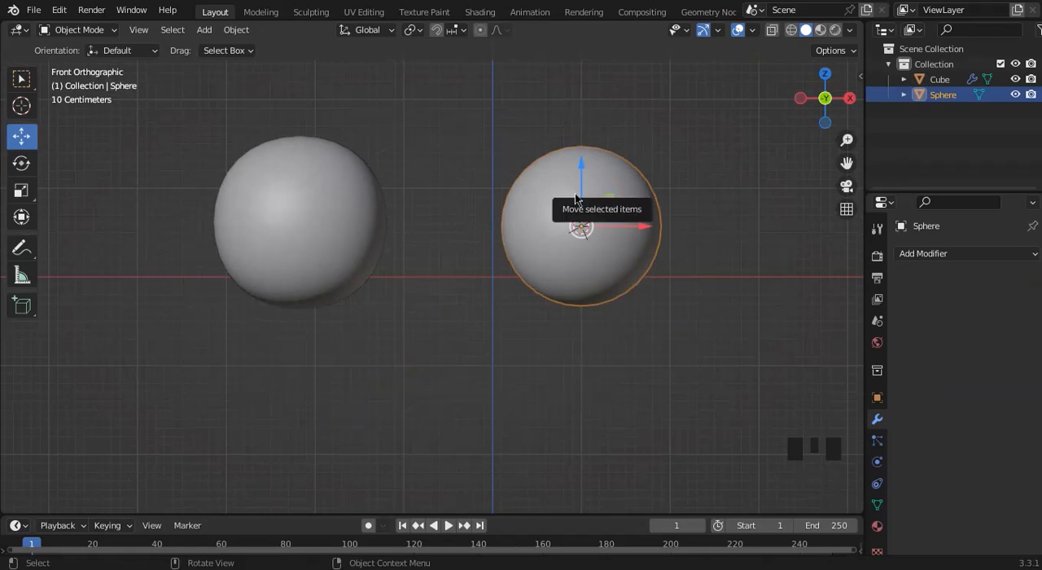
left_click(454, 160)
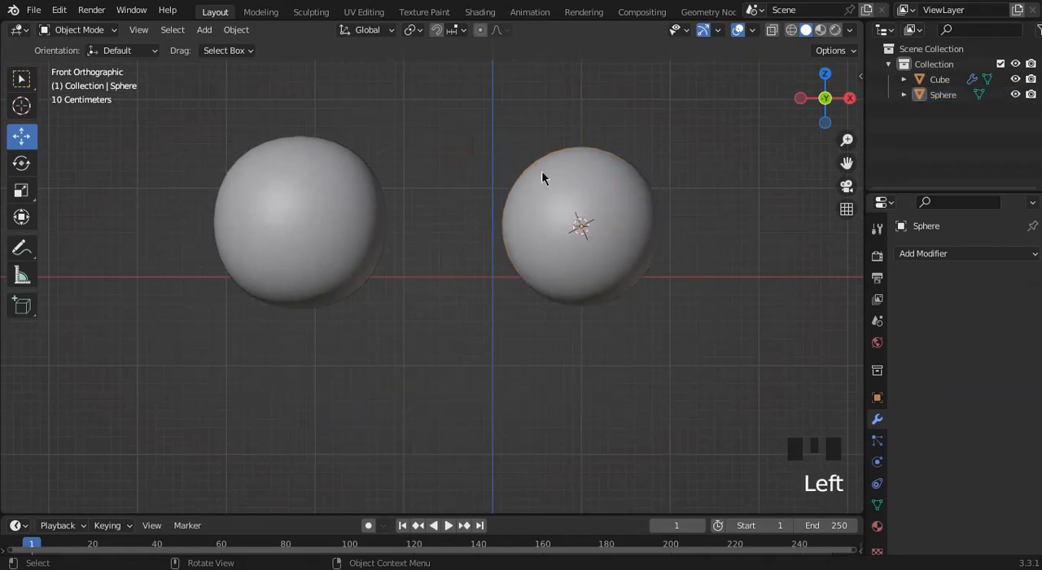
left_click(586, 190)
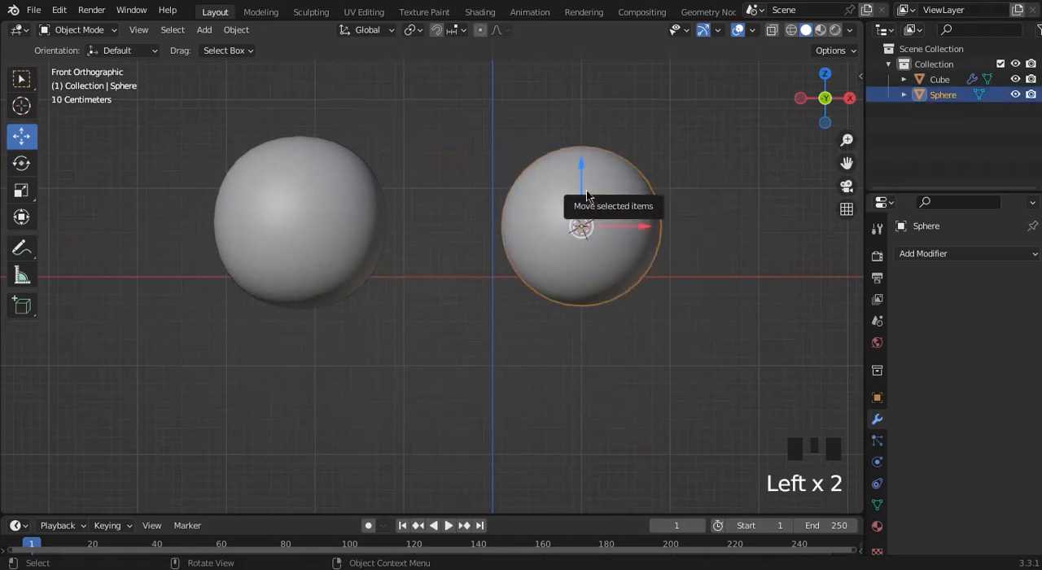
key("Delete")
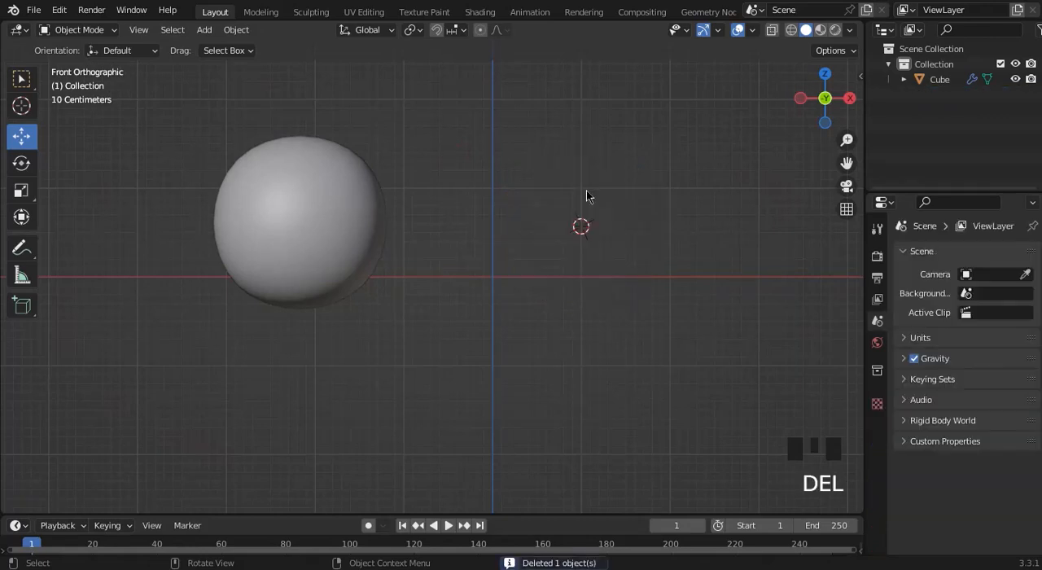
left_click_drag(346, 252, 533, 256)
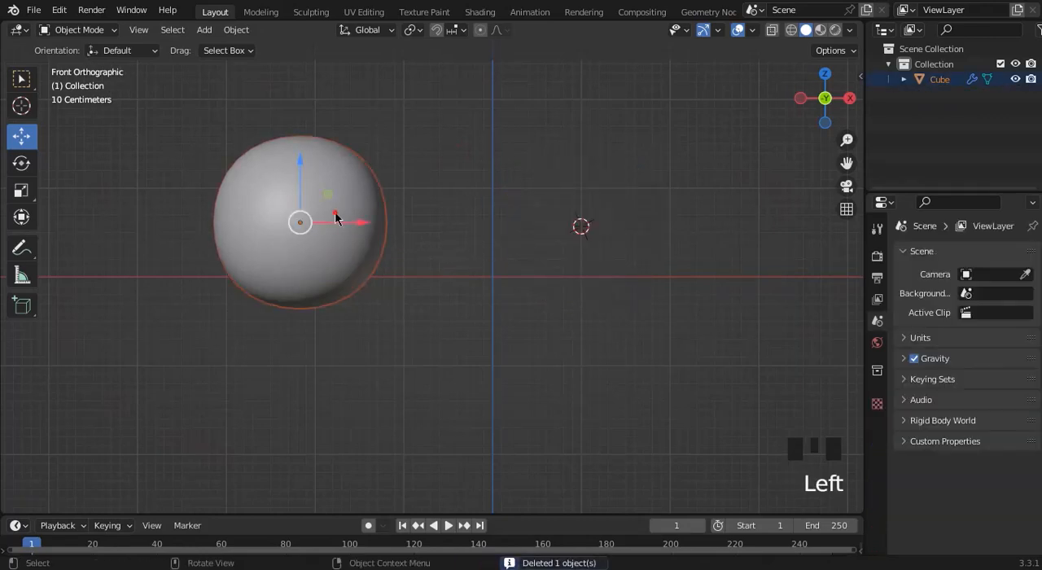
left_click(335, 211)
key("Delete")
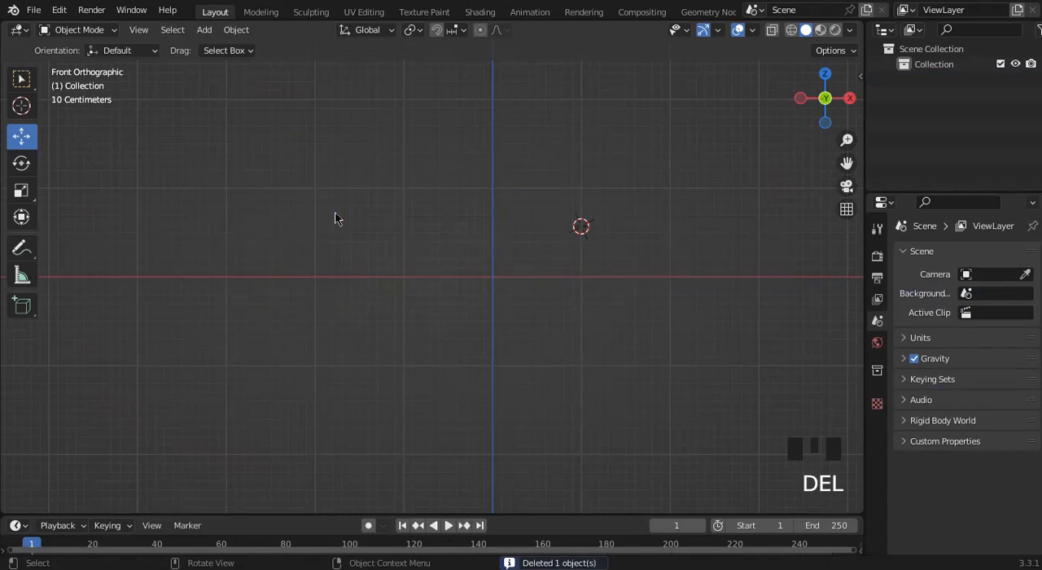
Add a new mesh cube and move it in the front view so it is centred on the Z axis line.
key("shift+a")
mouse_move(336, 217)
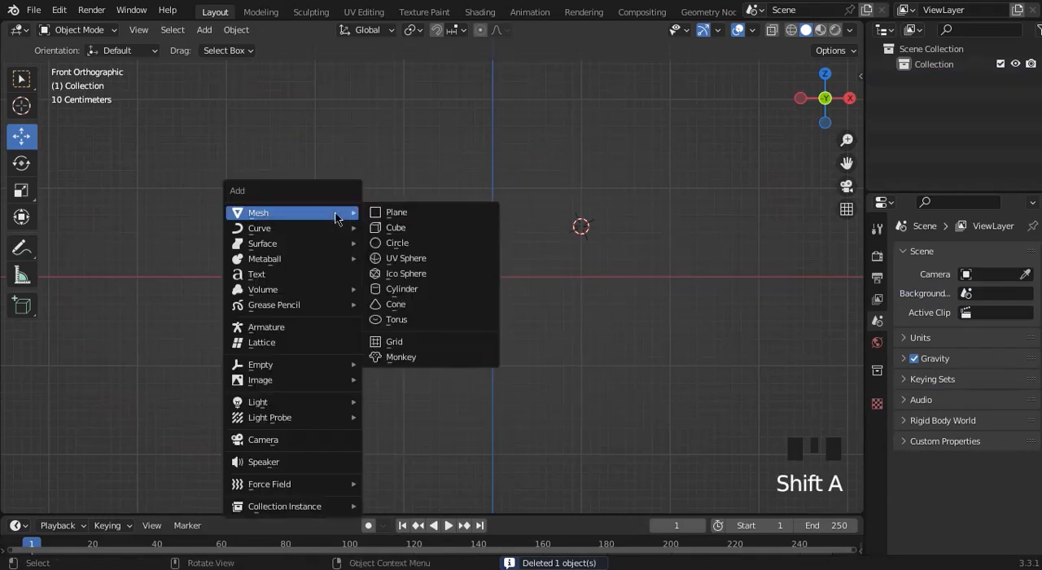
left_click(383, 228)
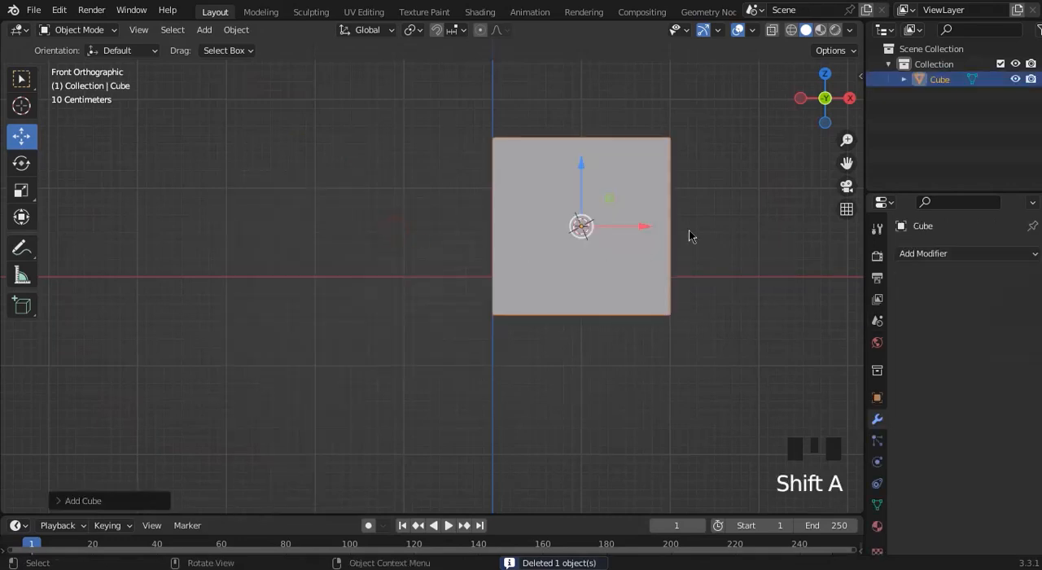
left_click_drag(625, 228, 497, 179)
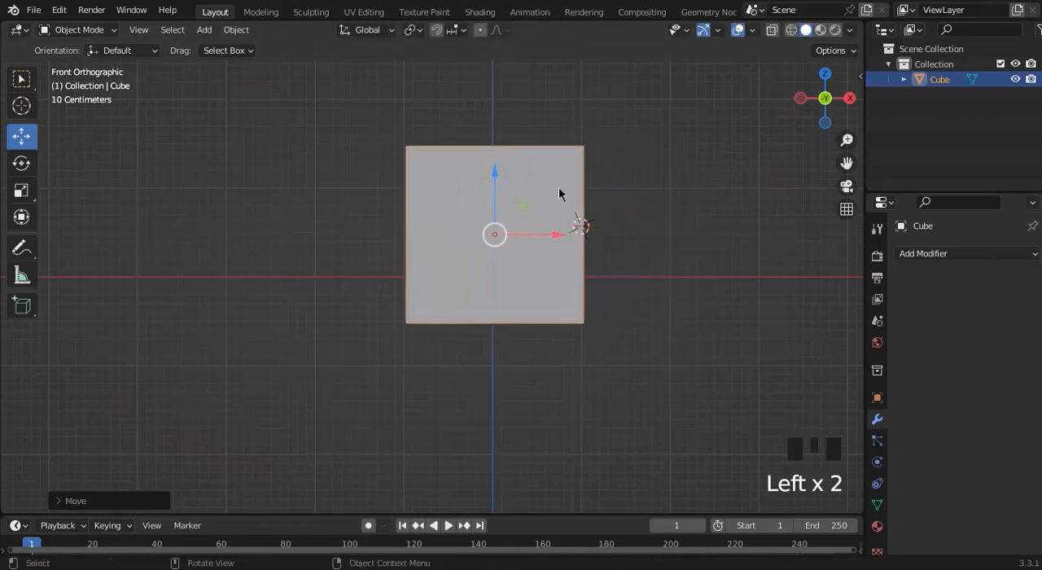
mouse_move(553, 240)
left_mouse_down()
mouse_move(538, 235)
mouse_move(556, 237)
left_mouse_up()
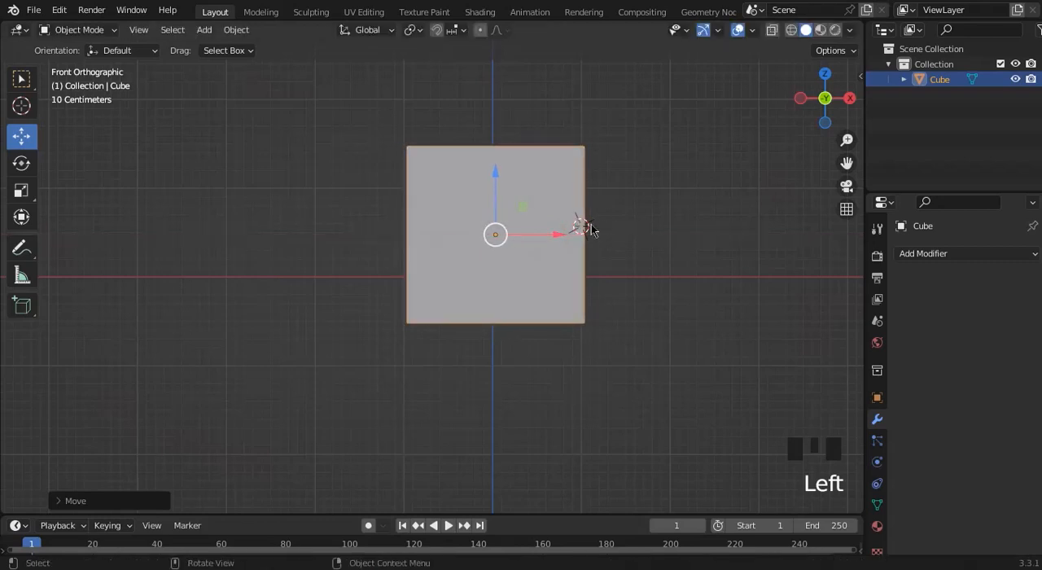
Place the 3D cursor at the cube's centre, and reselect the cube with the Move tool active.
left_click(23, 106)
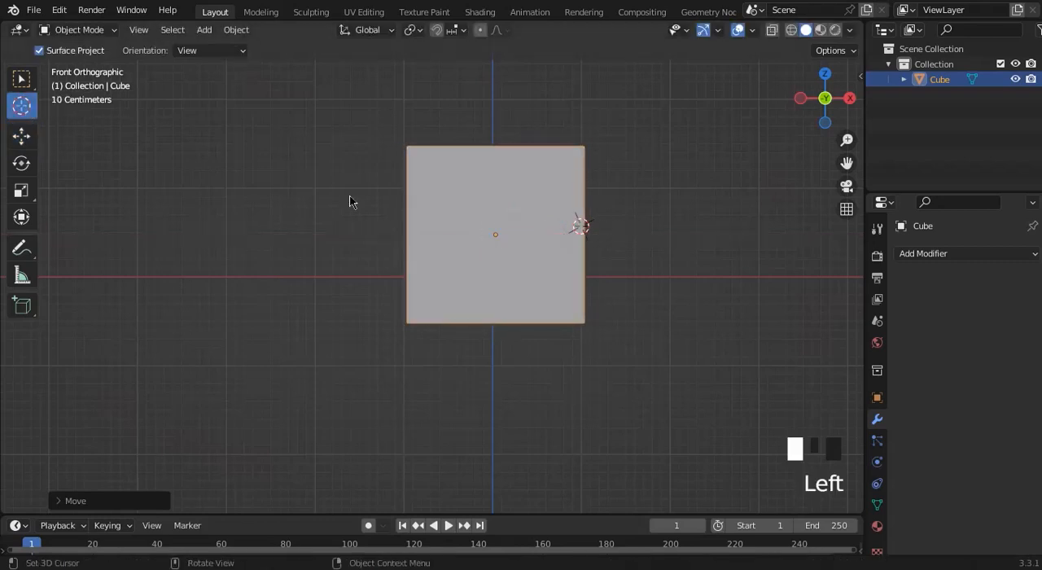
left_click(495, 235)
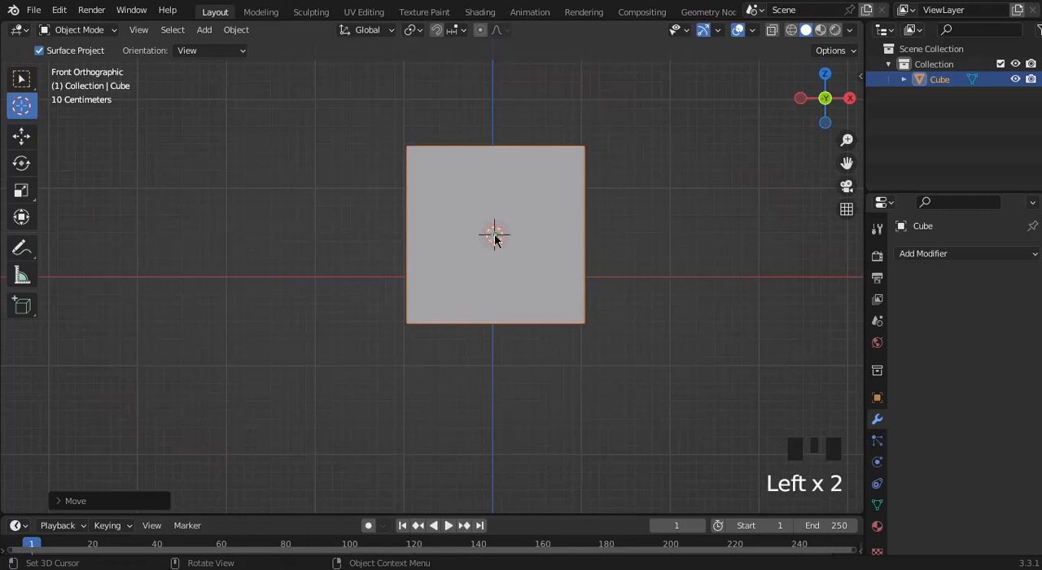
left_click(23, 136)
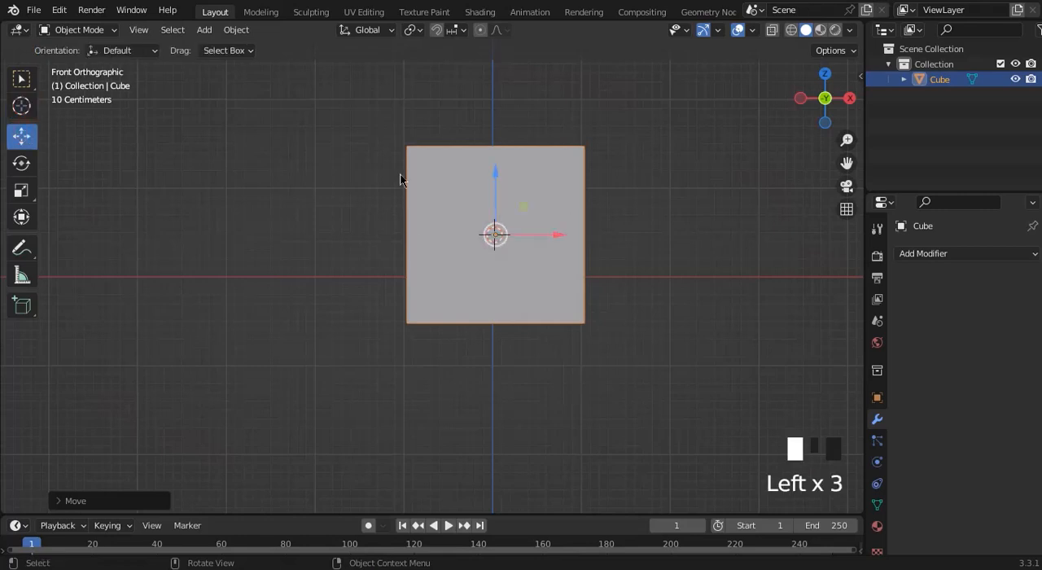
left_click(611, 198)
left_click(564, 196)
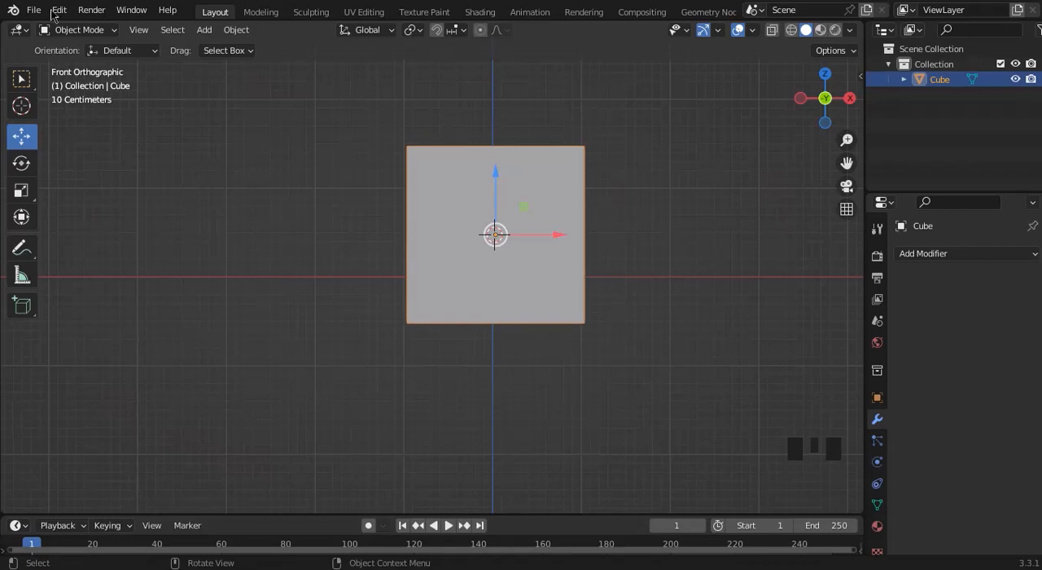
Try switching the deselected cube to Edit Mode, and return to Object Mode.
left_click(74, 32)
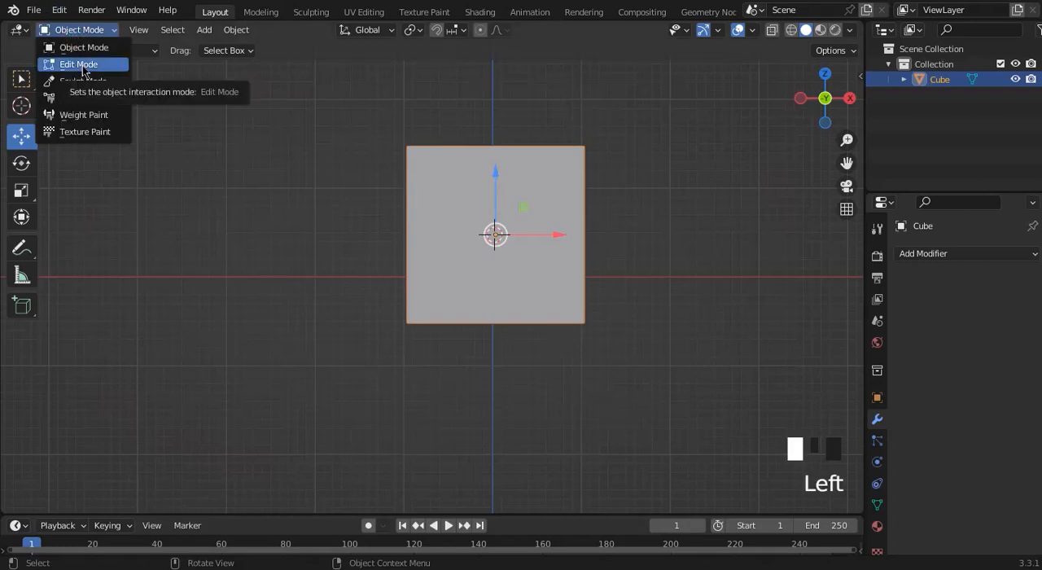
left_click(345, 216)
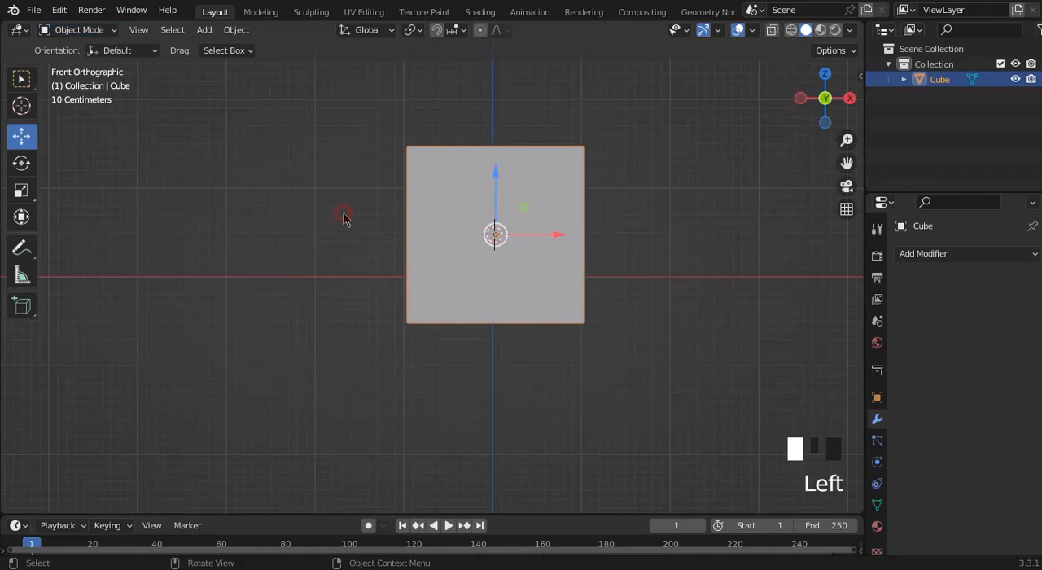
left_click(440, 235)
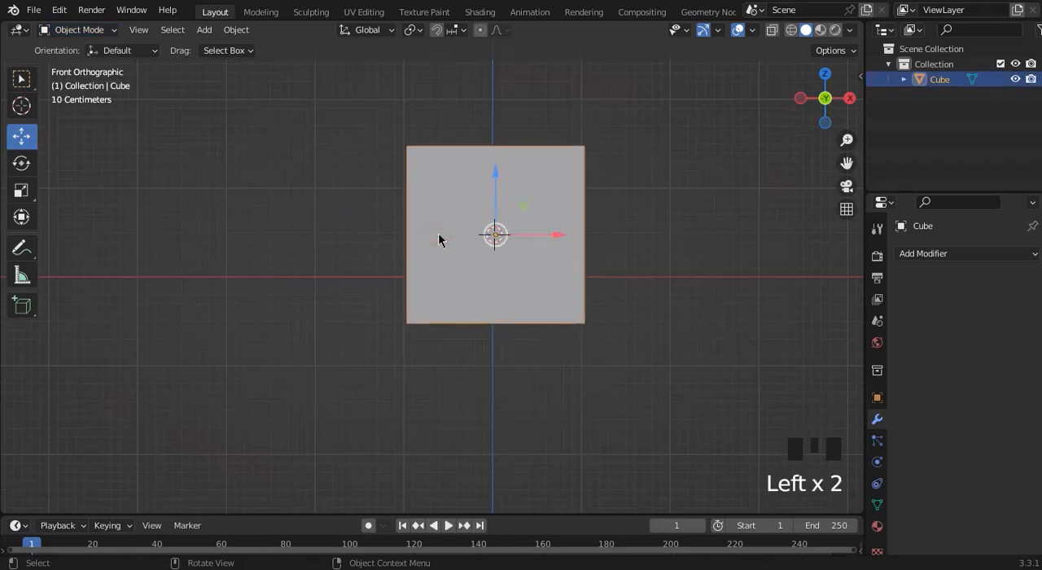
left_click(303, 202)
key("Tab")
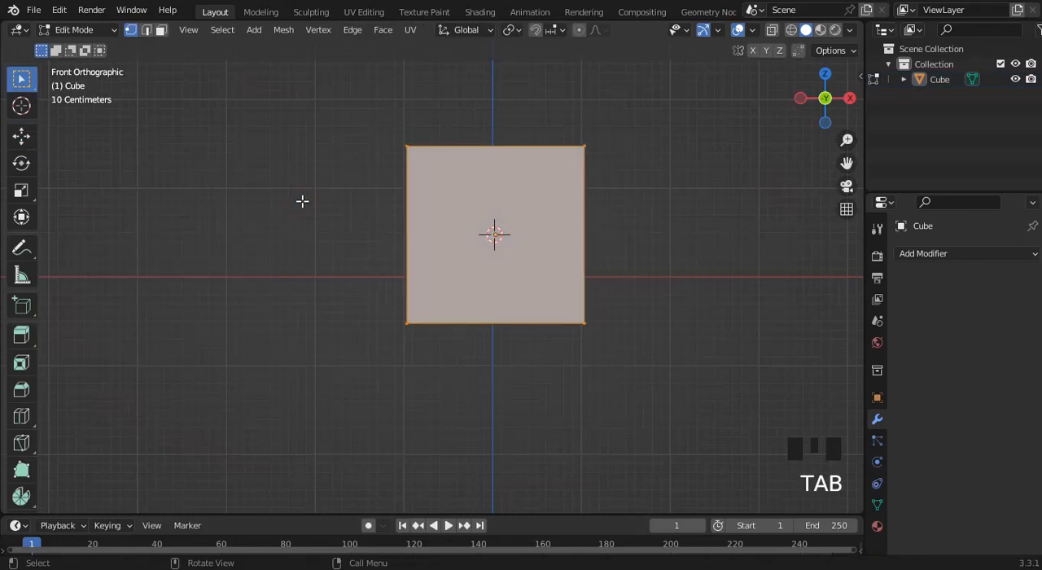
key("Tab")
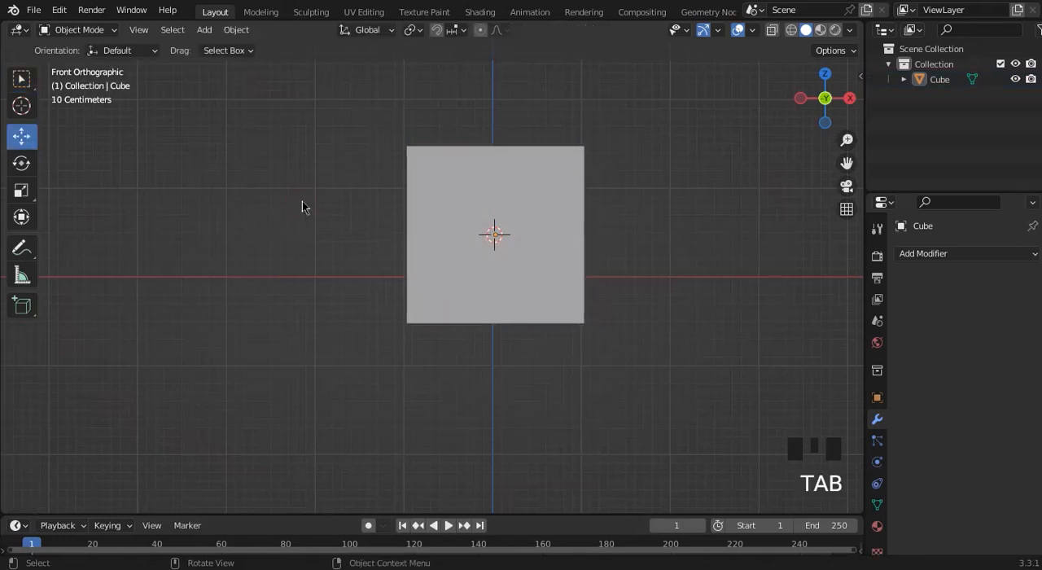
Select the cube, enter Edit Mode, and deselect all of its vertices.
left_click(566, 270)
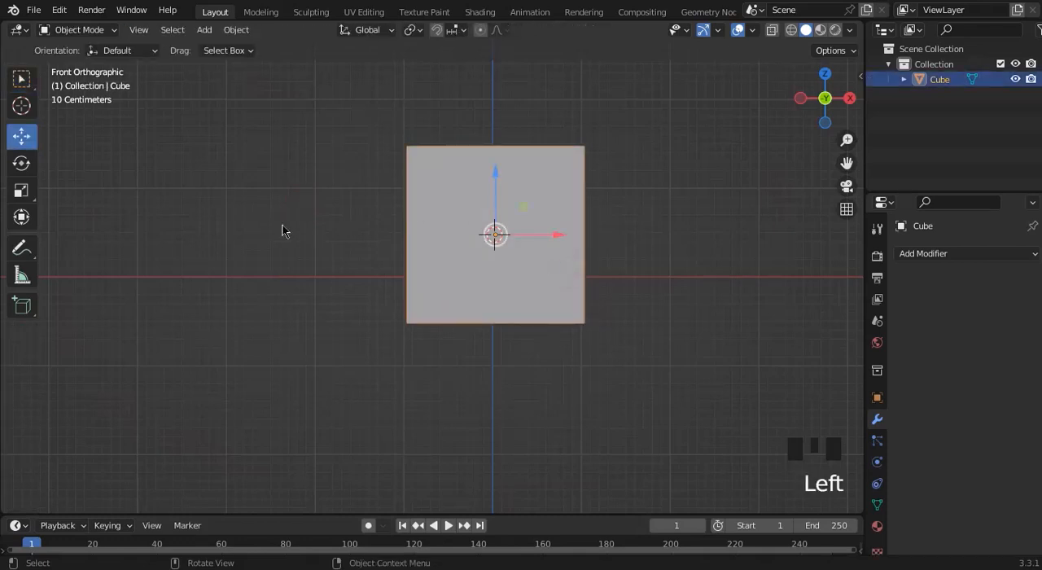
key("Tab")
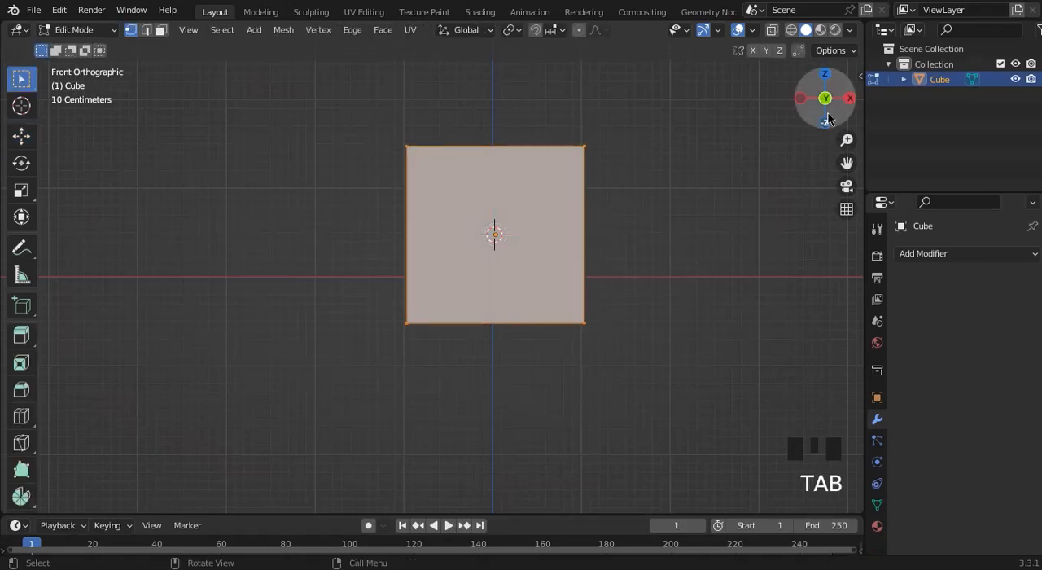
left_click_drag(826, 99, 750, 109)
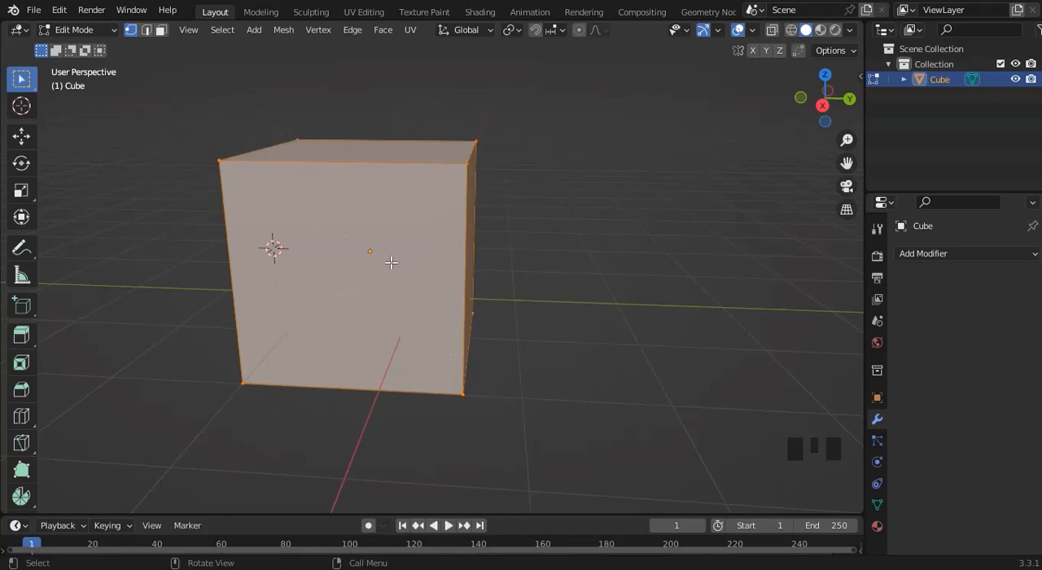
left_click(592, 256)
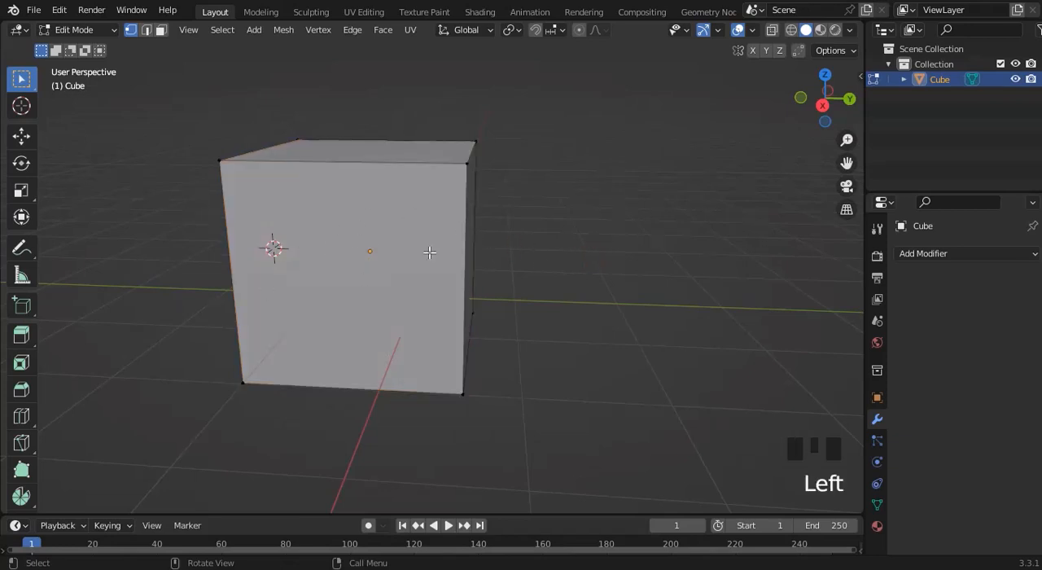
Select the cube's front upper vertex on the +X side and move it down along Z and inward along X.
left_click(802, 97)
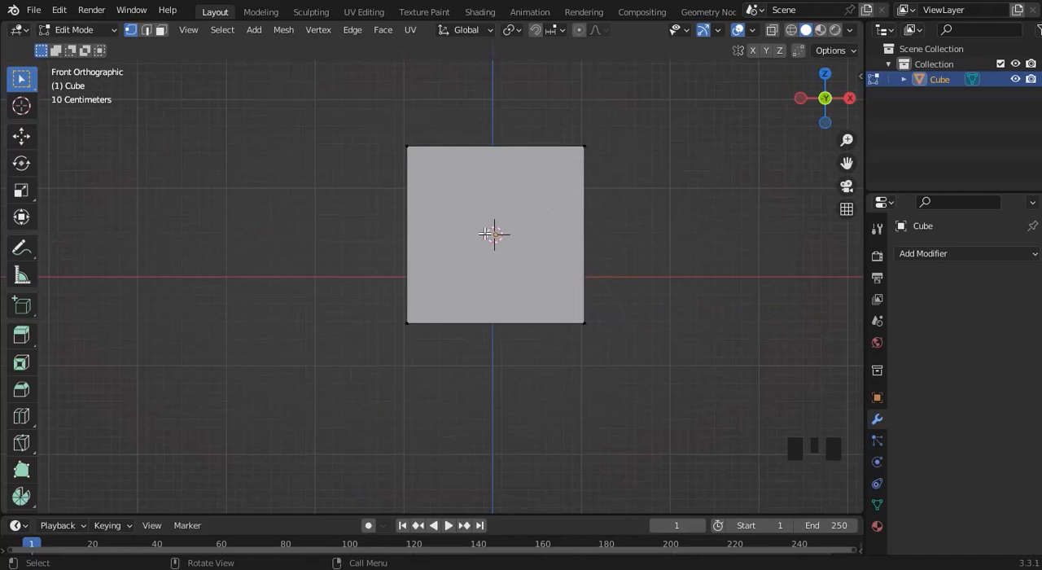
left_click(585, 147)
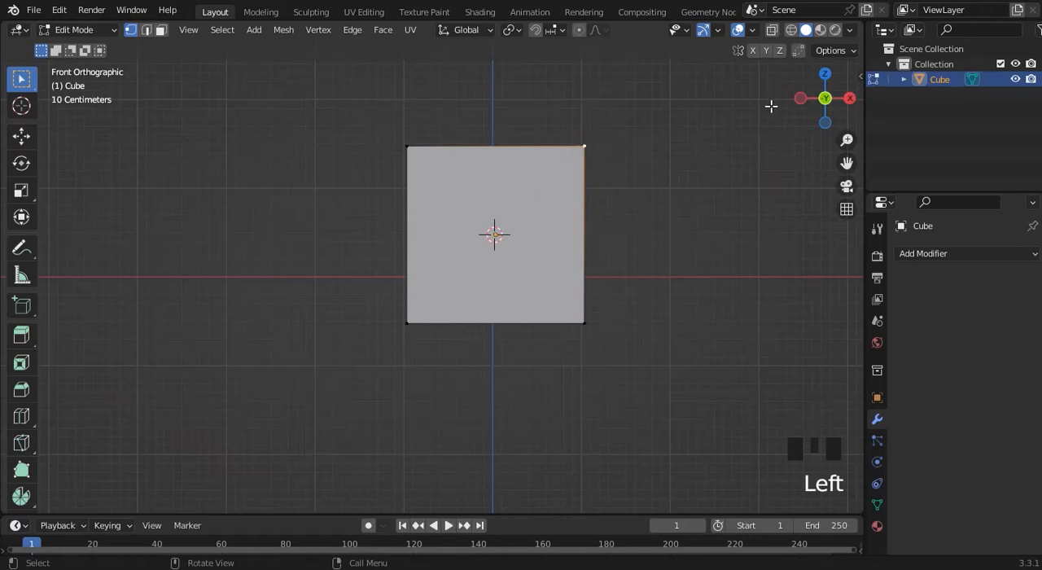
left_click_drag(823, 102, 829, 120)
mouse_move(647, 186)
left_mouse_down()
mouse_move(681, 142)
mouse_move(645, 183)
left_mouse_up()
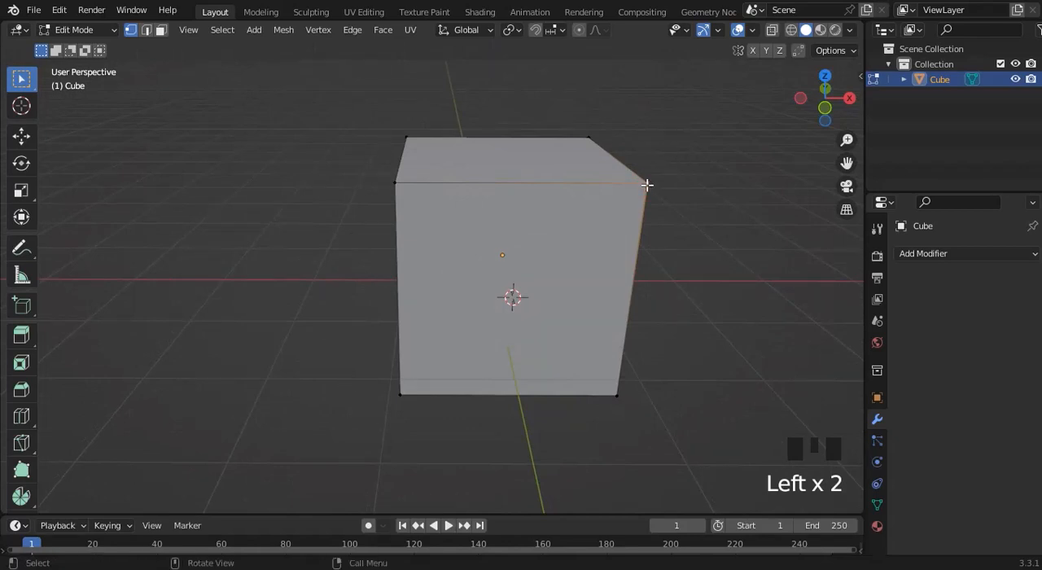
left_click(13, 146)
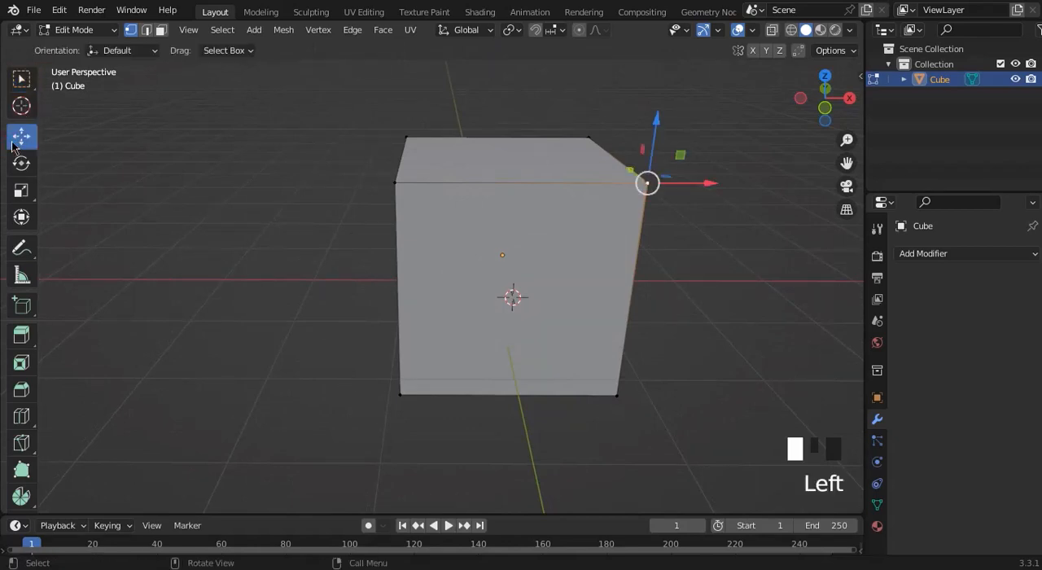
left_click_drag(654, 153, 668, 228)
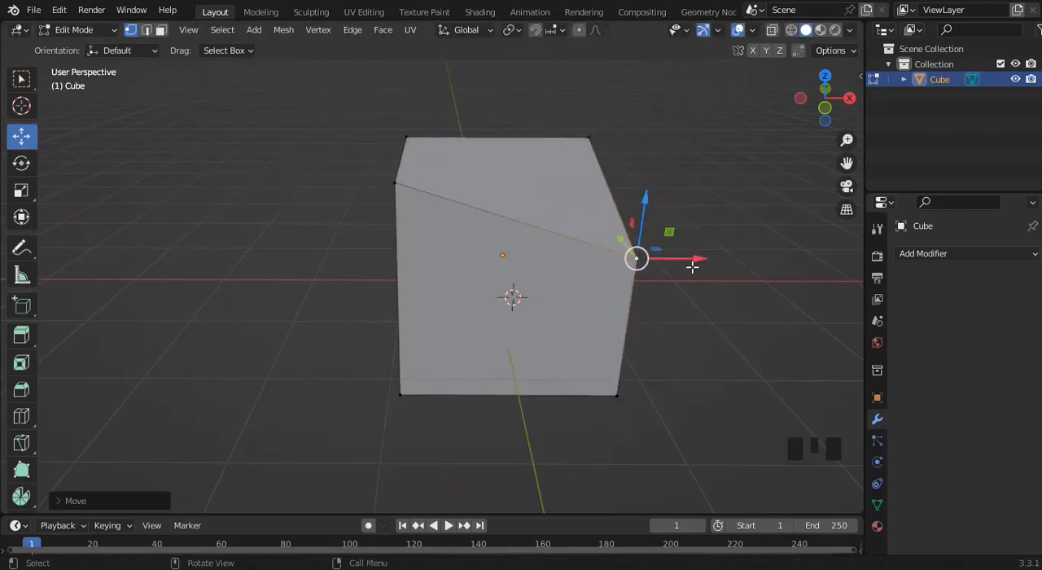
left_click_drag(692, 267, 606, 257)
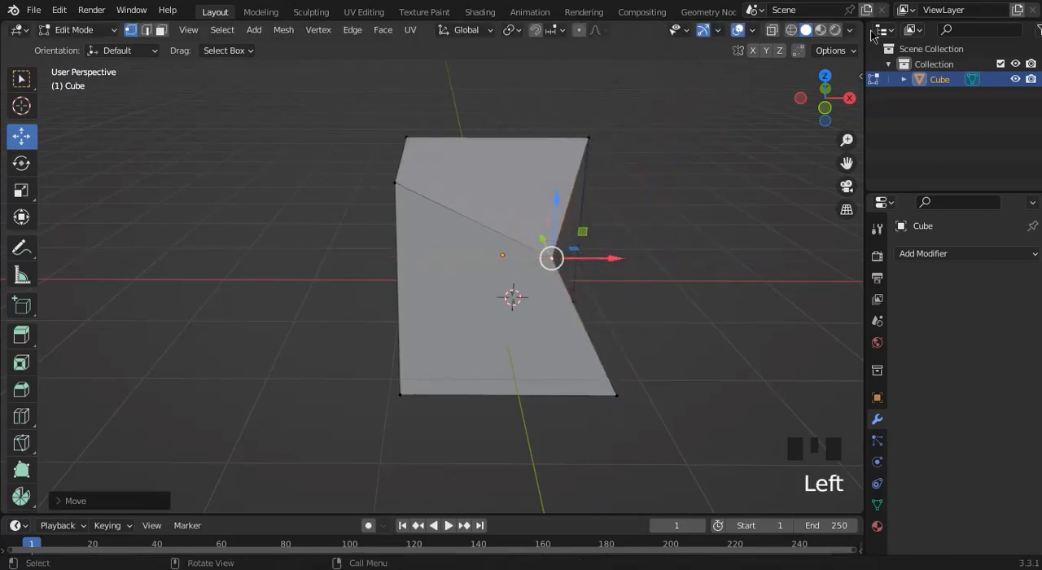
Undo the vertex moves to restore the cube's front upper corner on the +X side.
left_click_drag(825, 98, 773, 121)
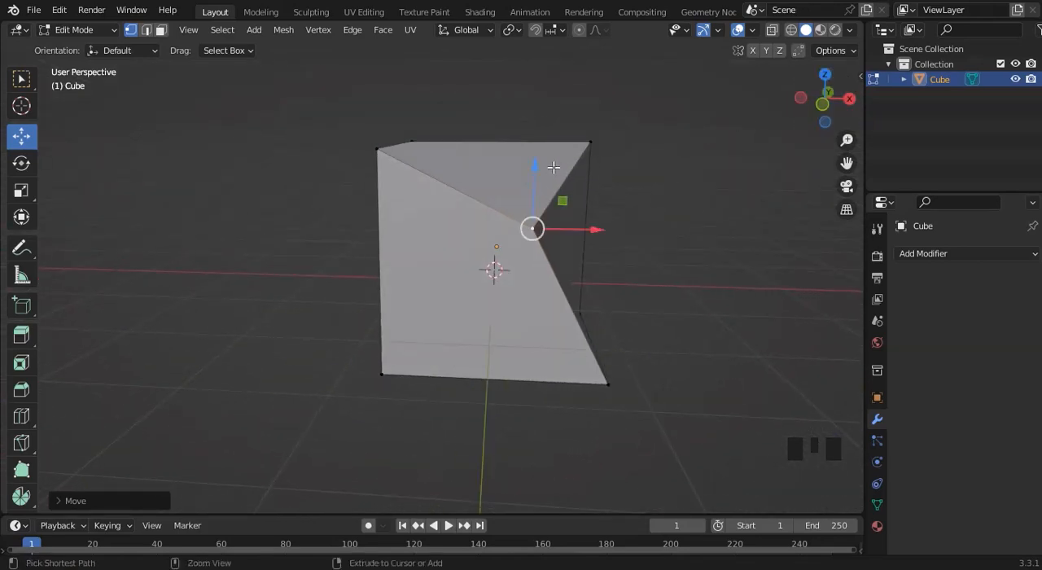
key("ctrl+z")
key("ctrl+z")
key("ctrl+z")
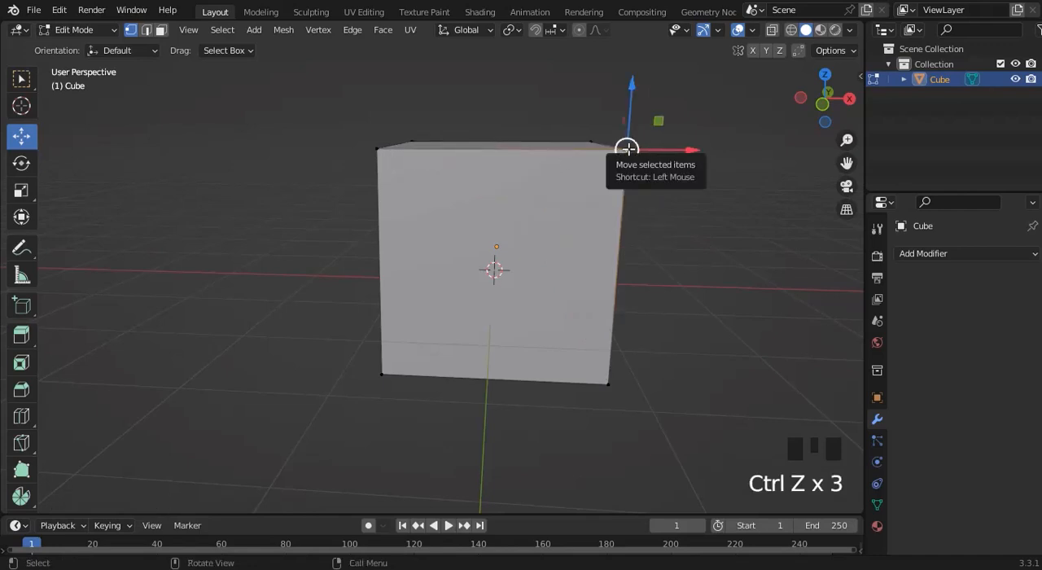
In edge select mode, try moving the cube's front upper edge down along Z and along +X, and undo both moves.
left_click(145, 30)
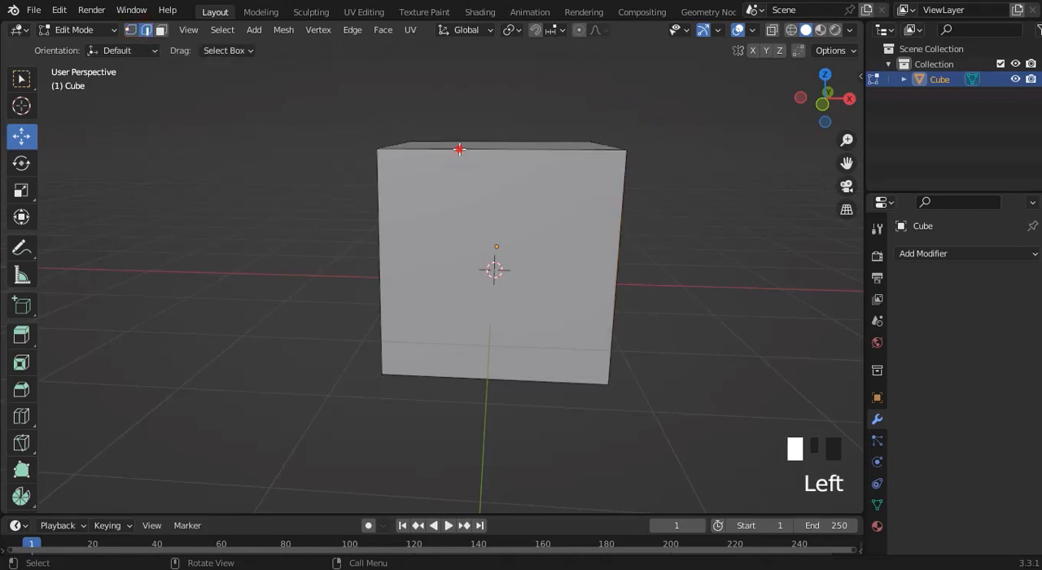
left_click(460, 149)
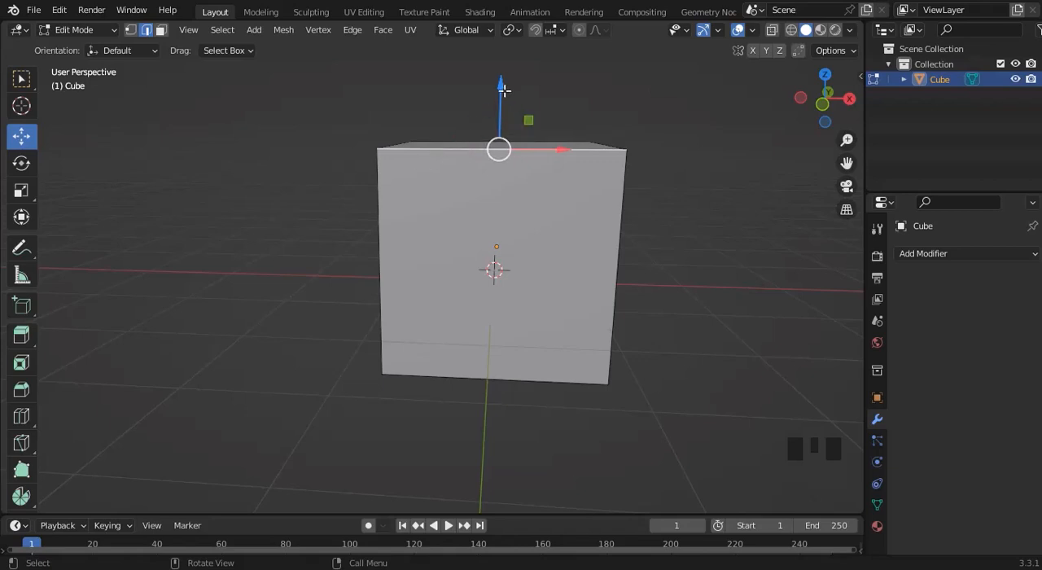
left_click_drag(503, 88, 553, 149)
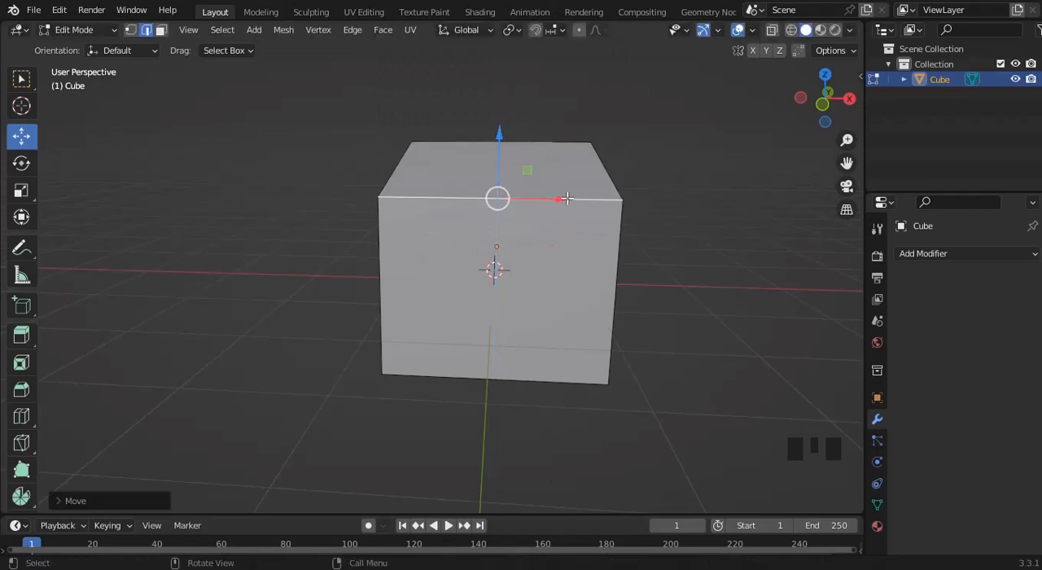
left_click_drag(567, 199, 638, 201)
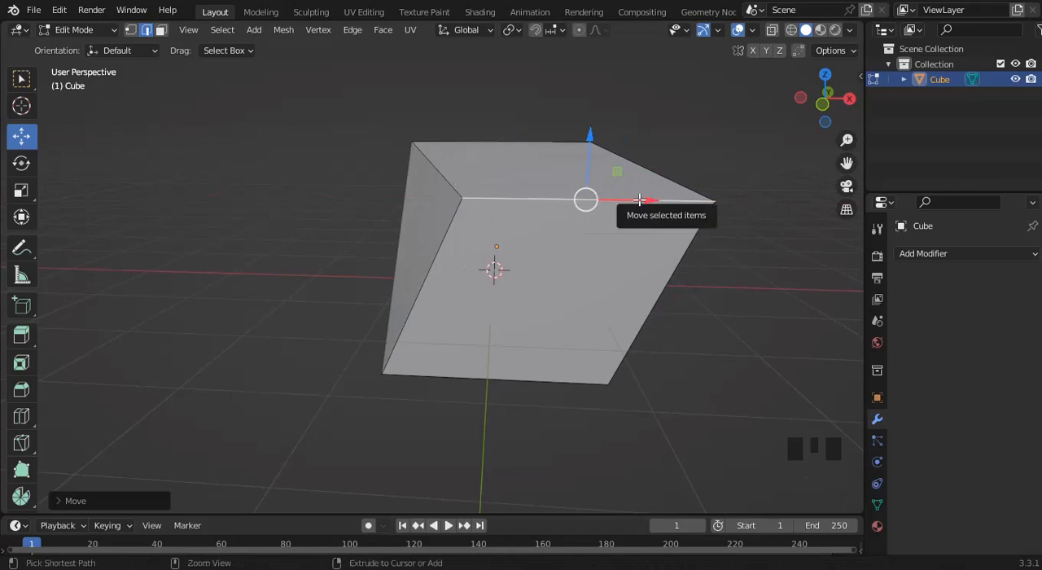
key("ctrl+z")
key("ctrl+z")
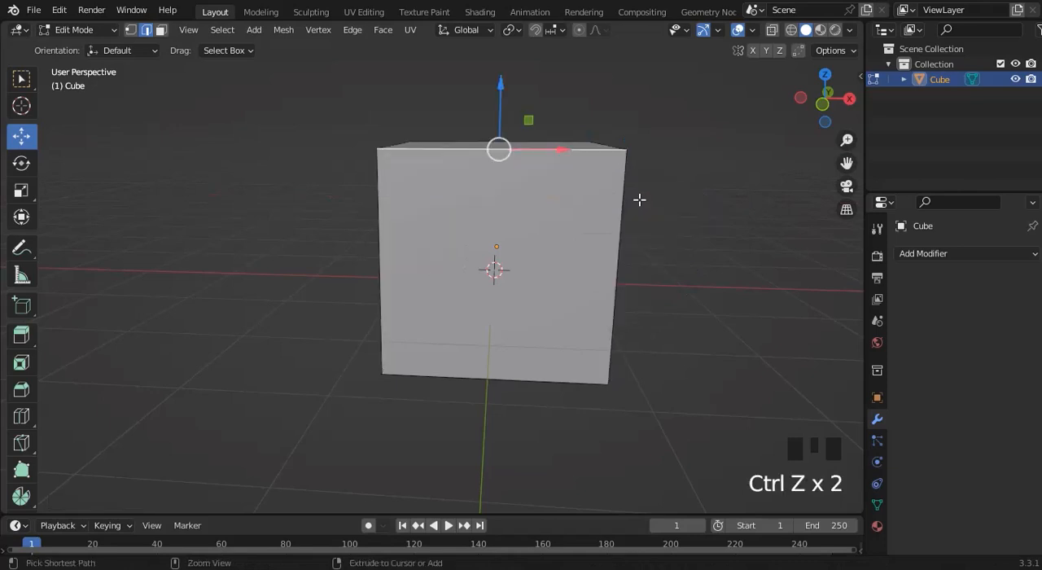
Select all four edges of the cube's front face together, and clear the selection.
left_click(488, 214)
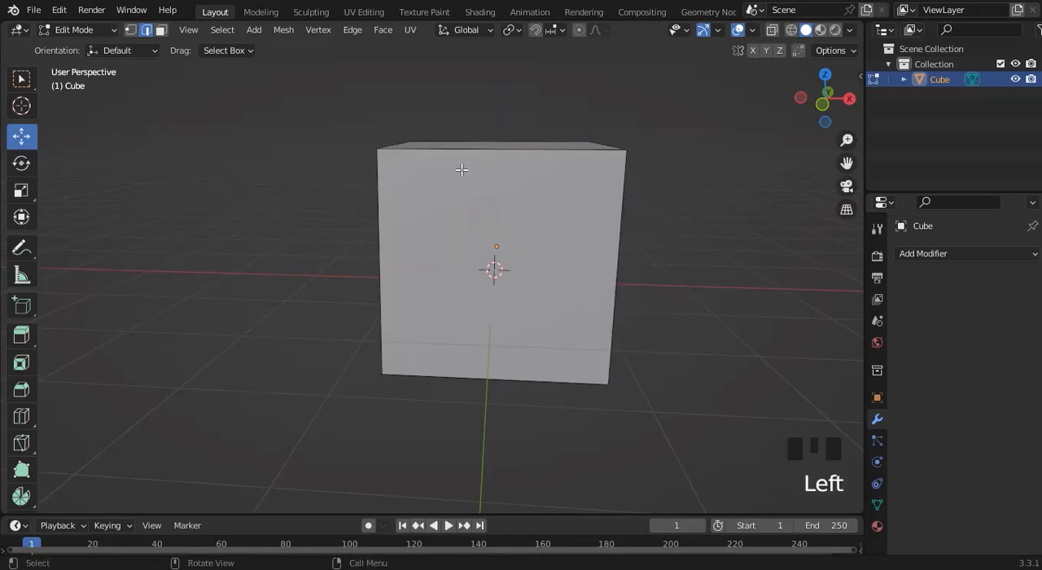
left_click(480, 149)
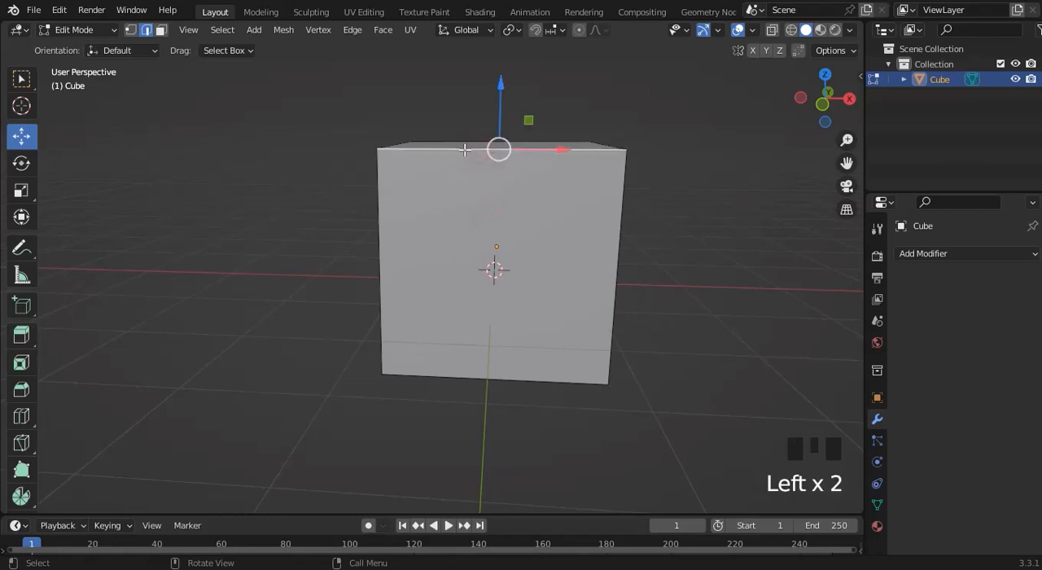
left_click(380, 202, "shift")
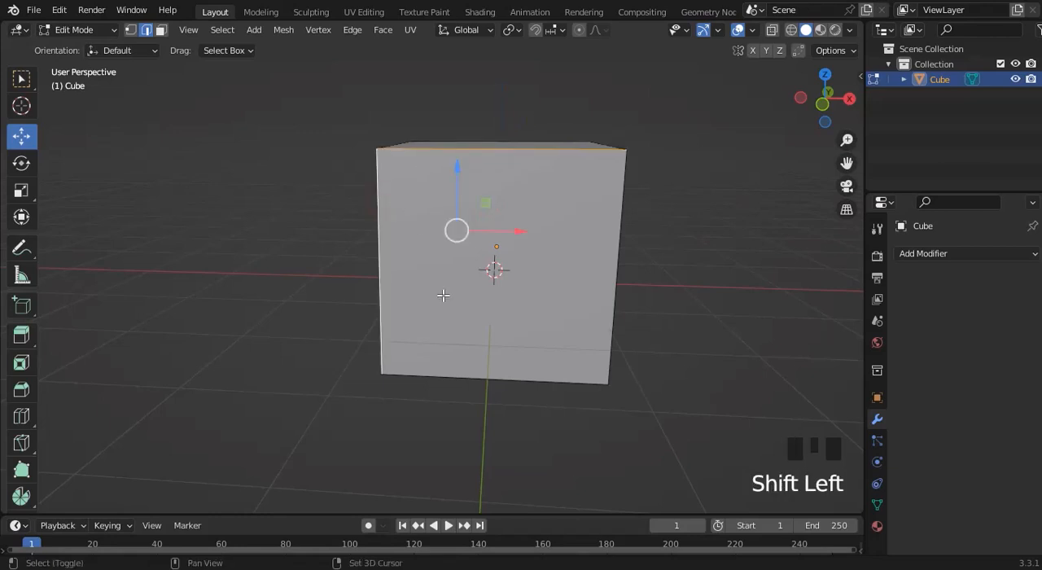
left_click(508, 374, "shift")
left_click(611, 317, "shift")
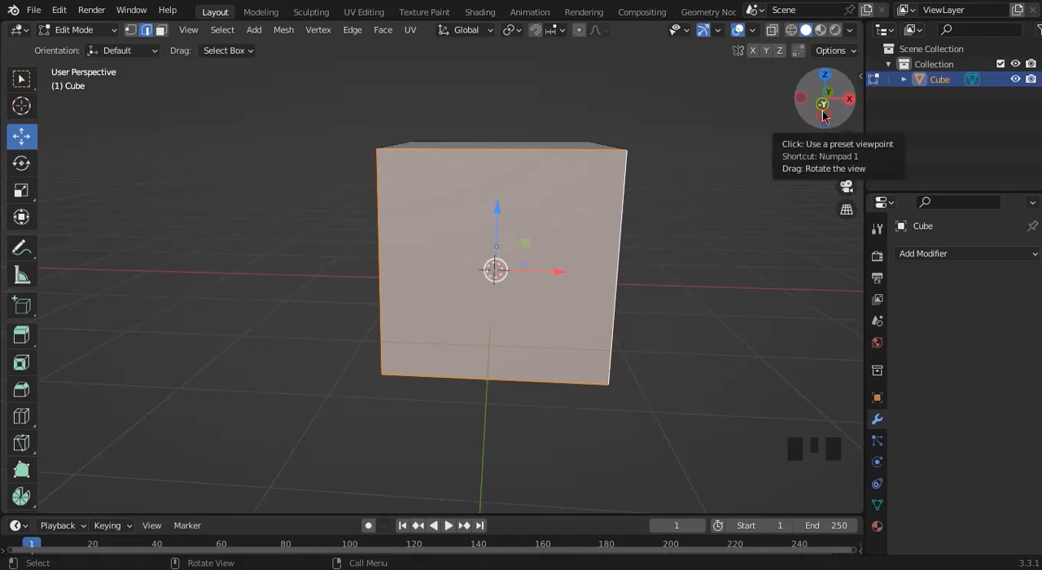
left_click_drag(822, 116, 738, 123)
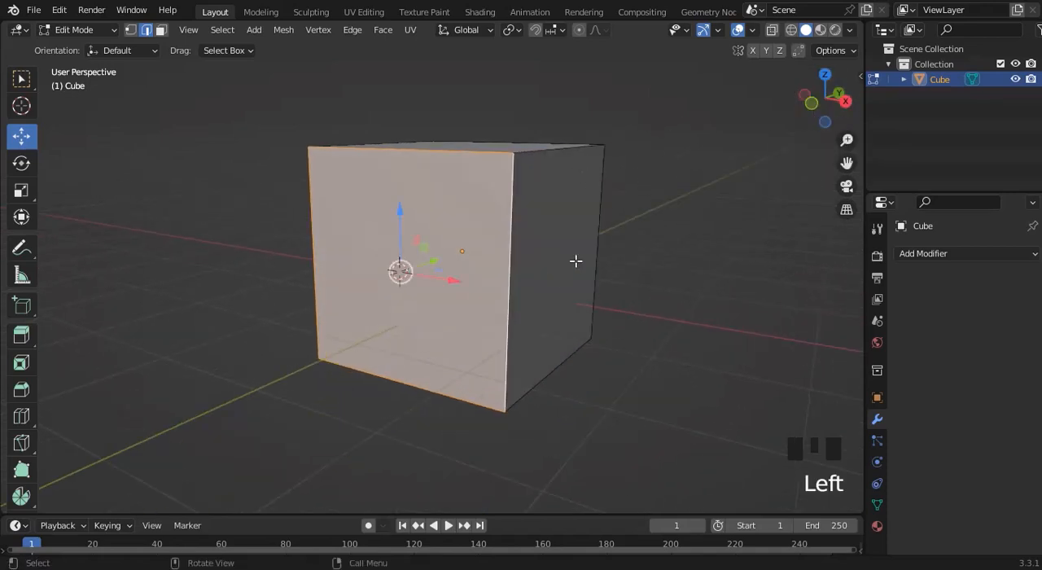
left_click(836, 92)
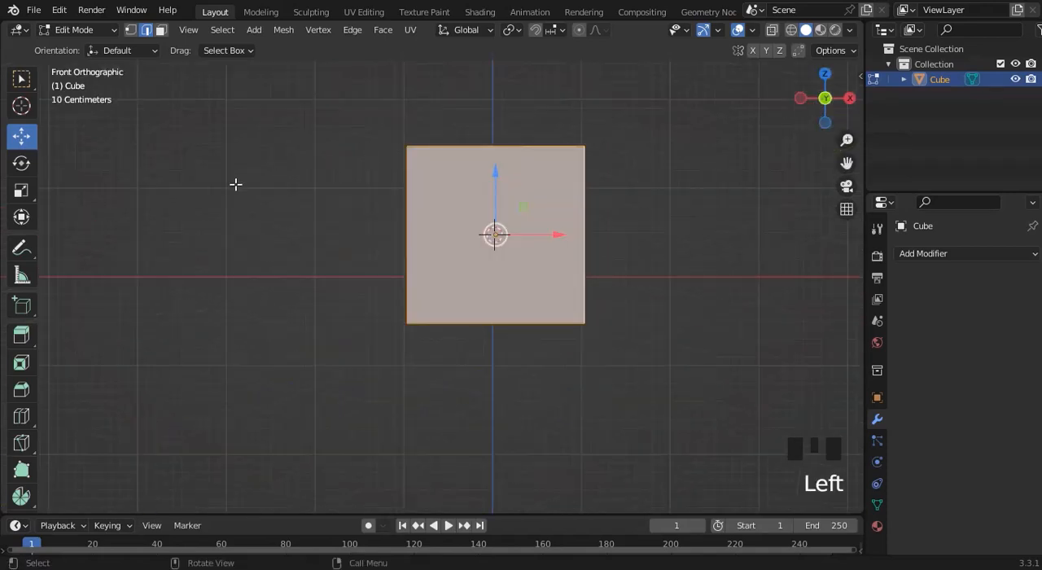
left_click(229, 113)
In face select mode, select the cube's front face and +X side face together, and clear the selection.
left_click(159, 32)
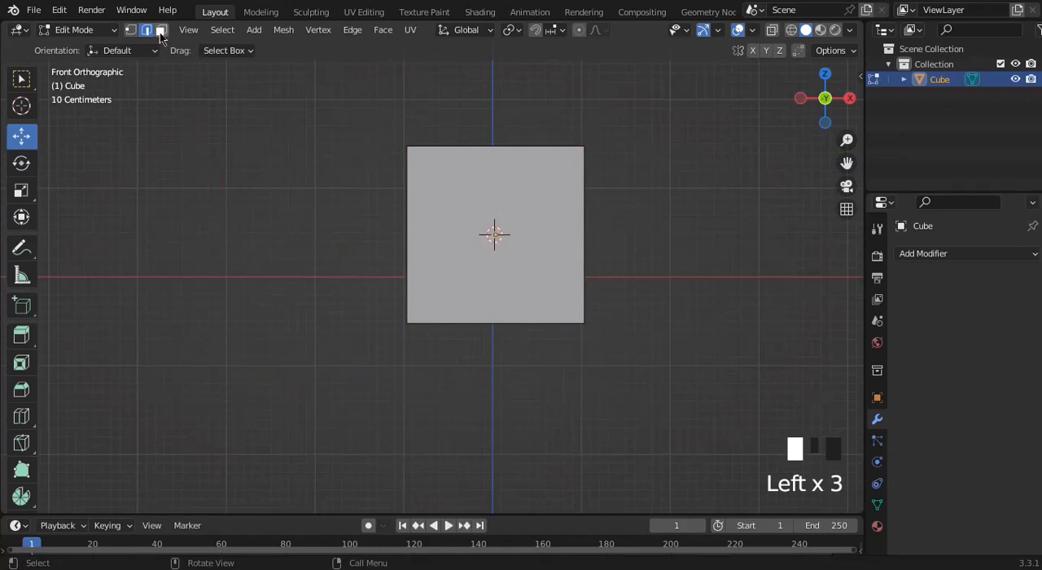
left_click(161, 32)
left_click(422, 200)
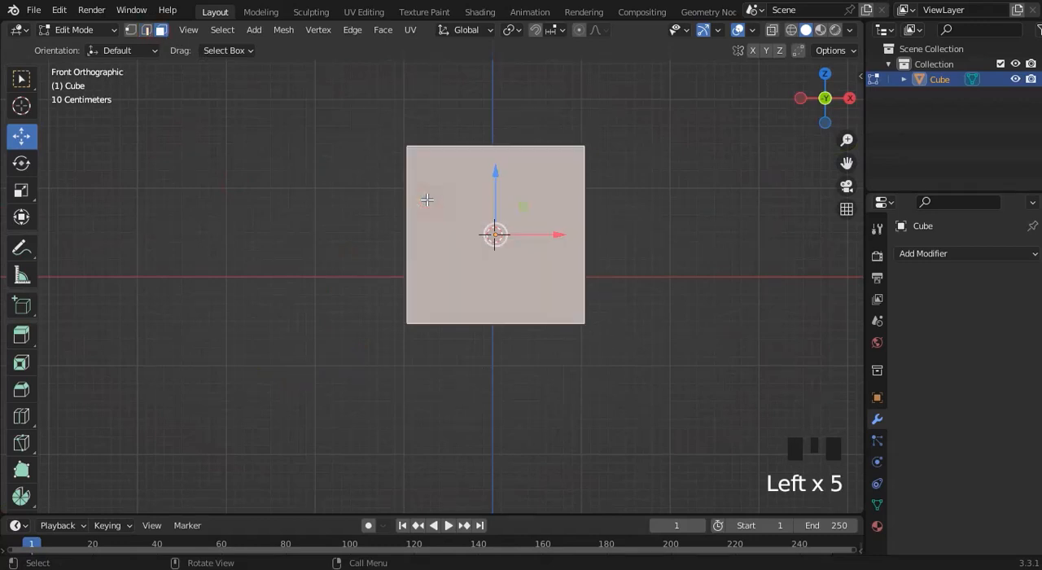
left_click_drag(847, 106, 784, 128)
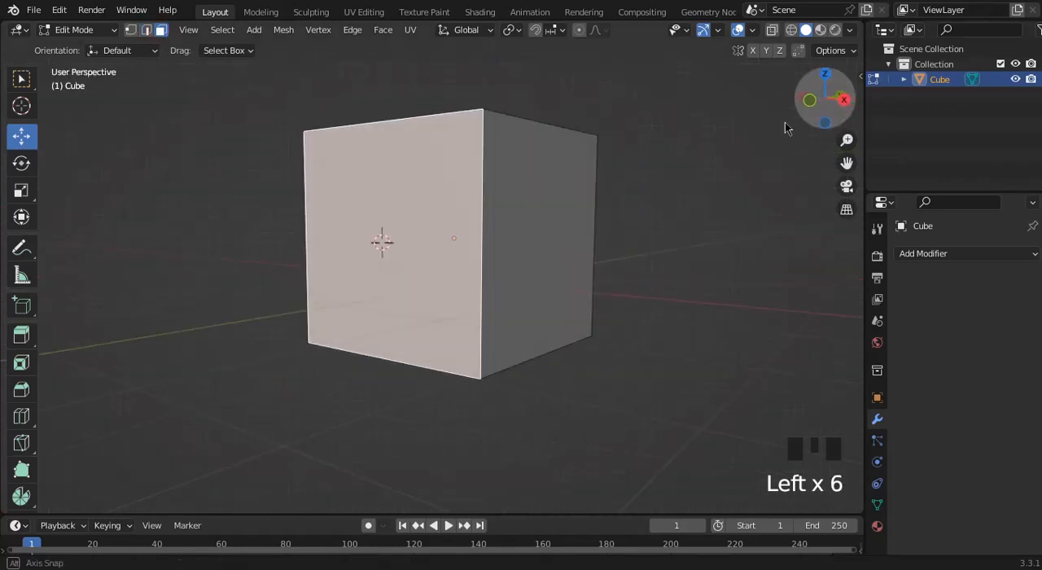
left_click(551, 206, "shift")
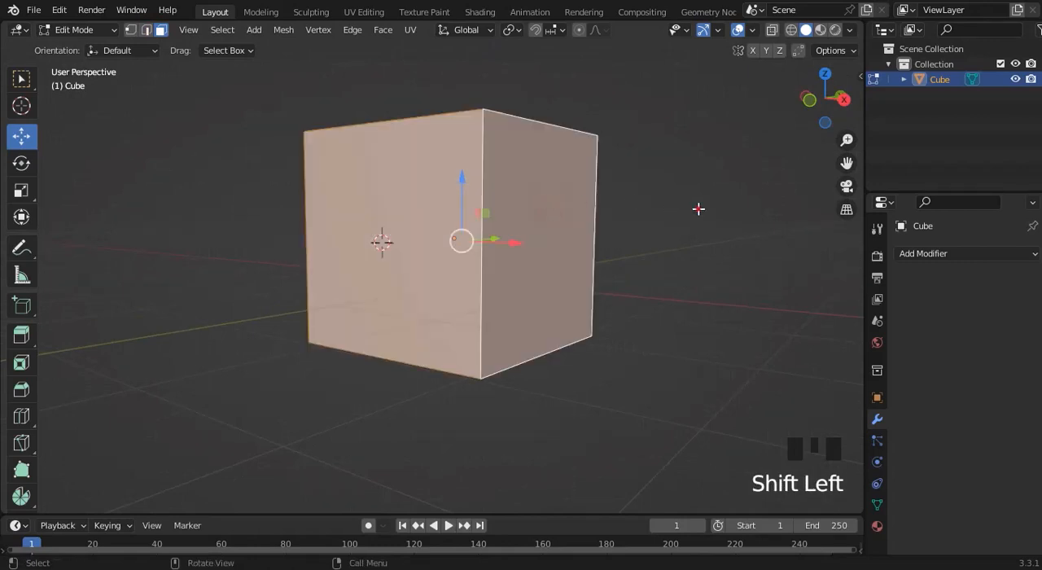
left_click(697, 209)
left_click(810, 99)
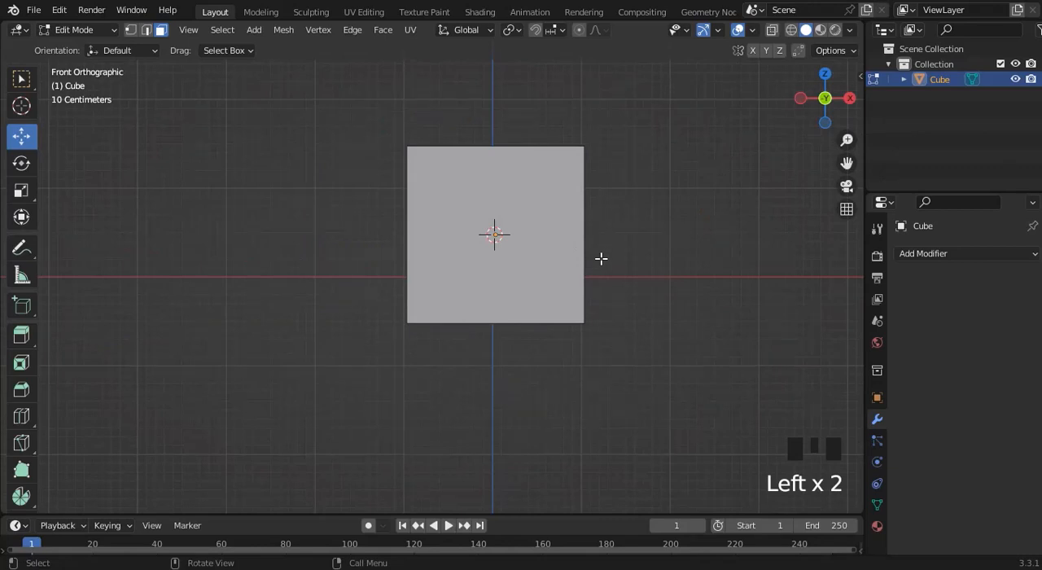
Switch the selection mode to vertex, edge and back to face select in turn.
key("1")
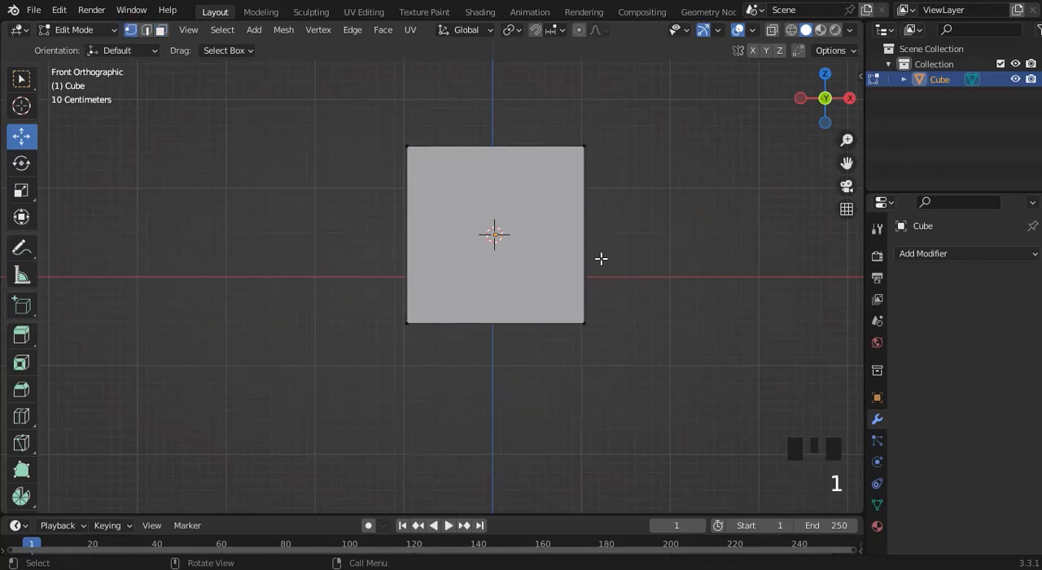
left_click(132, 42)
key("2")
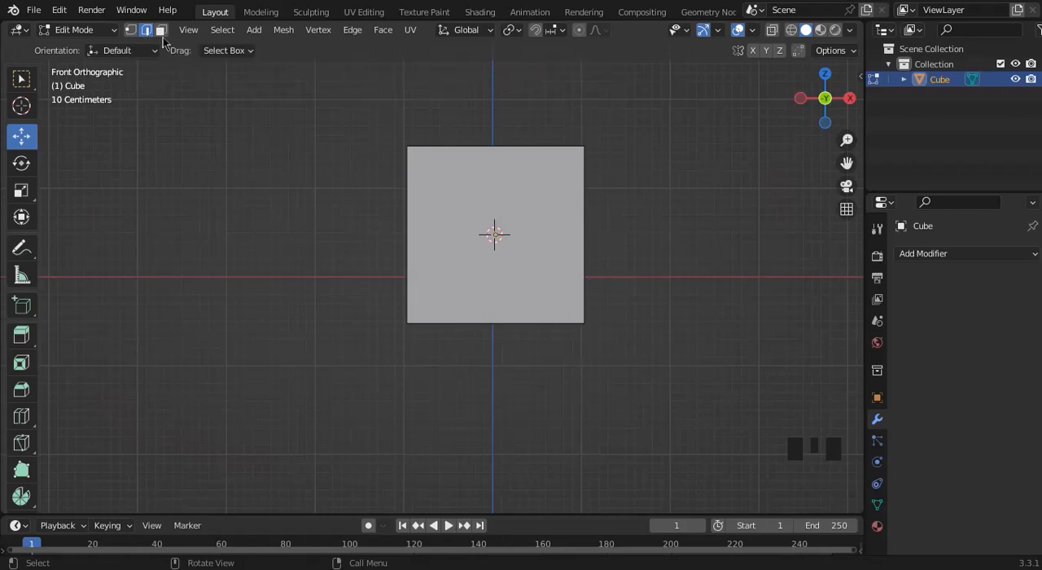
key("3")
key("3")
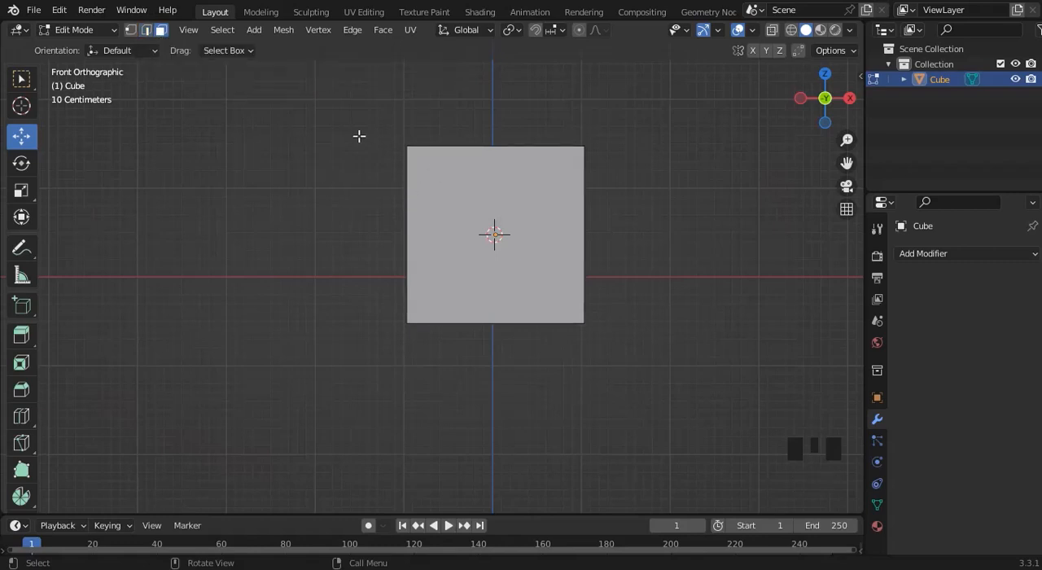
Select the cube's front face and scale it down uniformly in two passes so the cube tapers toward the front.
left_click(477, 226)
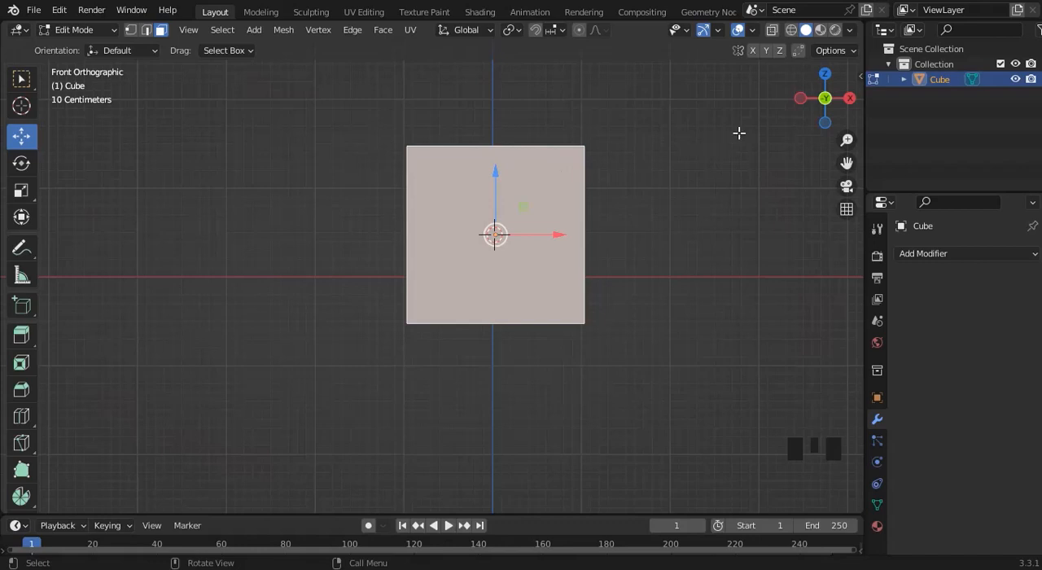
key("s")
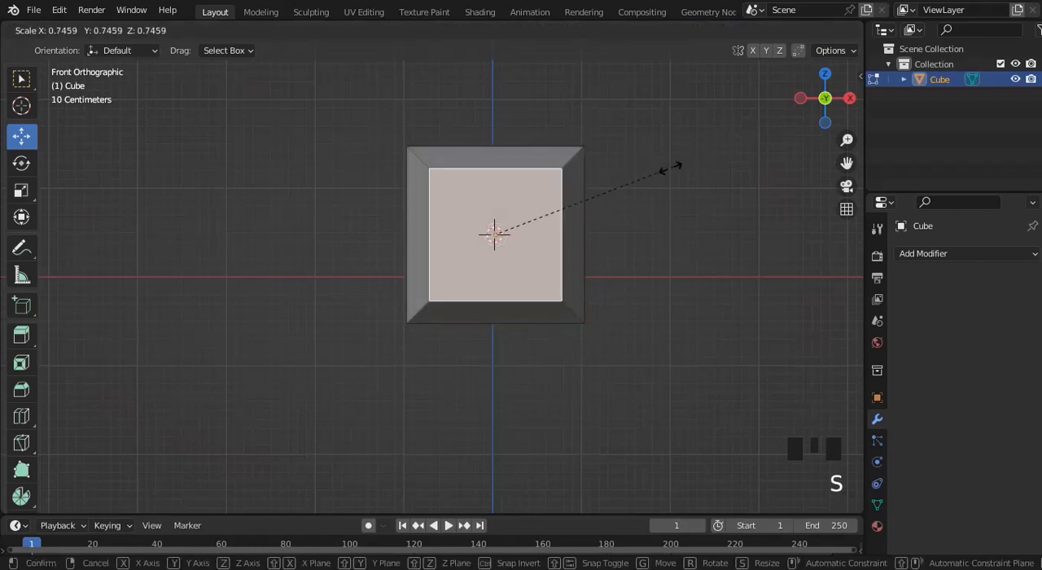
left_click(643, 173)
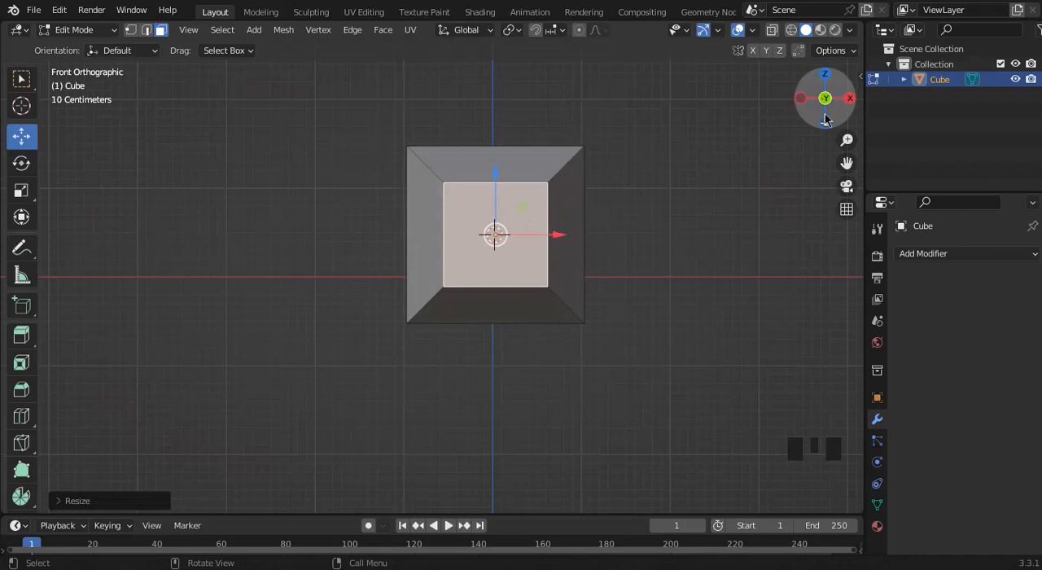
left_click_drag(825, 116, 787, 122)
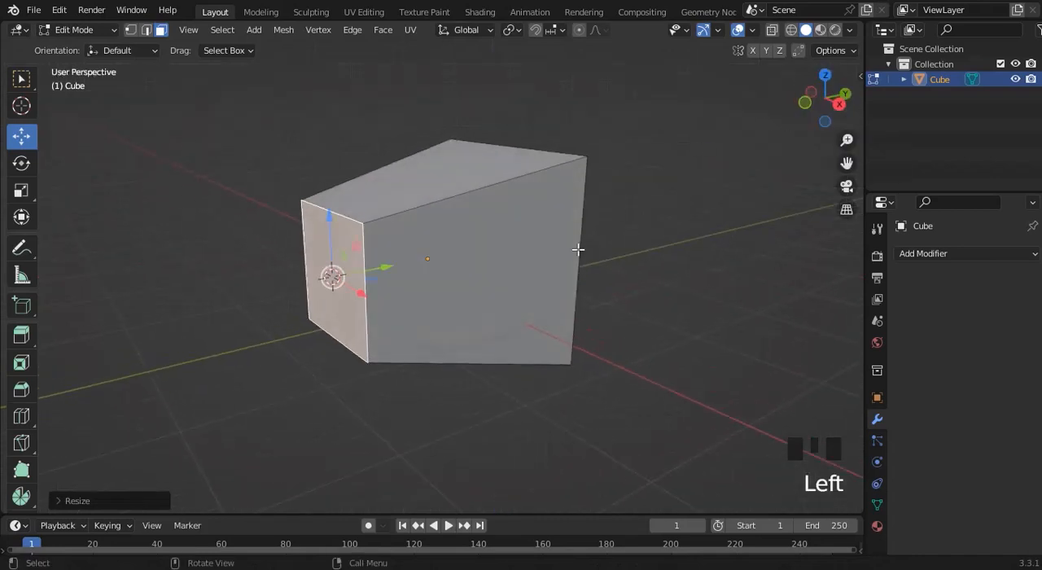
key("s")
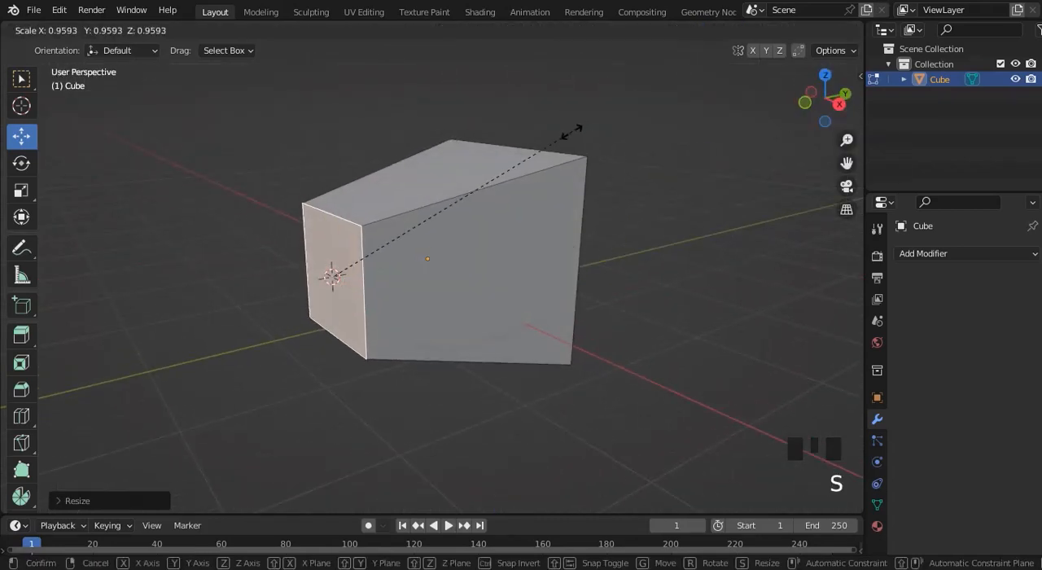
left_click(484, 195)
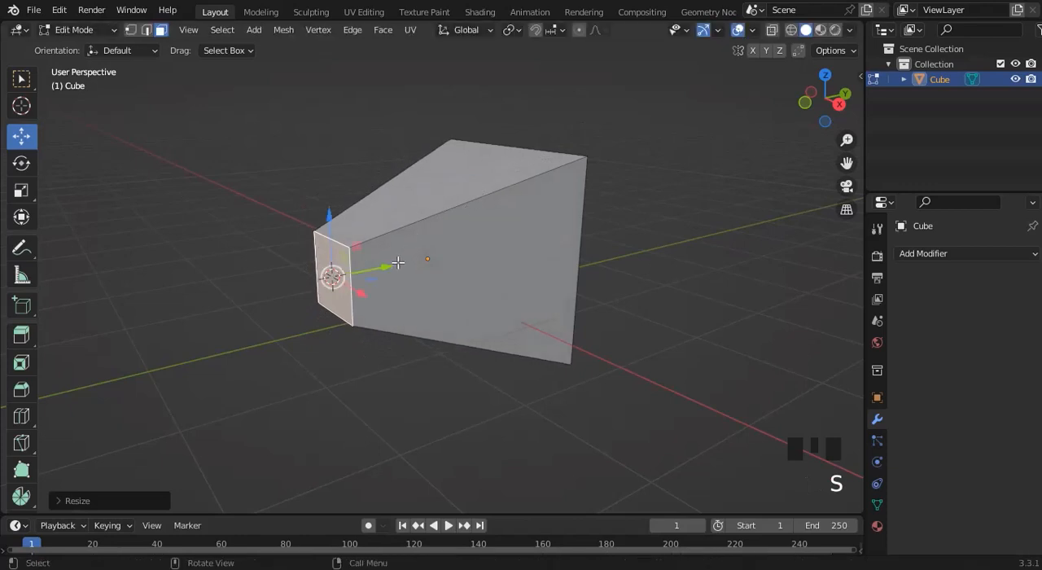
Move the scaled-down front face inward along +Y to shorten the tapered shape, and deselect it.
left_click_drag(368, 268, 445, 258)
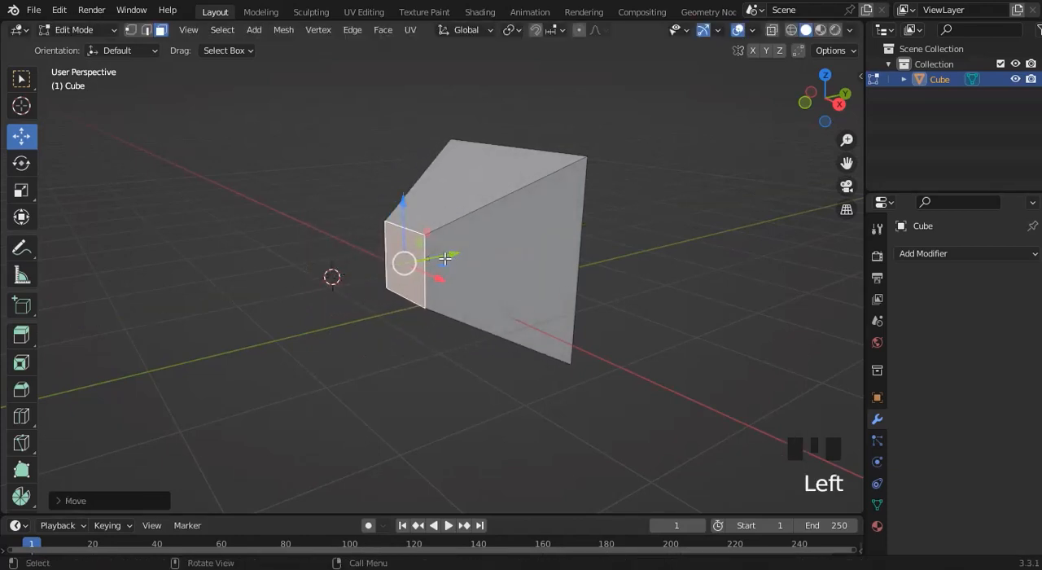
left_click(666, 242)
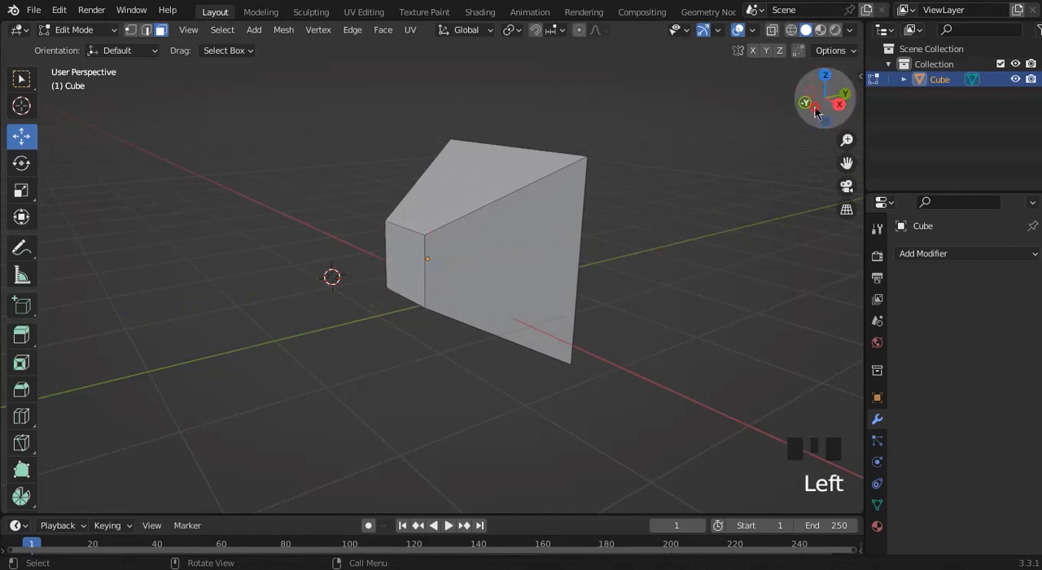
left_click_drag(811, 105, 944, 114)
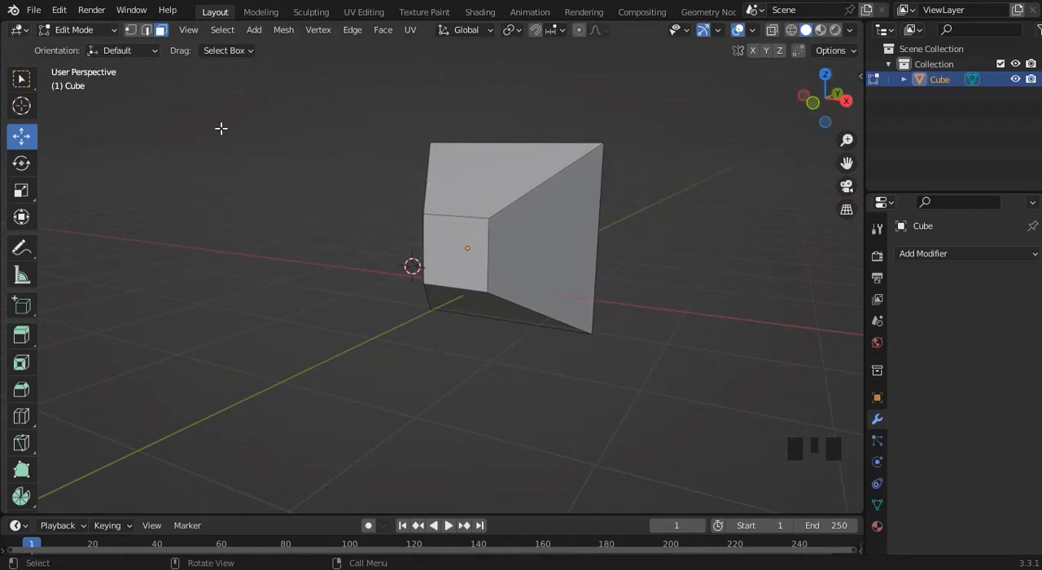
Leave Edit Mode and return the reshaped cube to Object Mode.
left_click(105, 31)
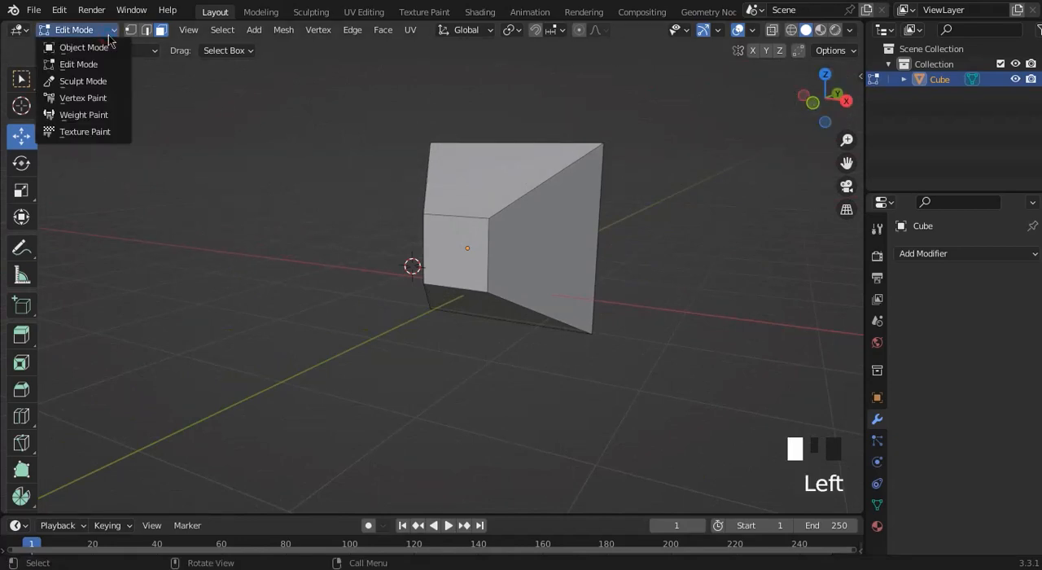
left_click(306, 194)
key("Tab")
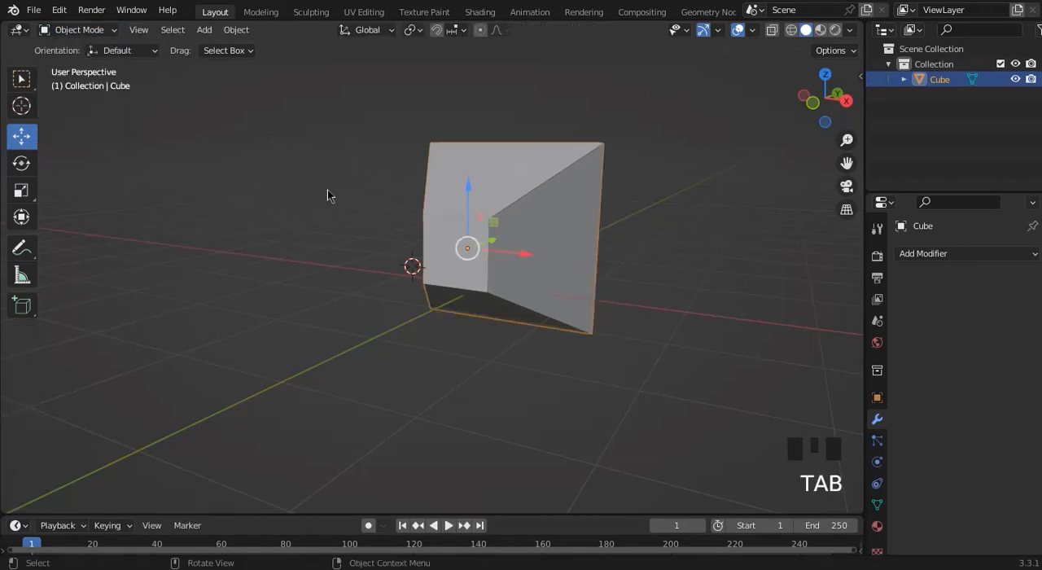
Examine the tapered cube's shape from the side in Right Orthographic view and in perspective, leaving the cube deselected.
left_click(697, 207)
left_click_drag(826, 96, 814, 114)
left_click(533, 223)
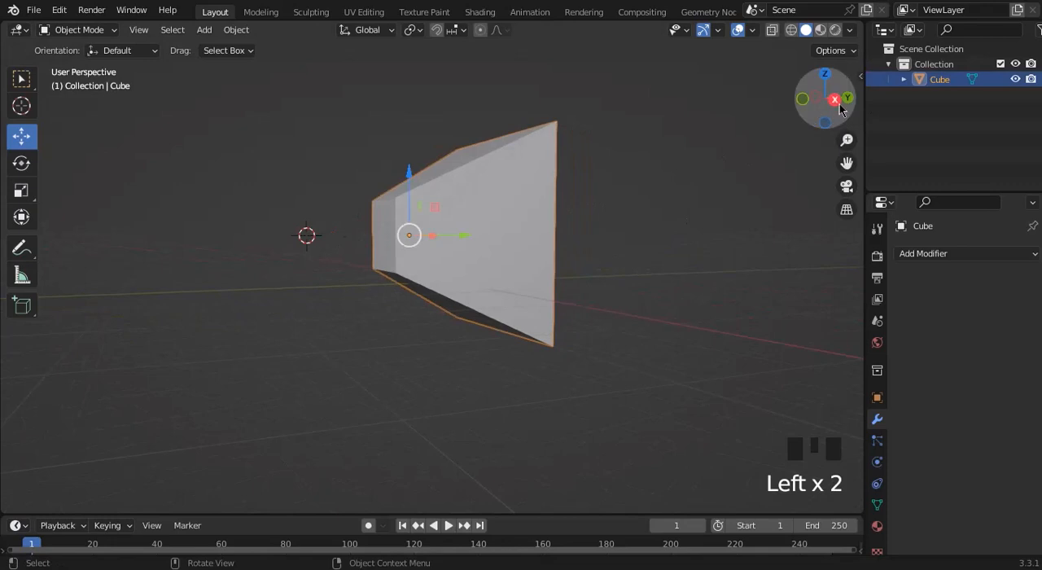
left_click(835, 100)
left_click(594, 237)
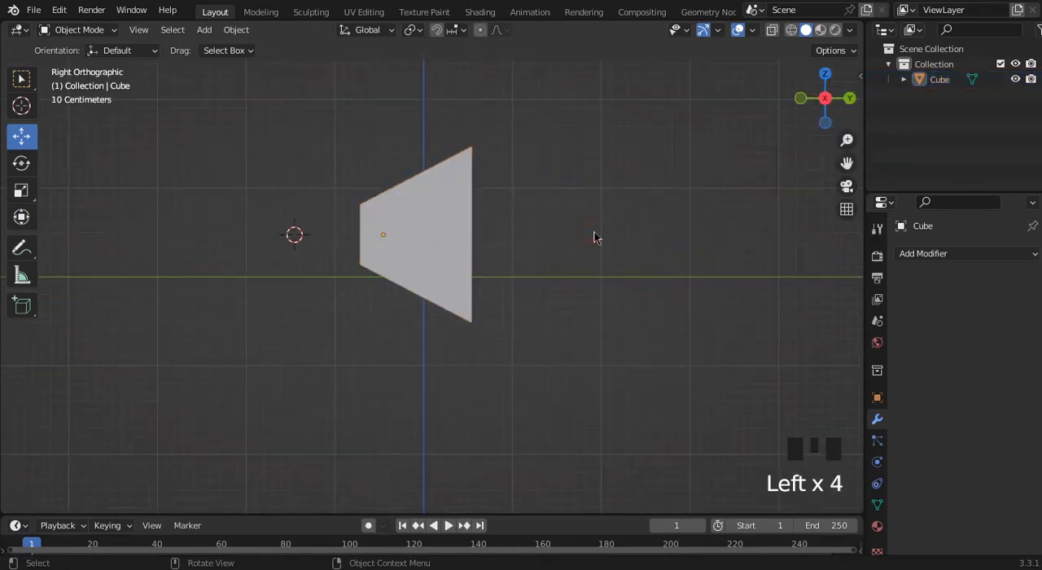
left_click(829, 107)
left_click_drag(802, 101, 432, 196)
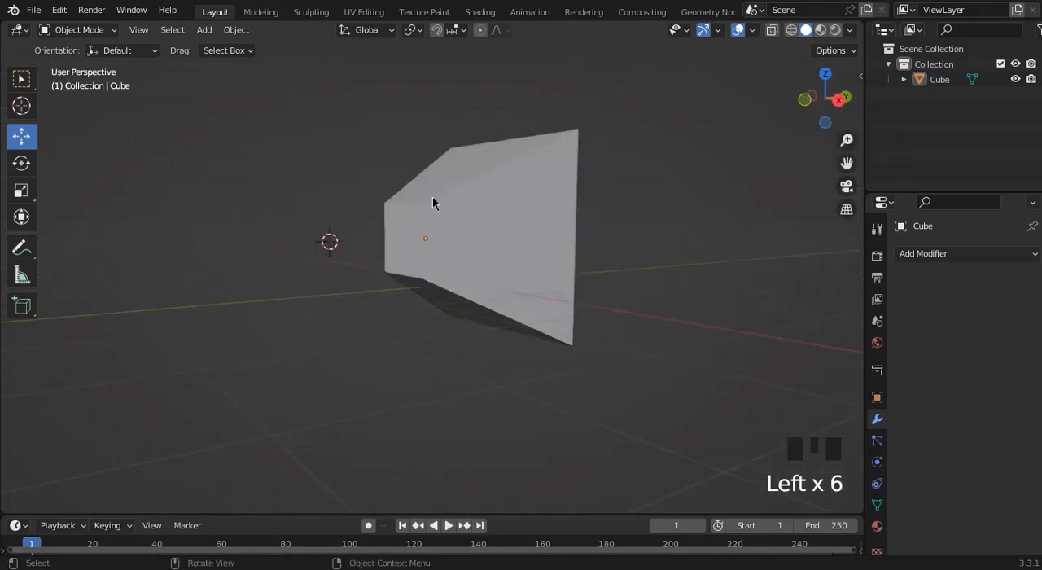
Try adding a new cube at the 3D cursor in Right Orthographic view, and delete it again.
left_click(405, 236)
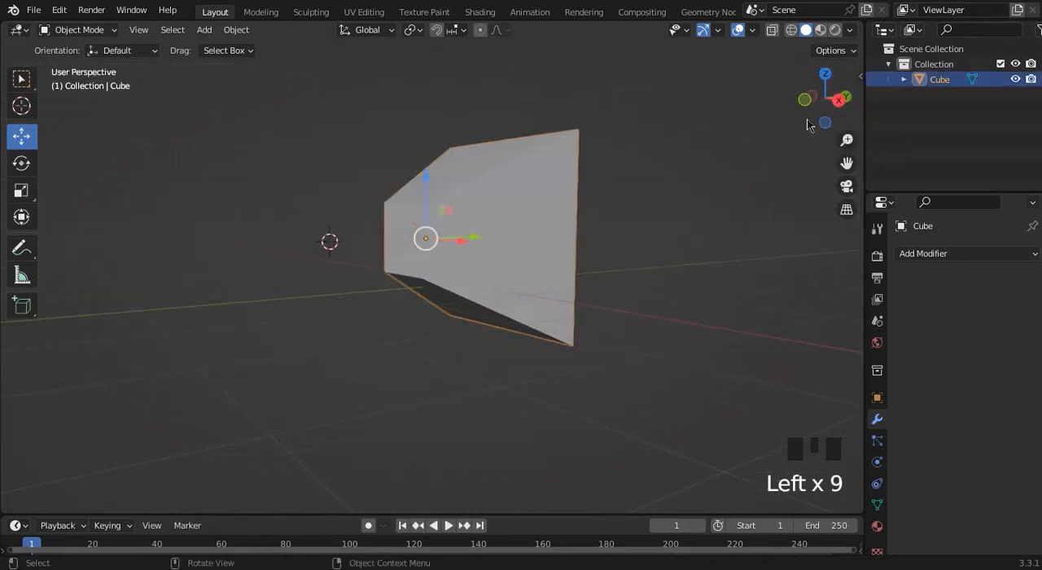
left_click(838, 102)
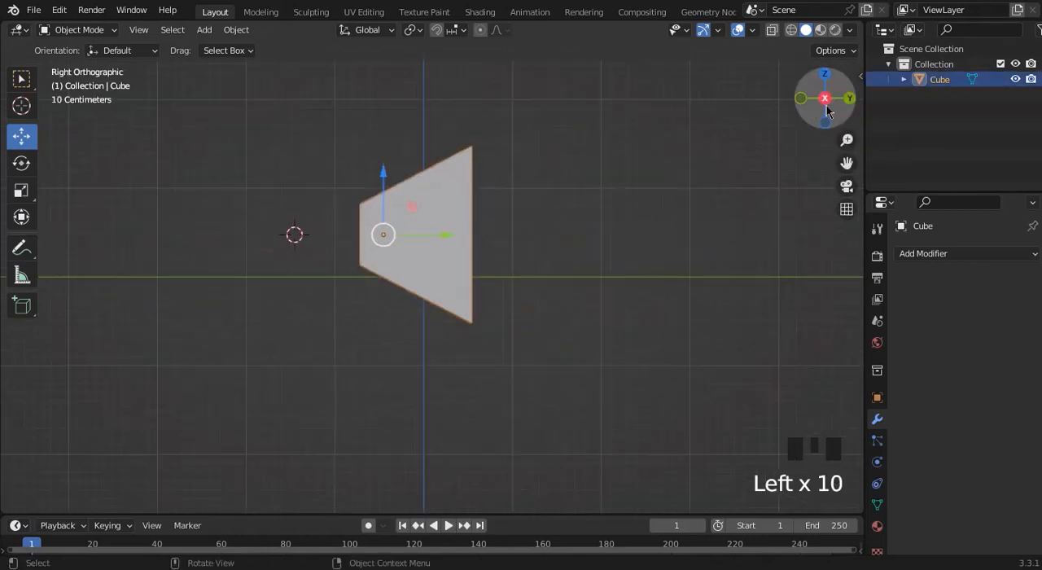
left_click(644, 247)
key("shift+a")
mouse_move(644, 245)
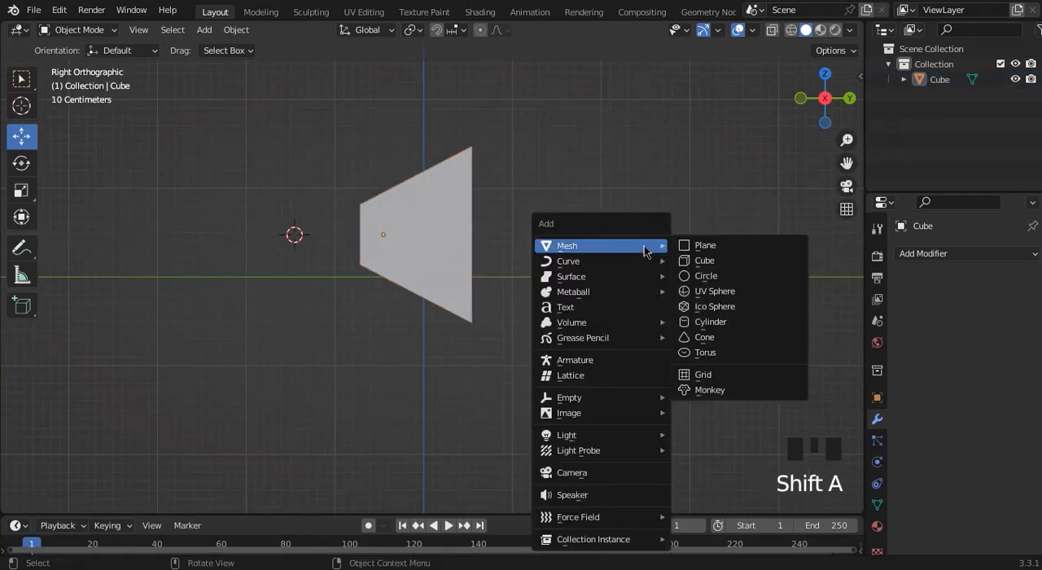
left_click(709, 267)
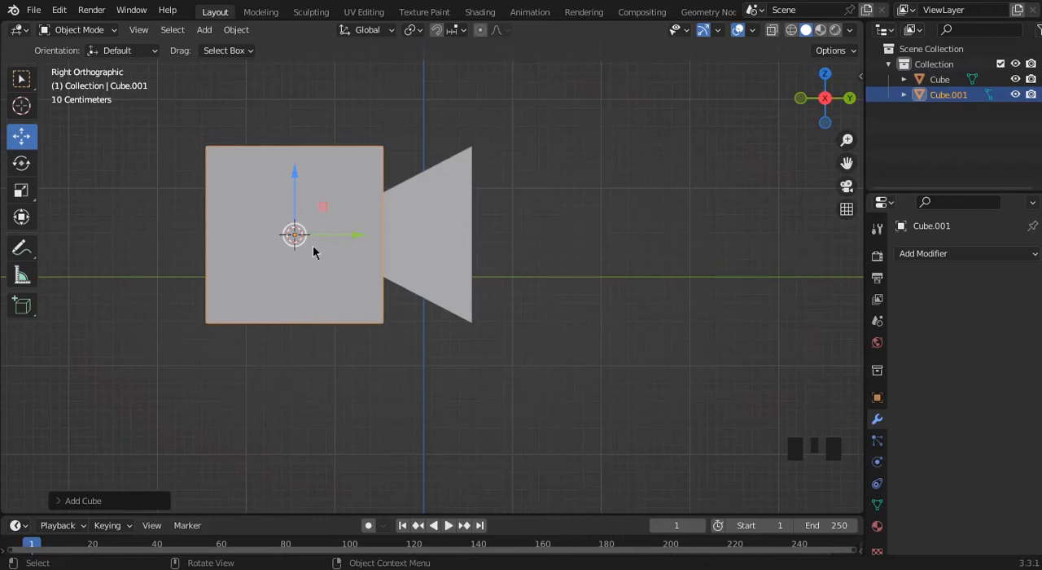
key("Delete")
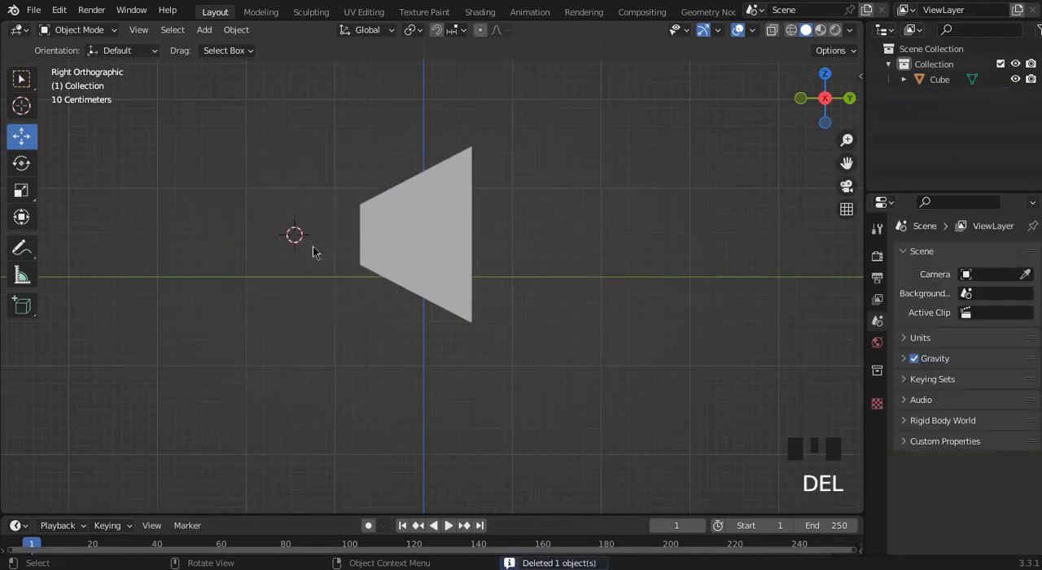
Add a cylinder mesh at the 3D cursor and scale it down uniformly to a small size.
key("shift+a")
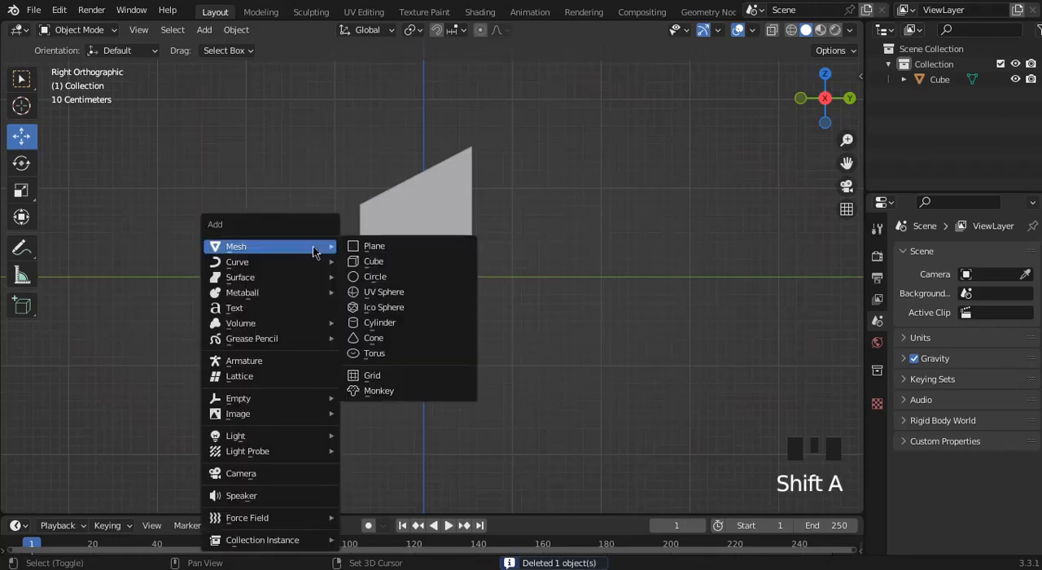
left_click(377, 324)
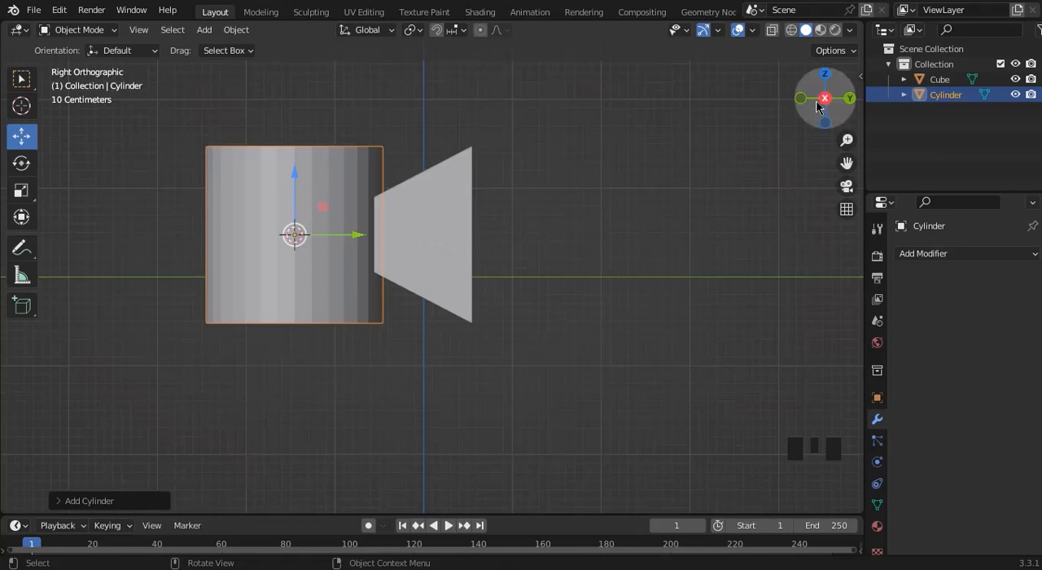
left_click_drag(819, 97, 644, 156)
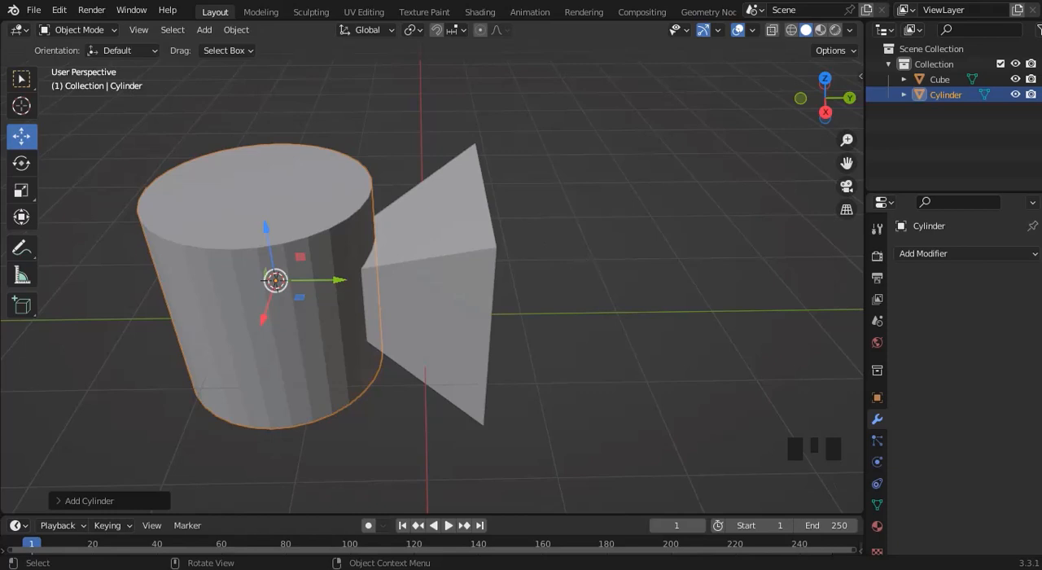
key("s")
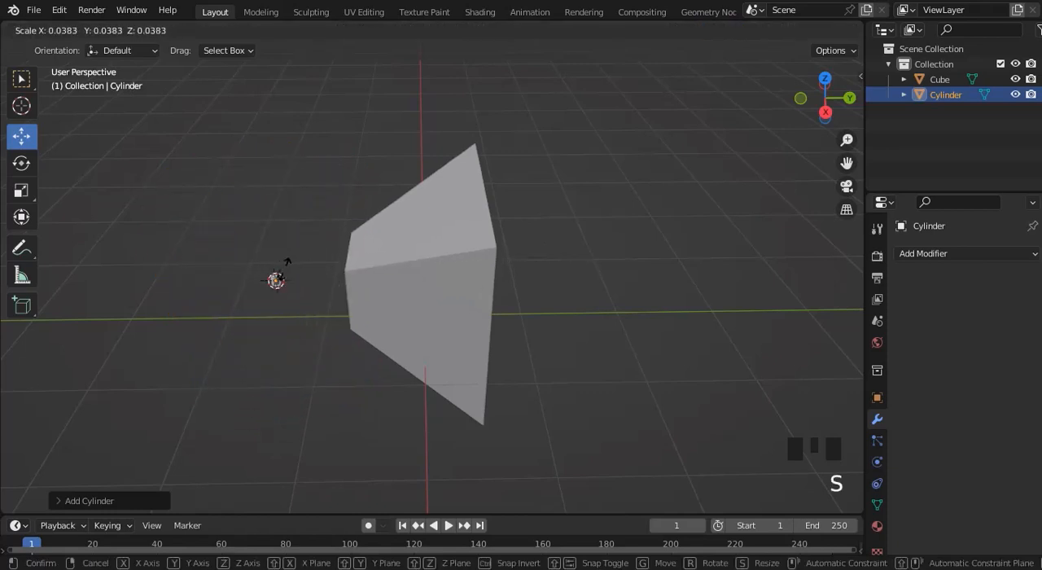
left_click(298, 261)
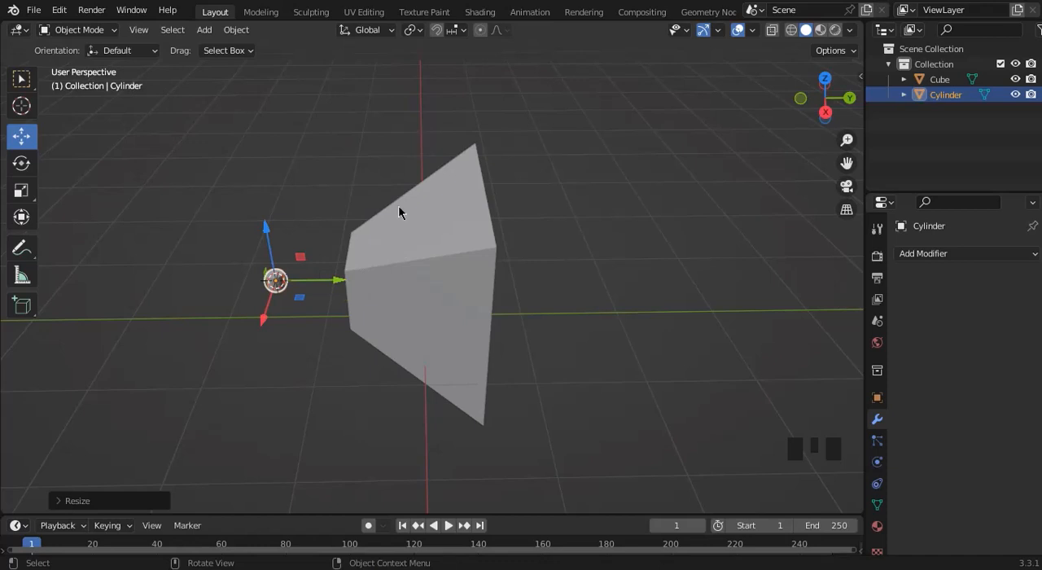
key("r")
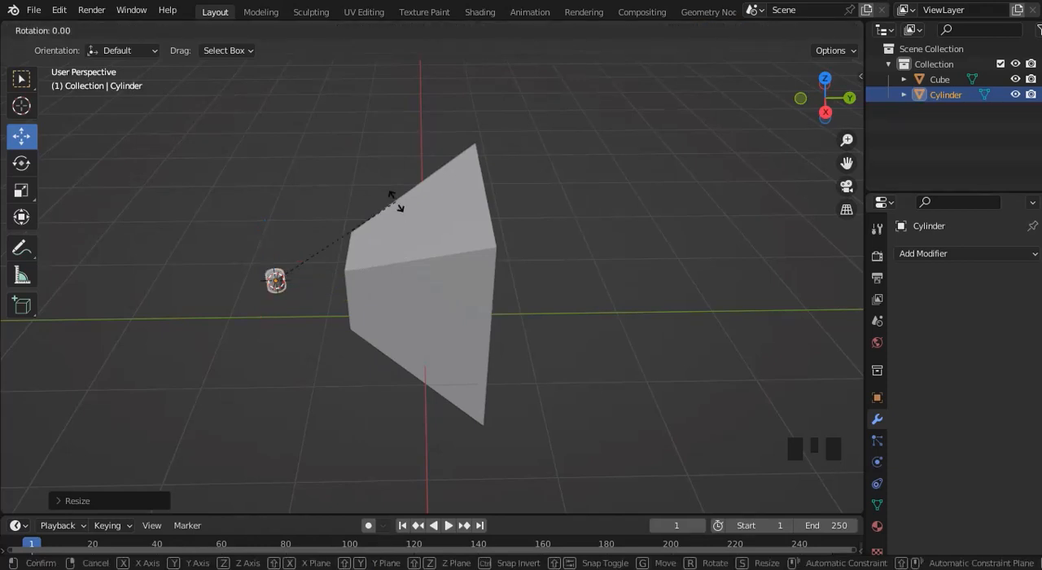
key("x")
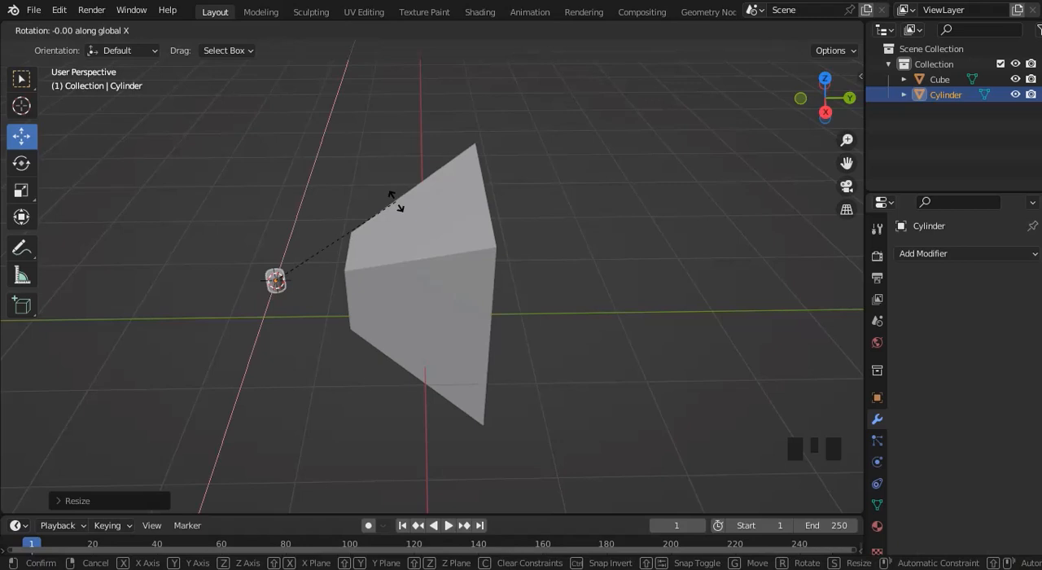
type("90")
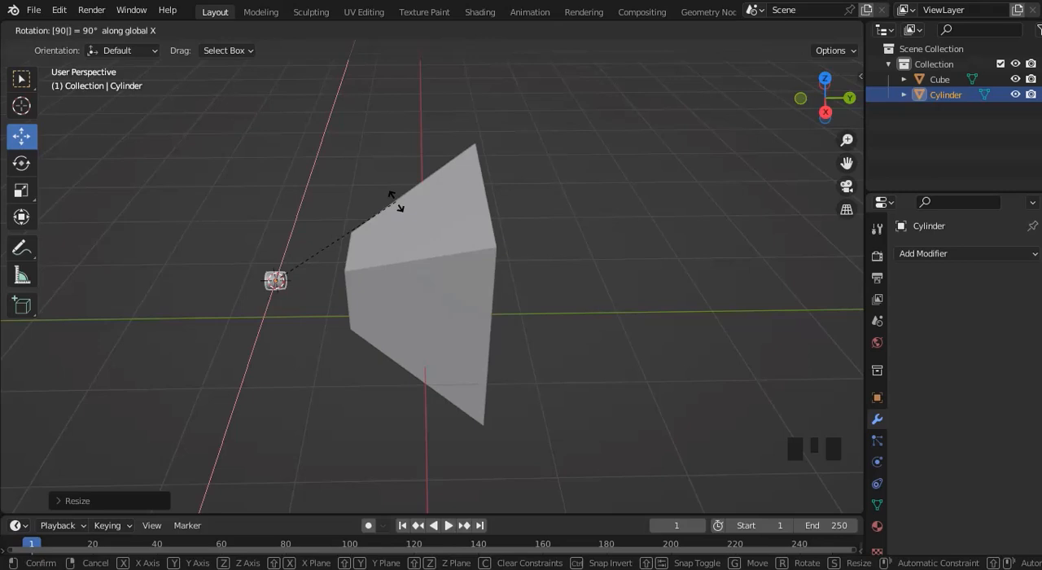
key("Return")
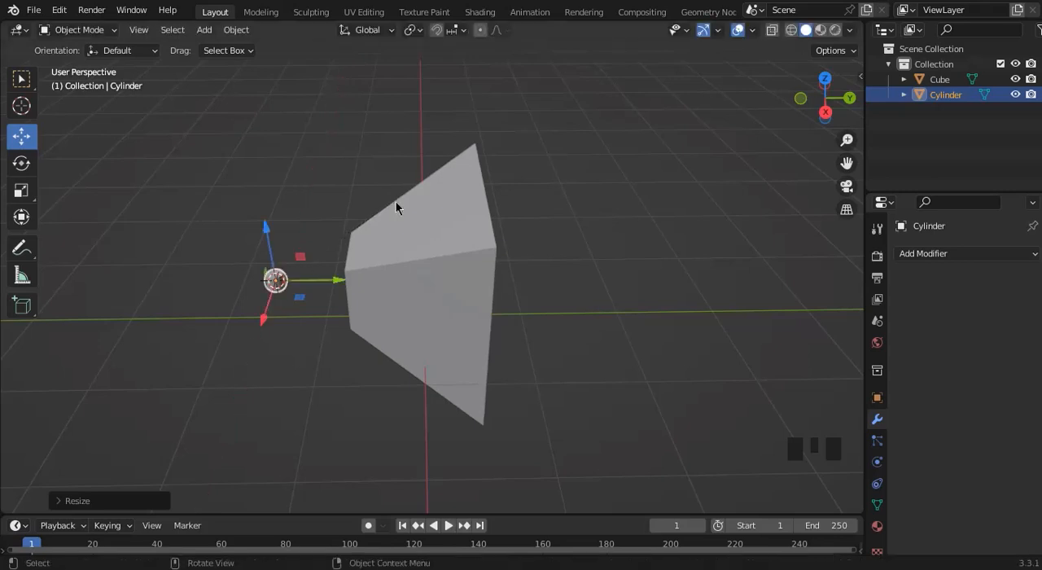
Rotate the small cylinder 90° about the global X axis so it lies along Y.
key("r")
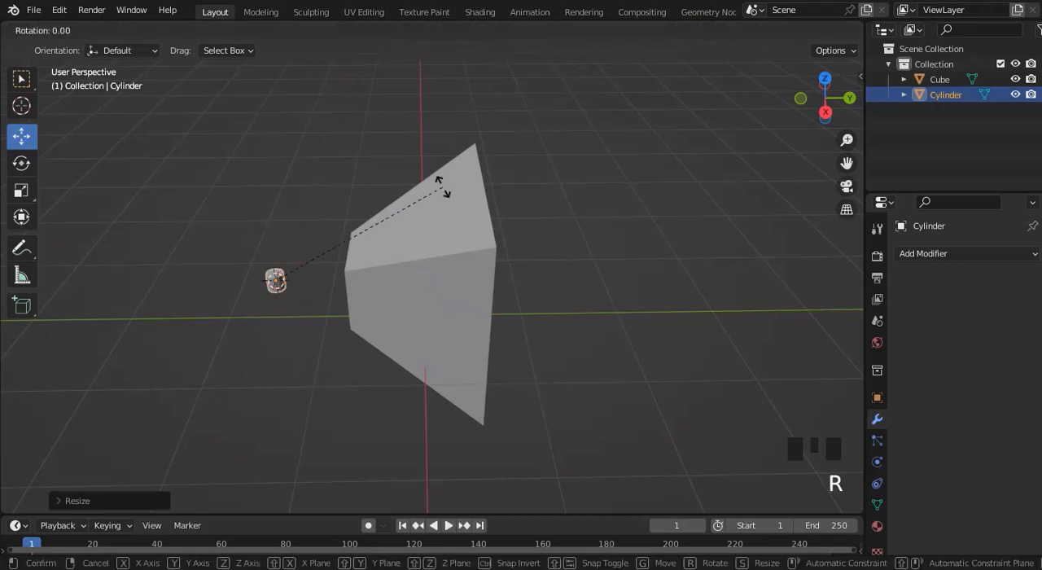
key("x")
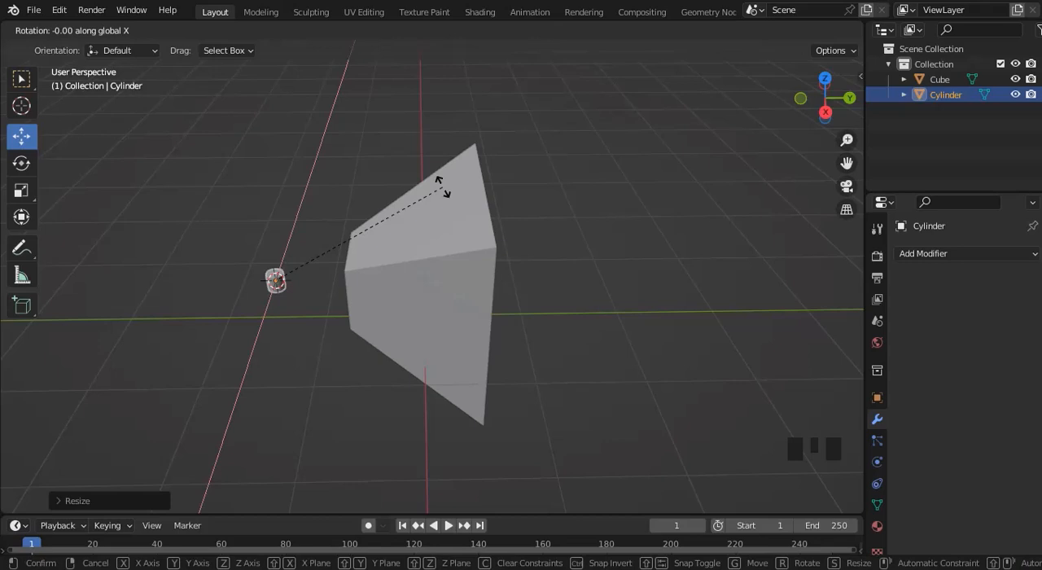
type("90")
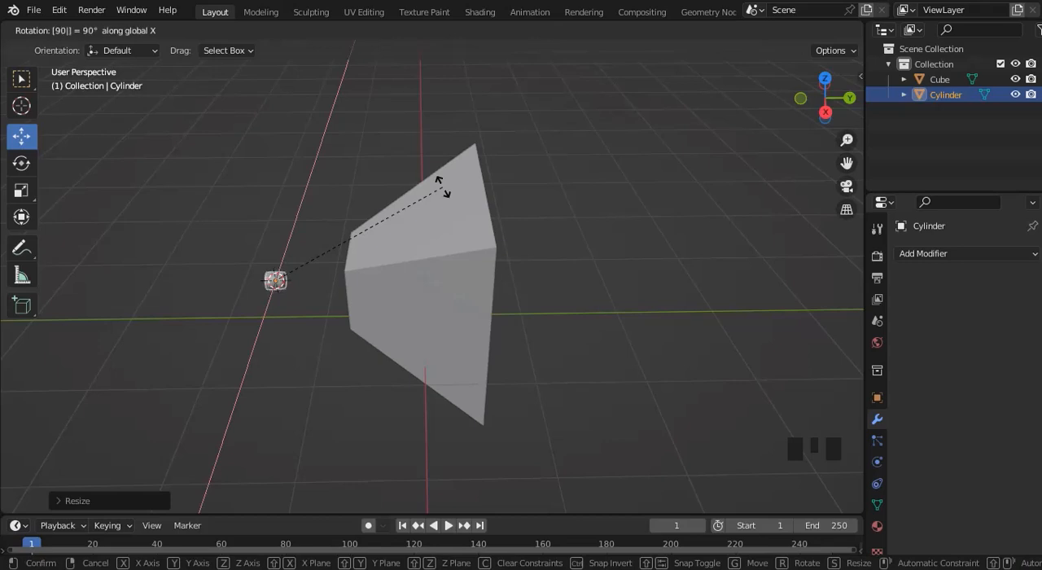
key("Return")
Move the small cylinder along +Y from the 3D cursor to just in front of the tapered cube.
left_click(337, 204)
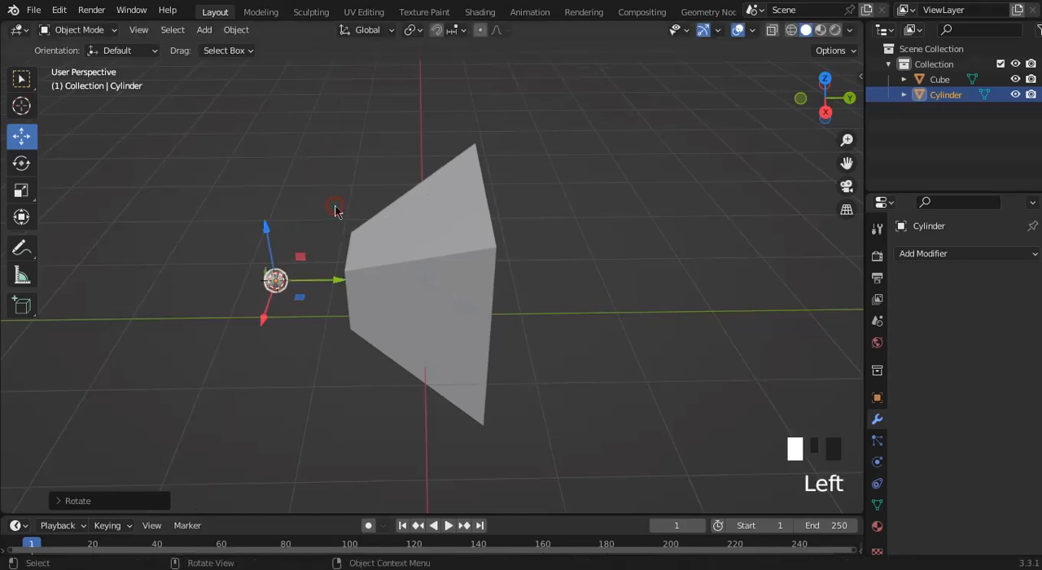
left_click(275, 280)
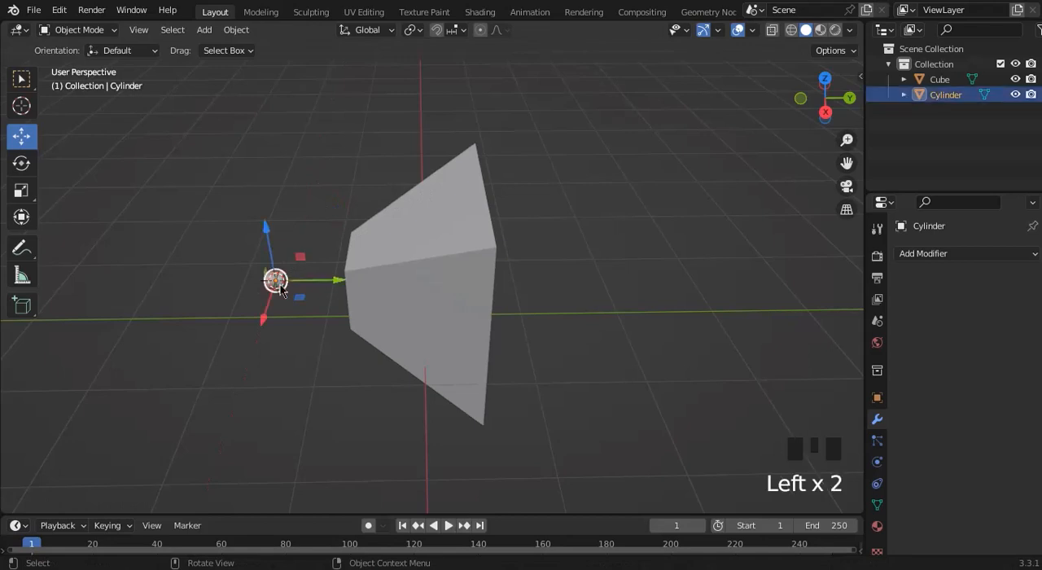
mouse_move(834, 123)
left_mouse_down()
mouse_move(890, 122)
mouse_move(834, 122)
left_mouse_up()
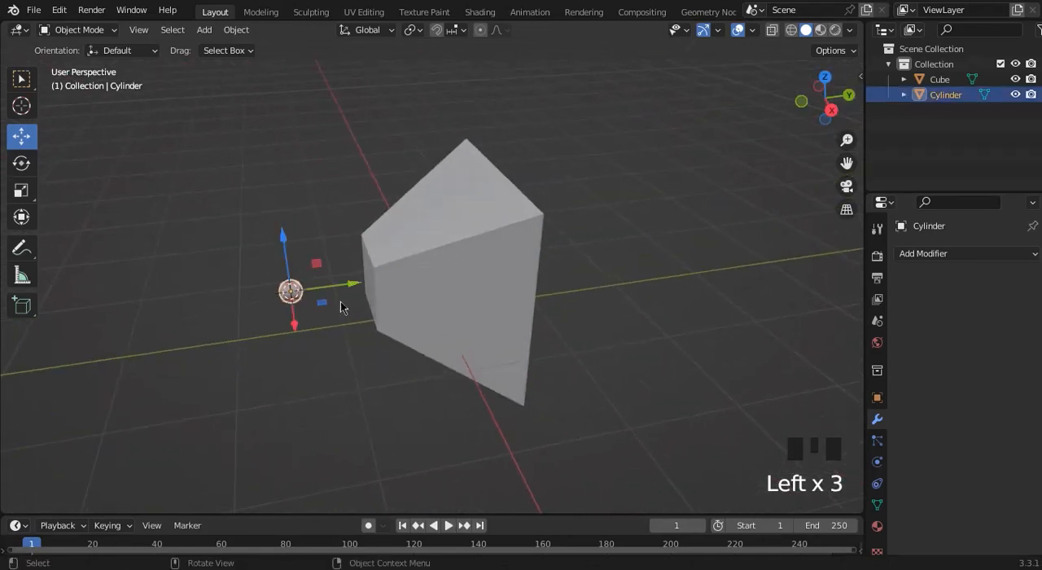
left_click_drag(352, 285, 394, 291)
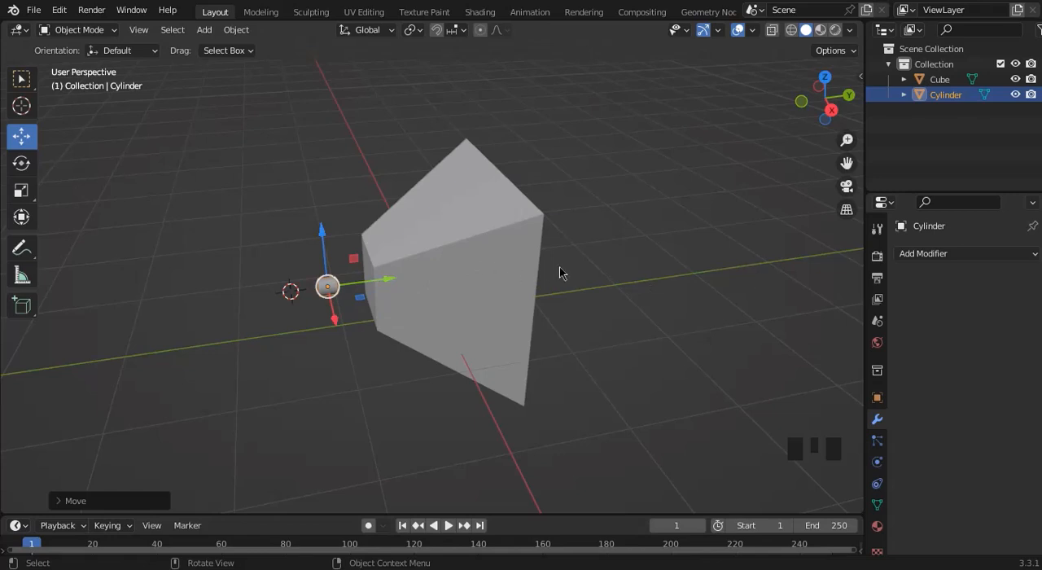
Try stretching the cylinder along global Y in Object Mode and moving it through the tapered cube, and undo both changes.
key("s")
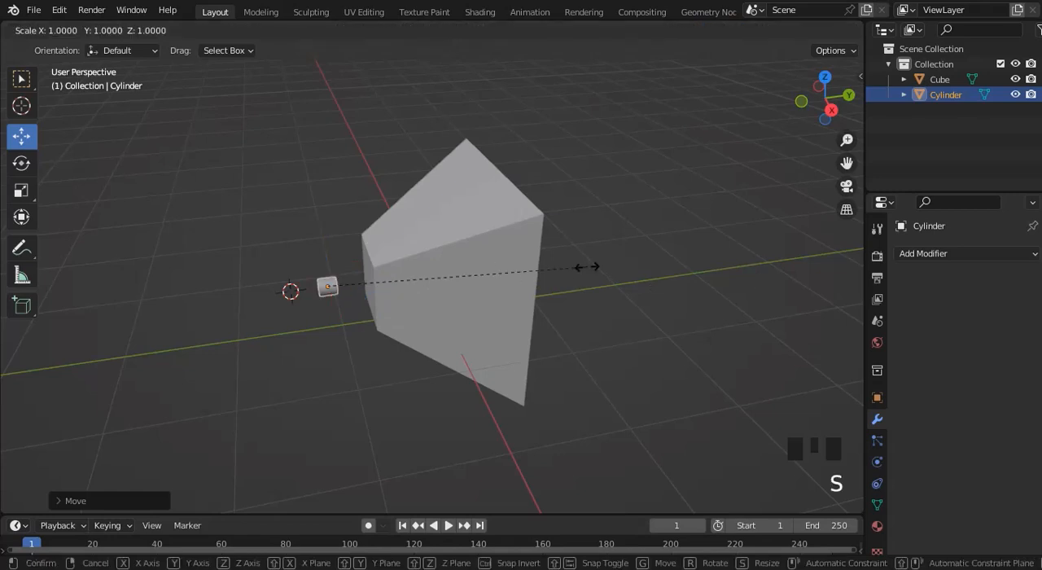
key("y")
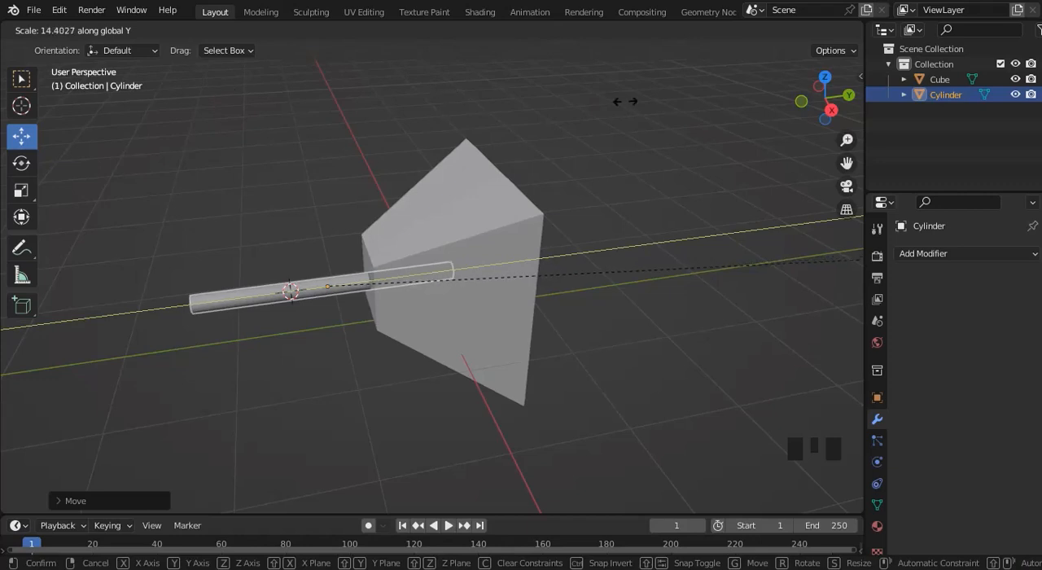
left_click(6, 102)
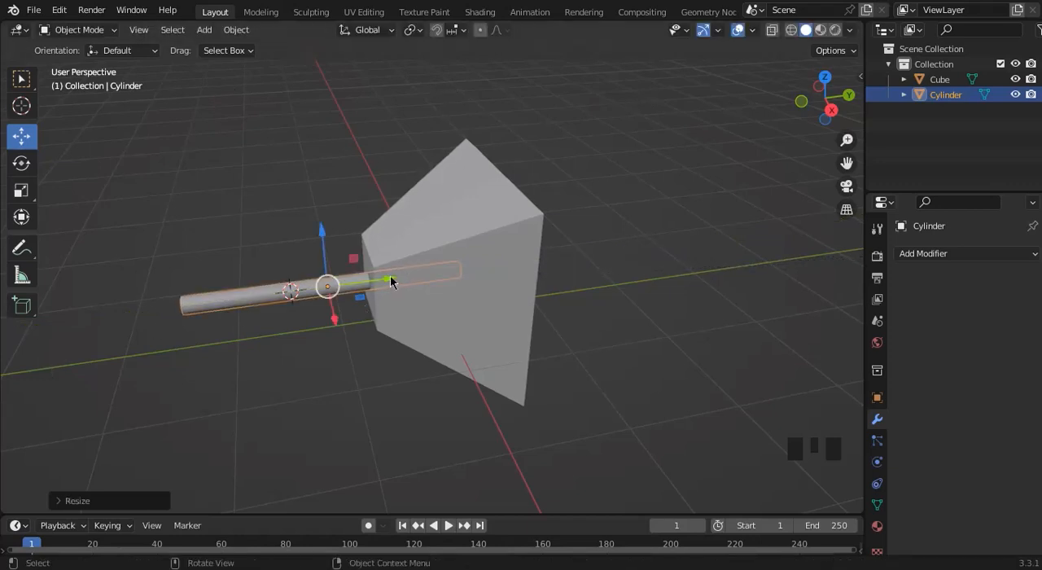
left_click_drag(391, 282, 518, 282)
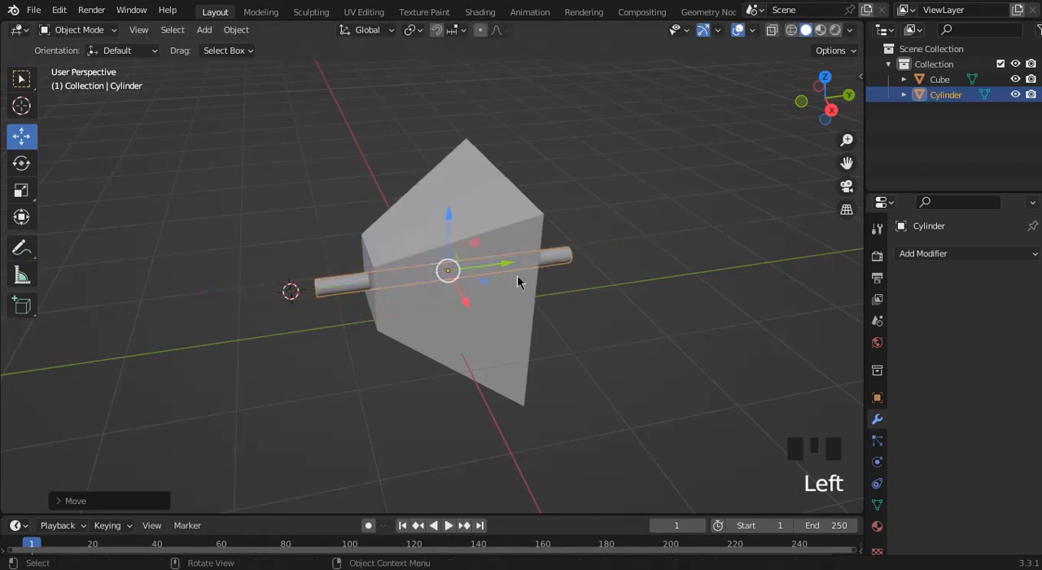
key("ctrl+z")
key("ctrl+z")
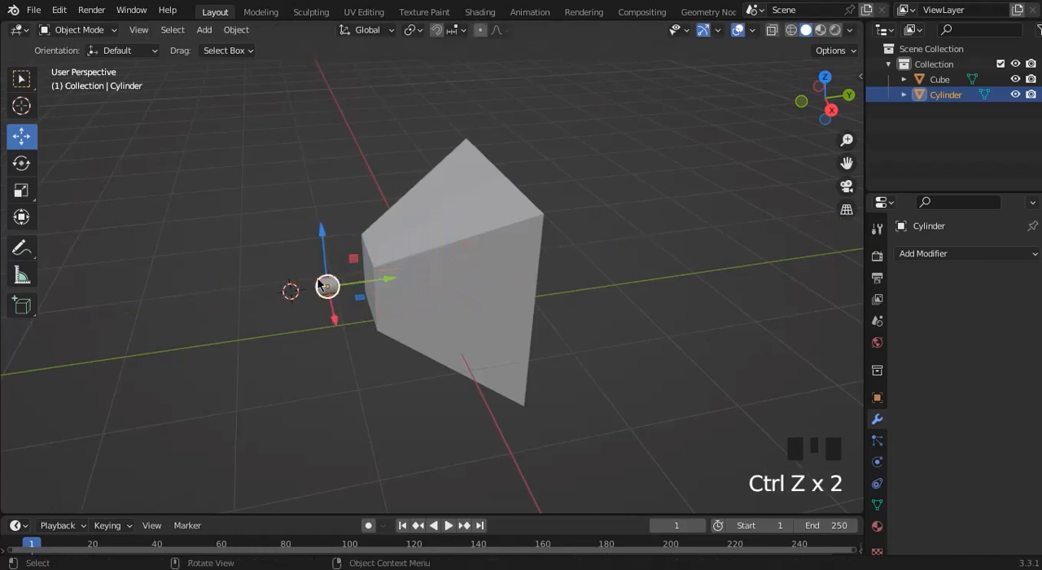
In Edit Mode, move the cylinder's end face nearest the cube along +Y past the cube's far side, and return to Object Mode.
key("Tab")
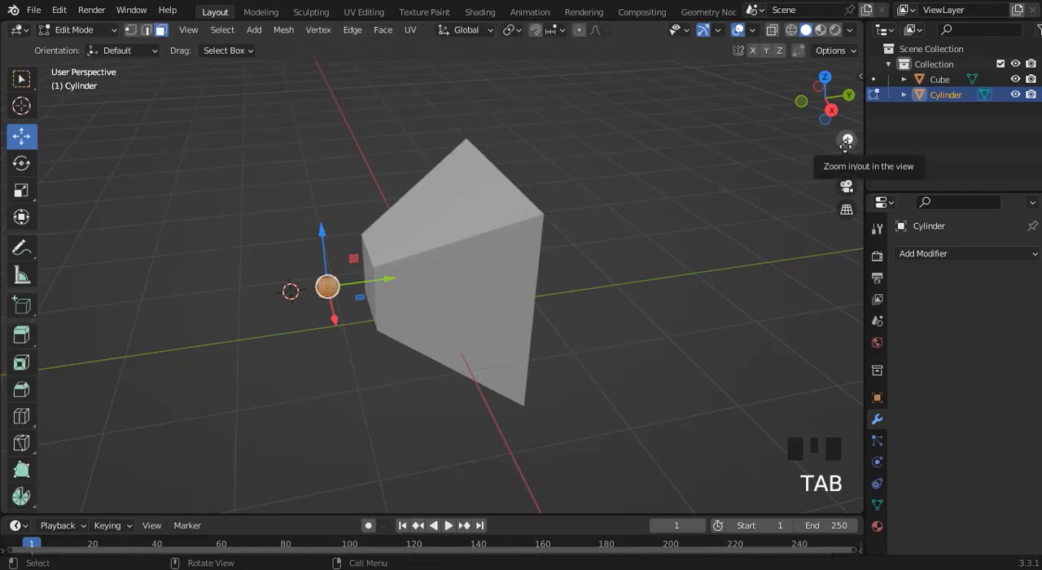
left_click_drag(847, 140, 847, 106)
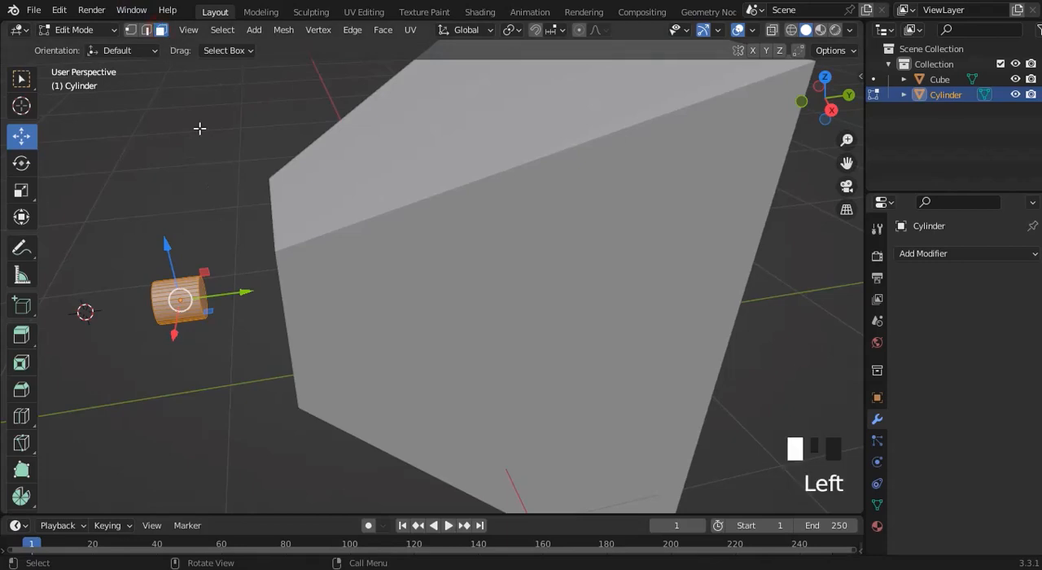
left_click(235, 289)
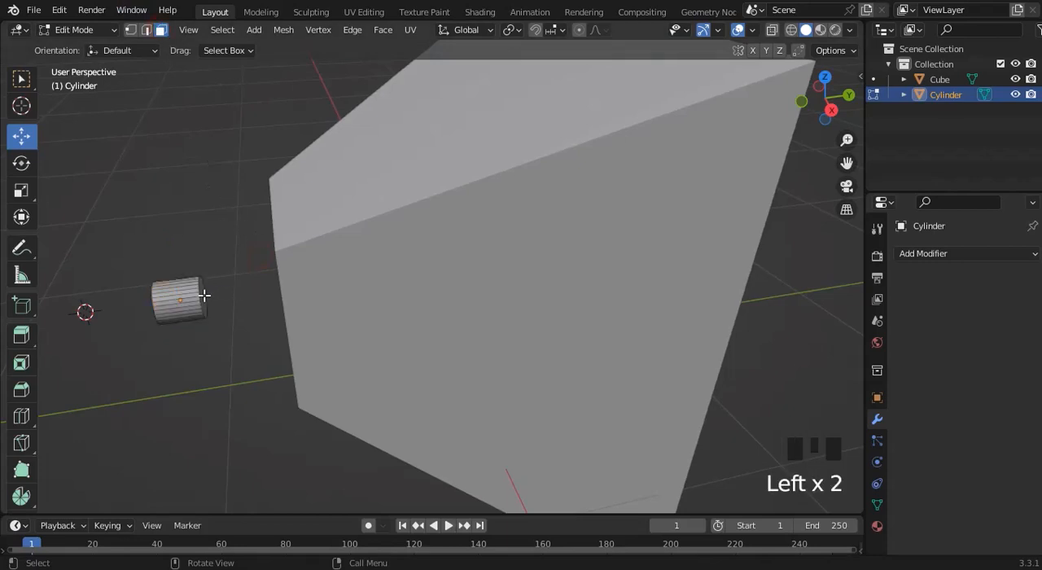
left_click(205, 296)
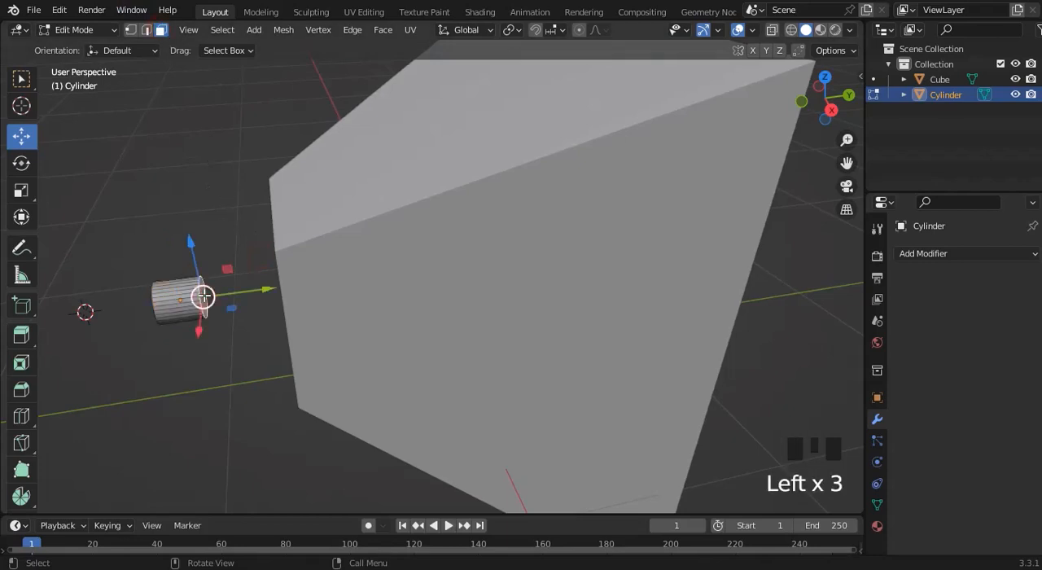
left_click(829, 114)
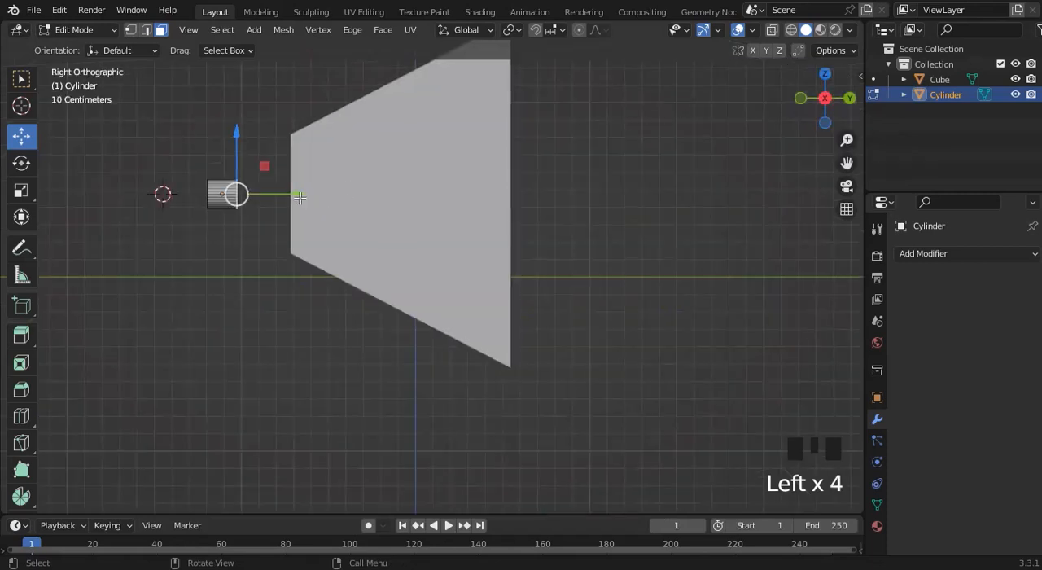
left_click_drag(300, 197, 687, 194)
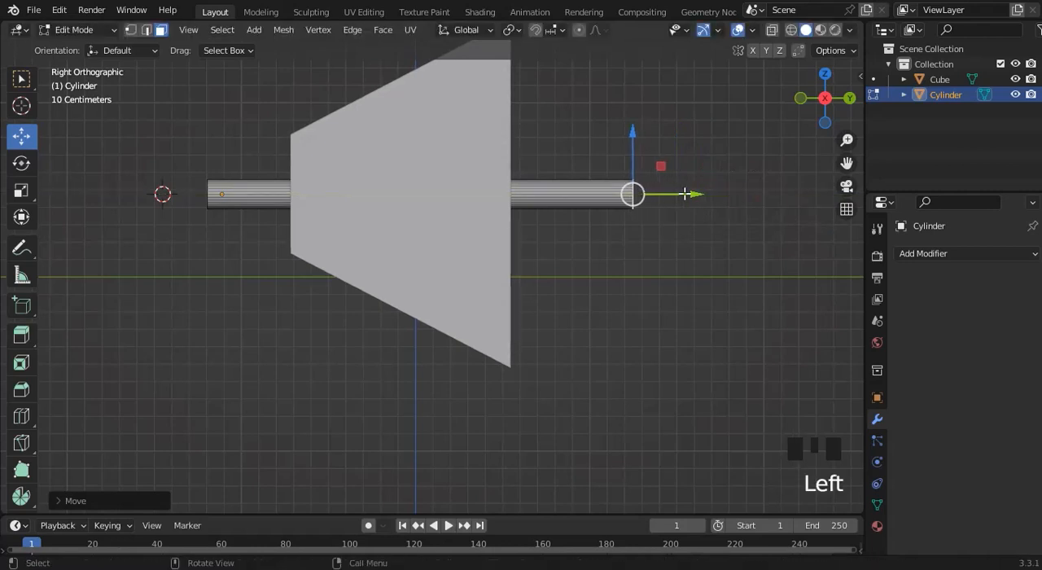
key("Tab")
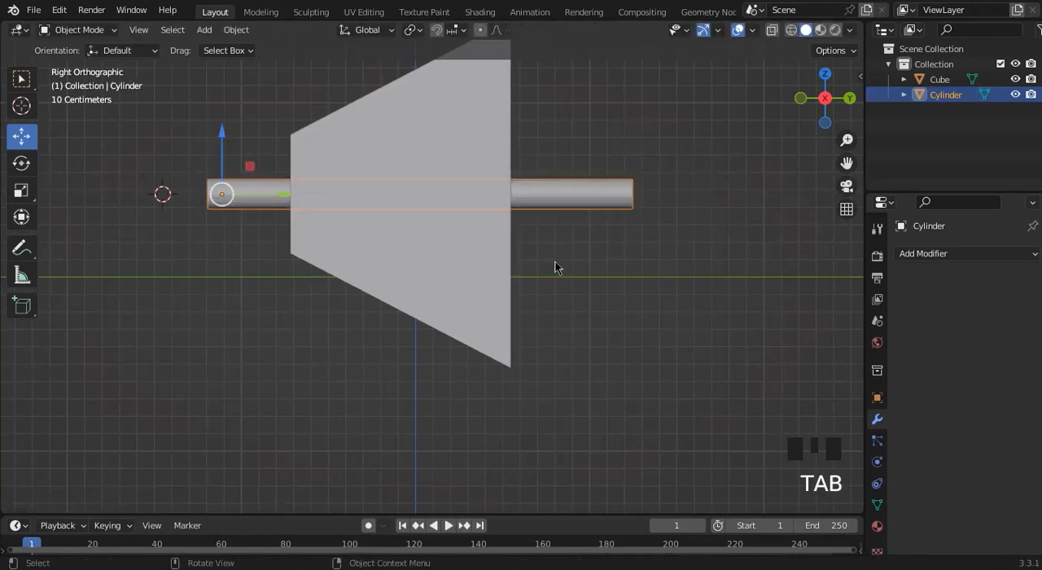
Apply Shade Smooth to the elongated cylinder.
left_click(603, 198)
right_click(603, 198)
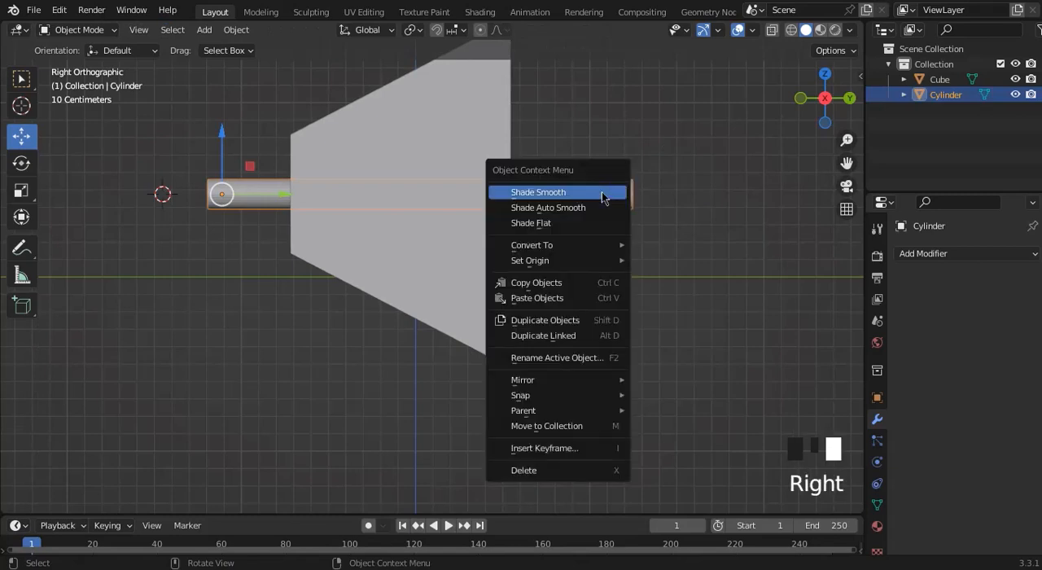
right_click(603, 196)
left_click(603, 198)
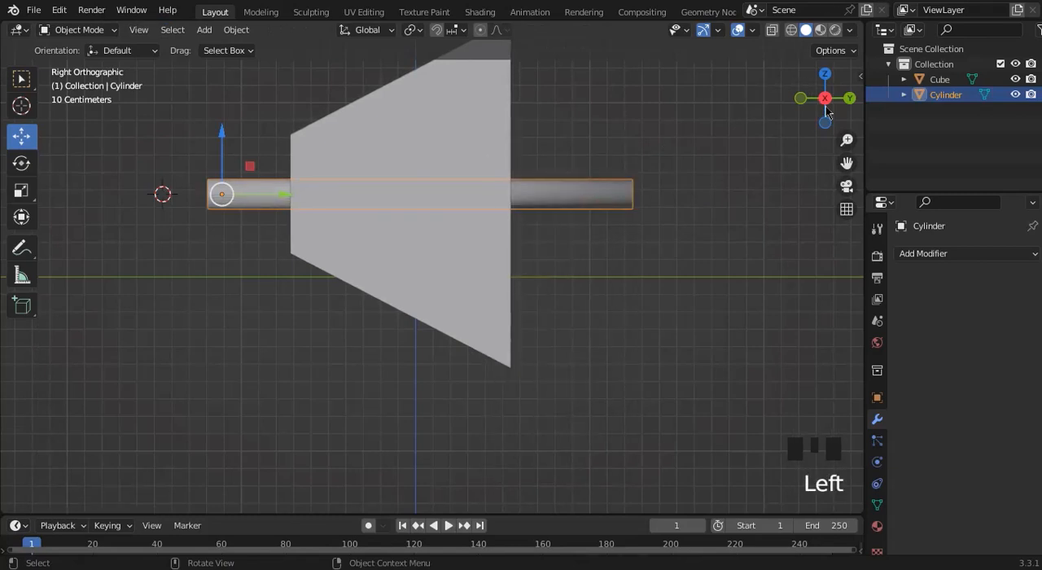
Add a Boolean modifier in Difference mode to the tapered cube and pick the cylinder as its operand object.
left_click_drag(828, 112, 771, 96)
left_click(535, 128)
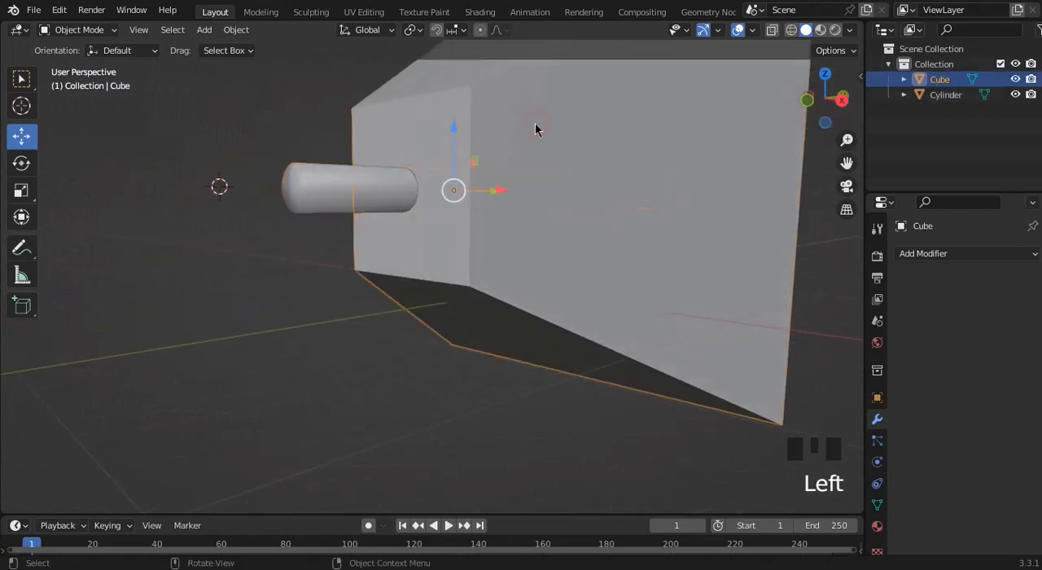
left_click(636, 126)
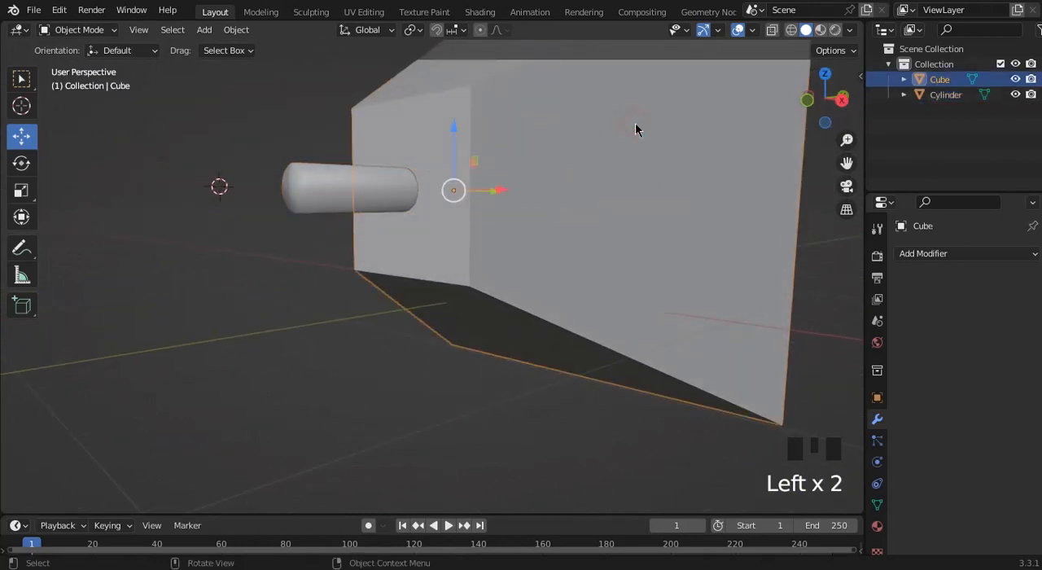
left_click(878, 422)
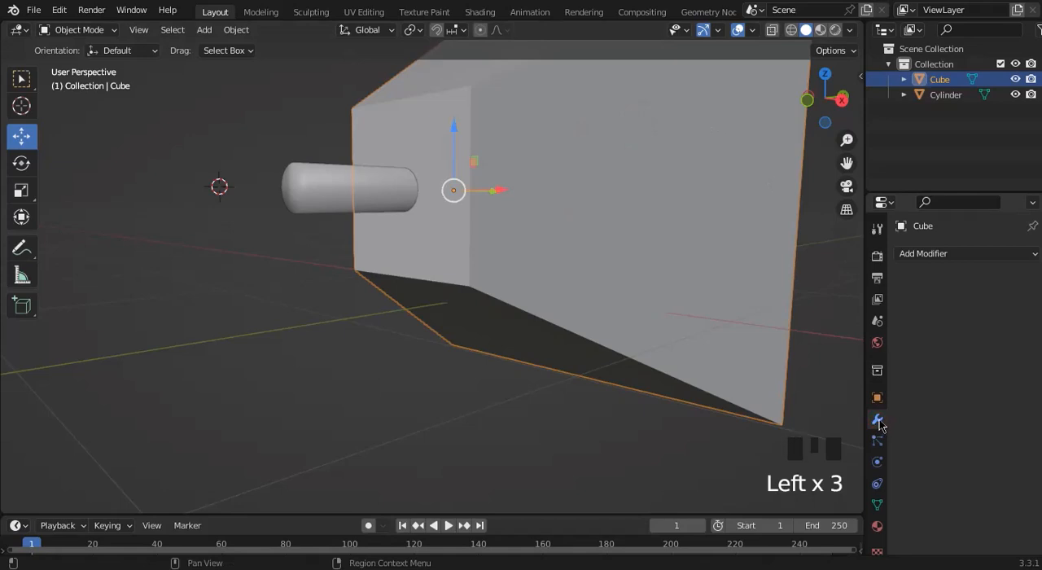
left_click(925, 257)
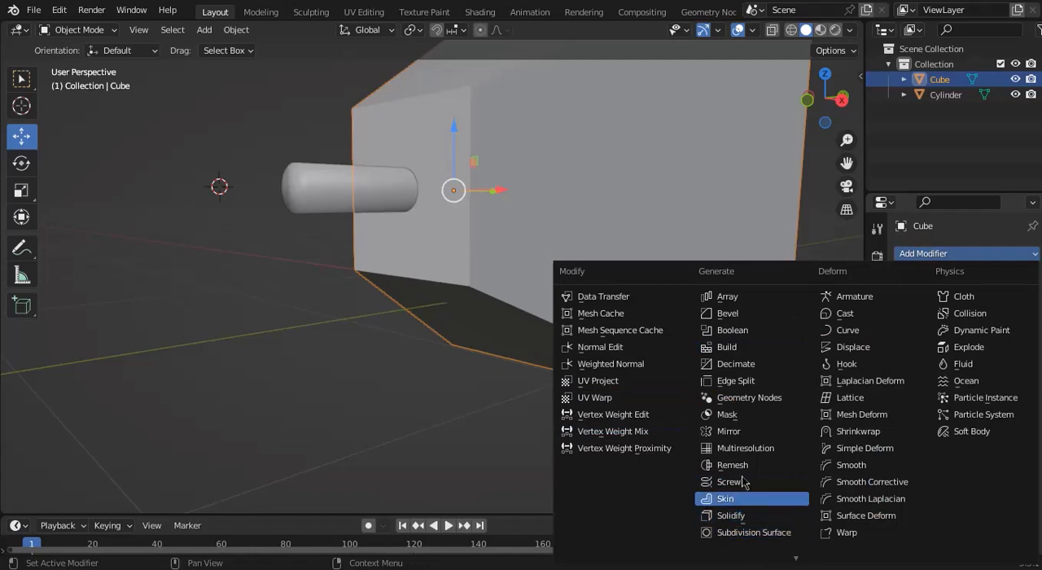
left_click(725, 330)
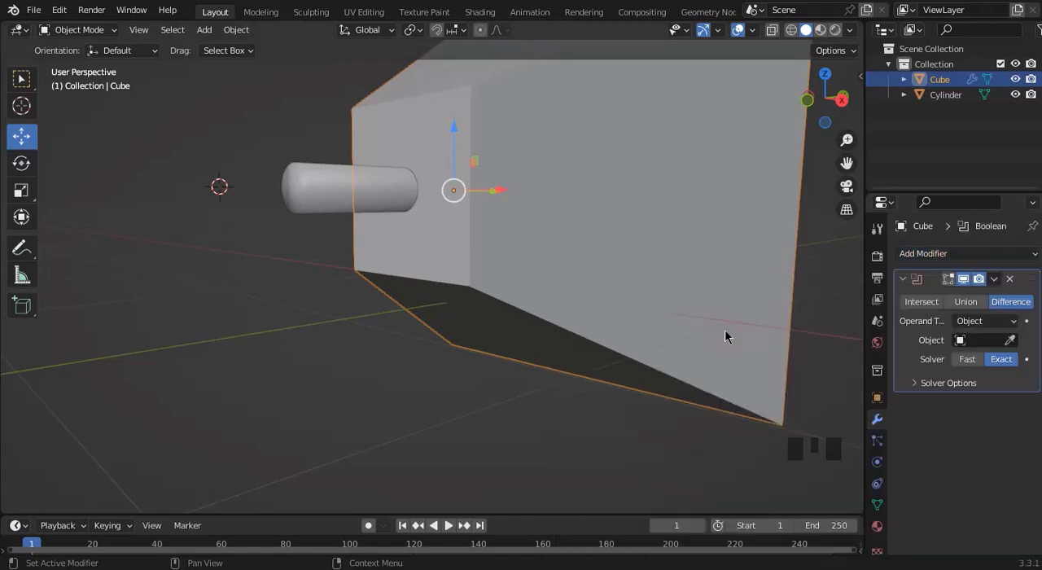
left_click(1010, 341)
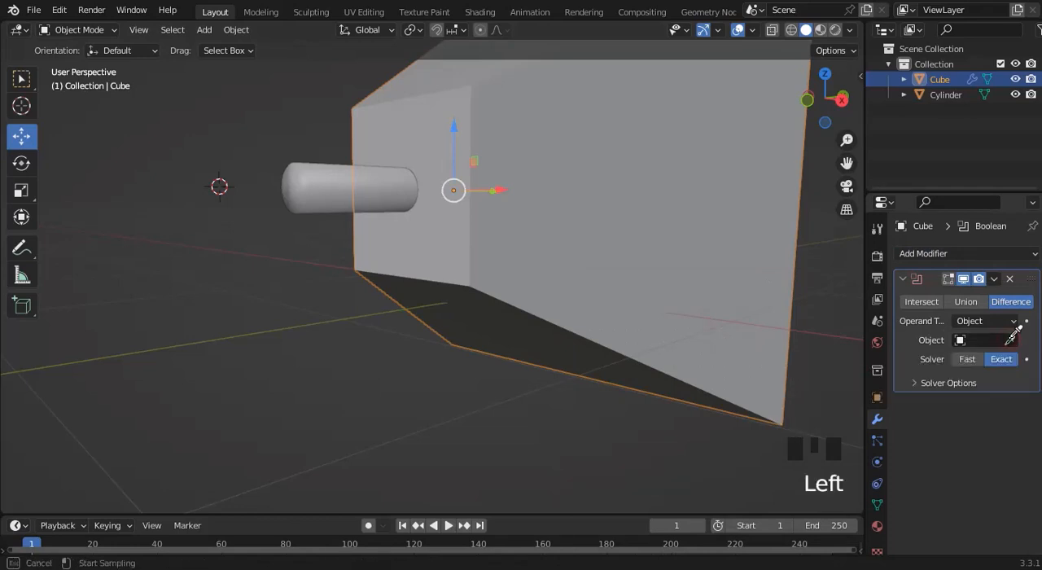
left_click(320, 181)
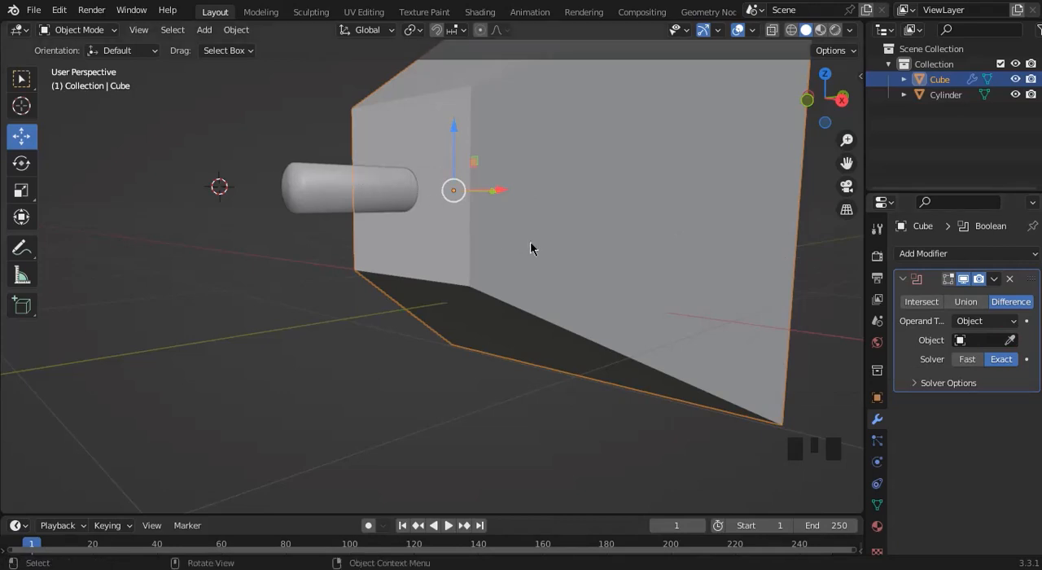
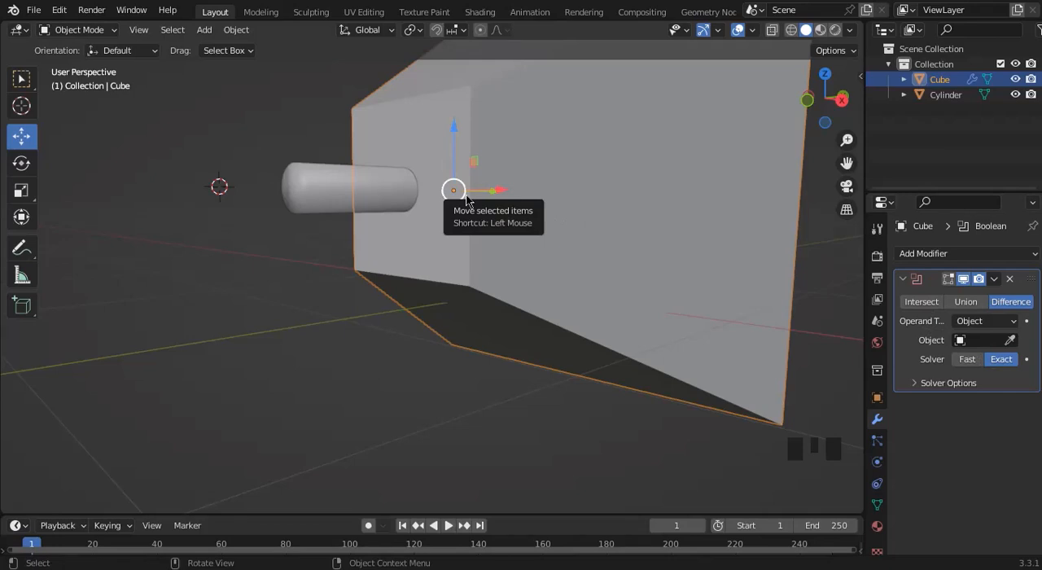
left_click(332, 169)
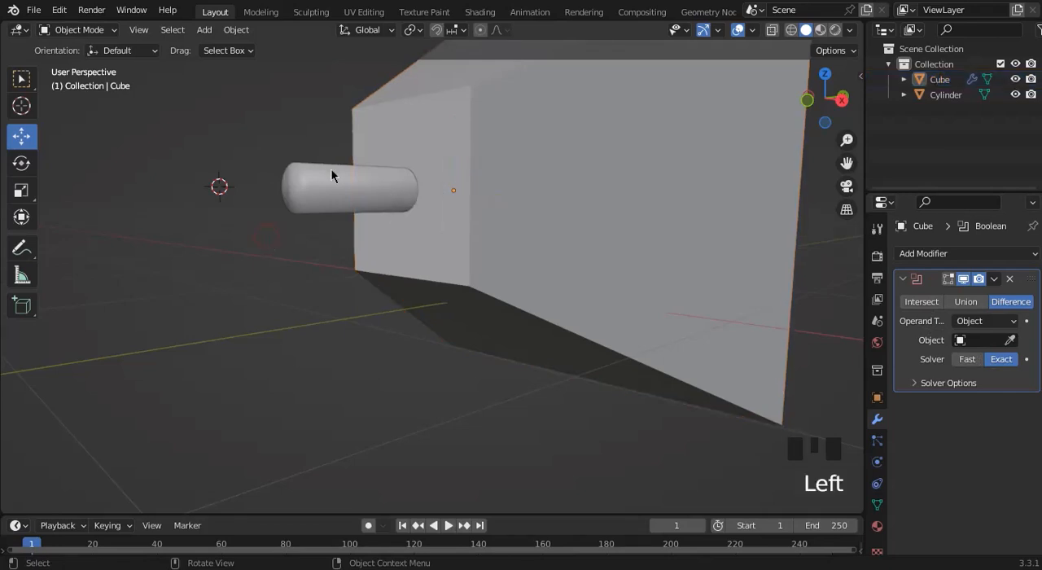
left_click(323, 185)
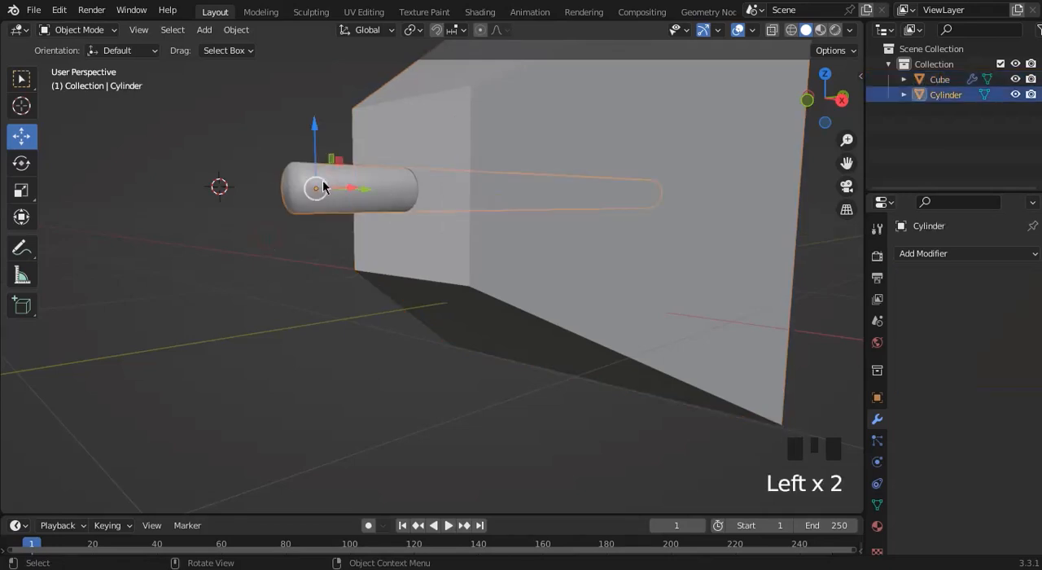
triple_click(600, 268)
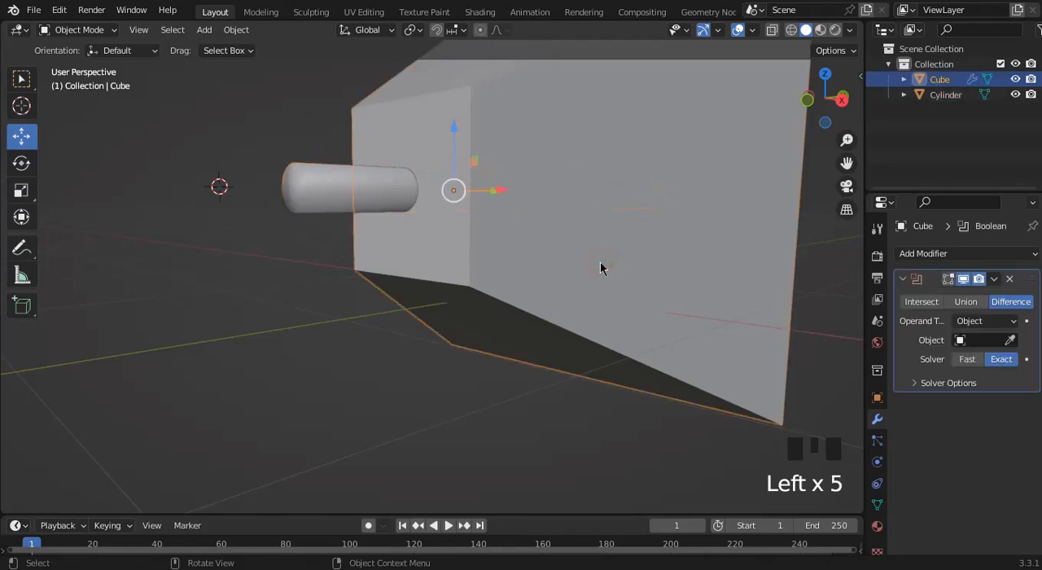
left_click(334, 183)
left_click(555, 284)
triple_click(494, 273)
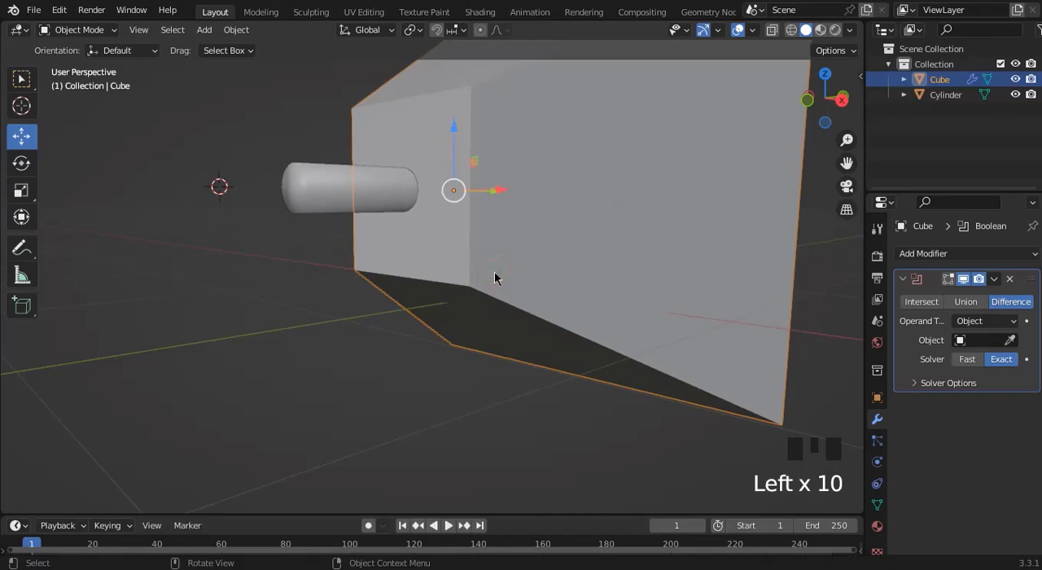
left_click(312, 189)
Select the tapered cube and sample the cylinder as the operand object of its Difference Boolean modifier.
left_click(572, 279)
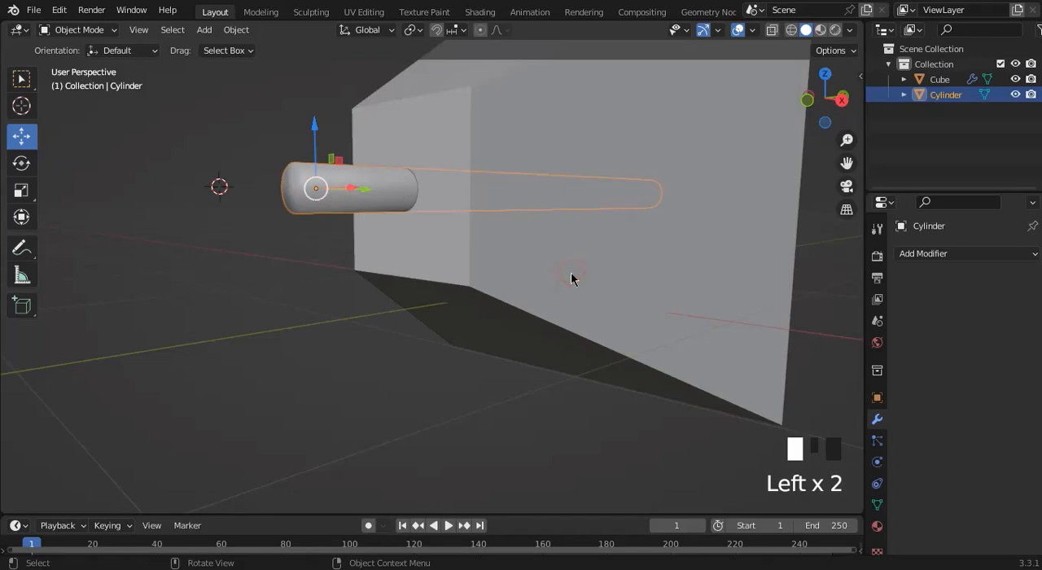
left_click(1011, 342)
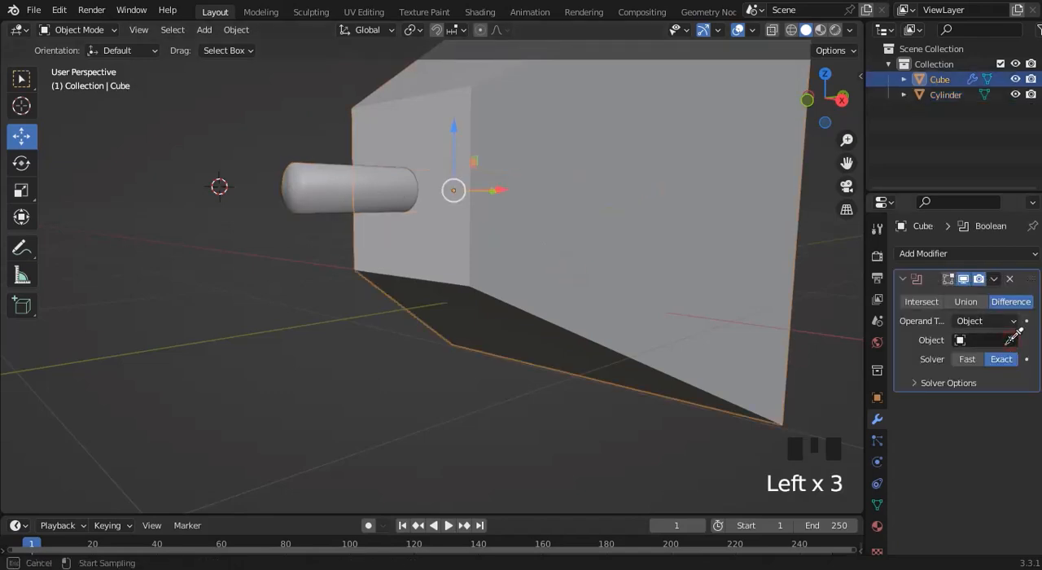
left_click(308, 190)
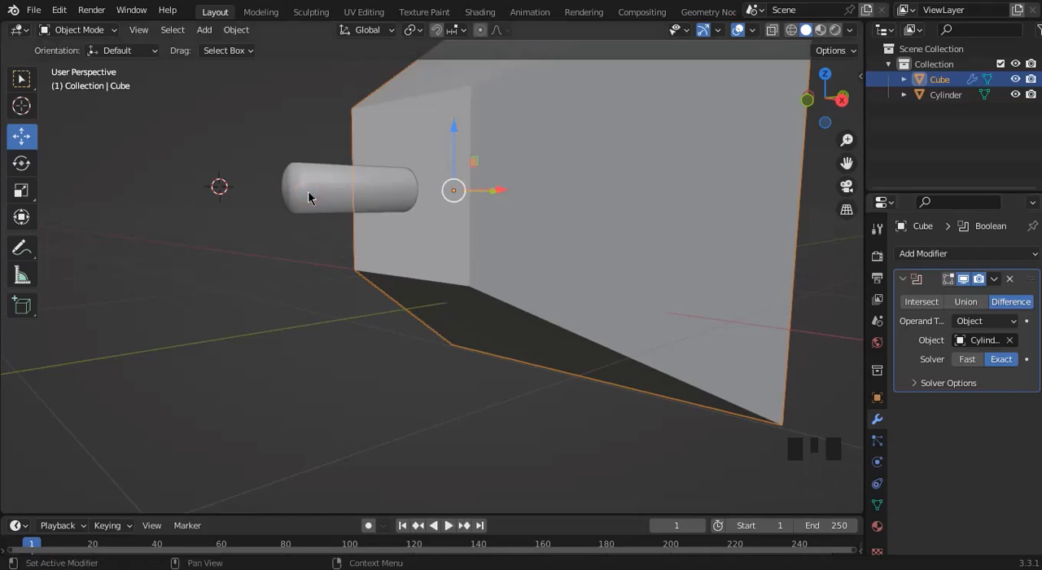
left_click(354, 268)
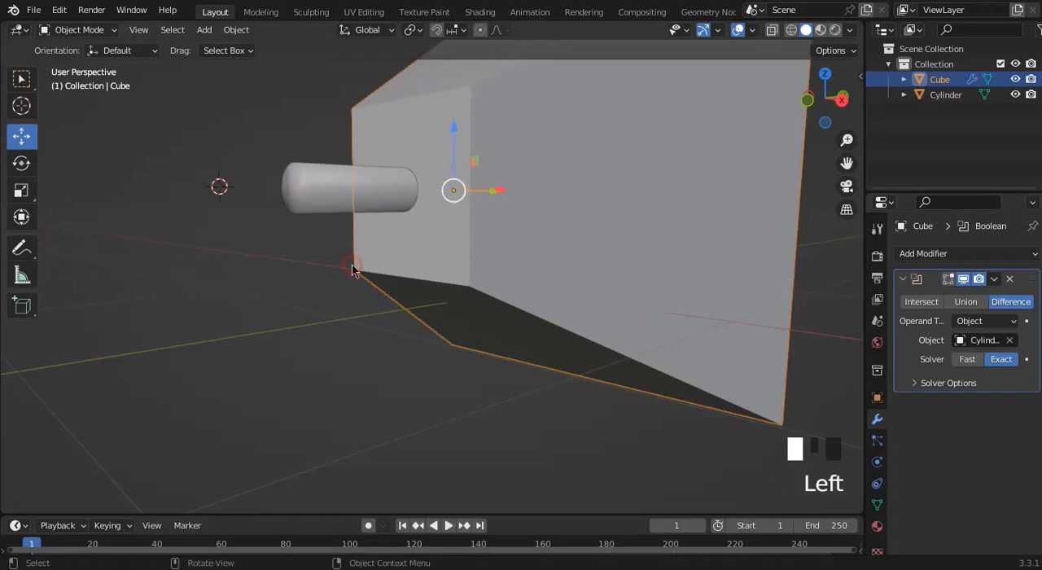
Hide the cylinder in the viewport and inspect the hole cut through the tapered cube.
mouse_move(808, 101)
left_mouse_down()
mouse_move(688, 129)
mouse_move(802, 99)
mouse_move(737, 118)
mouse_move(688, 101)
mouse_move(824, 129)
mouse_move(800, 108)
left_mouse_up()
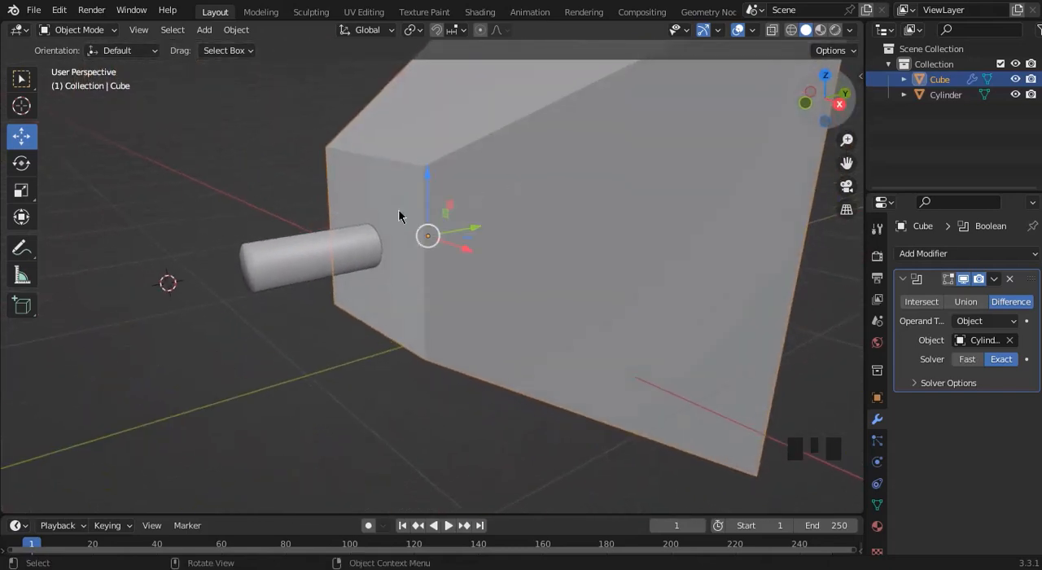
left_click(279, 262)
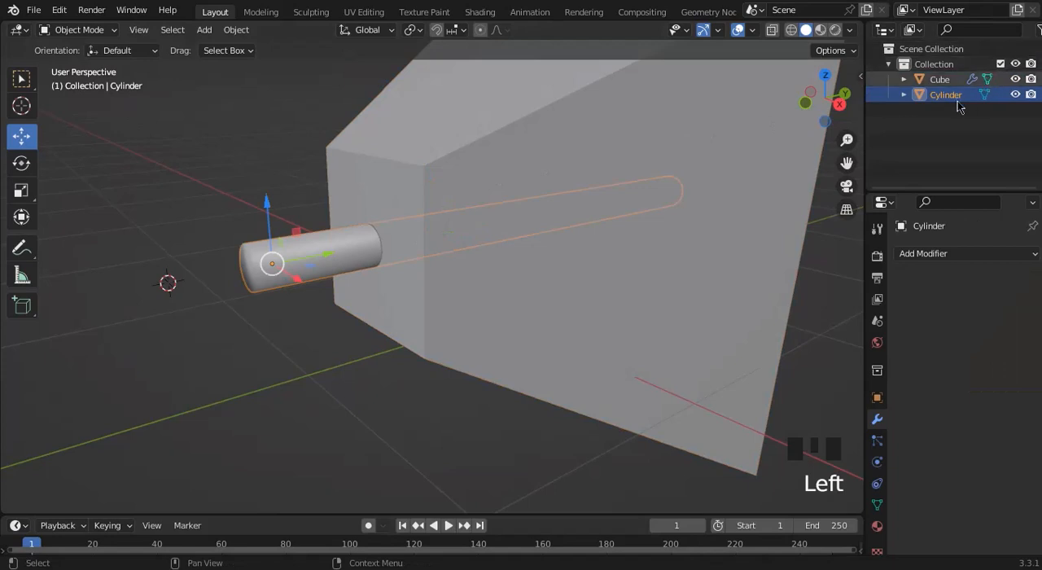
left_click(1015, 95)
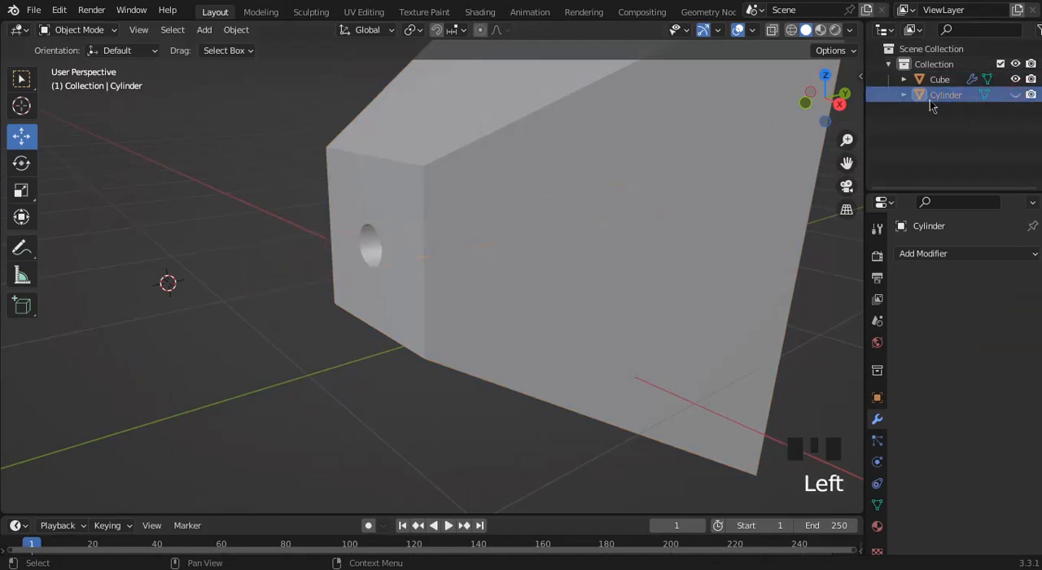
left_click_drag(818, 103, 944, 141)
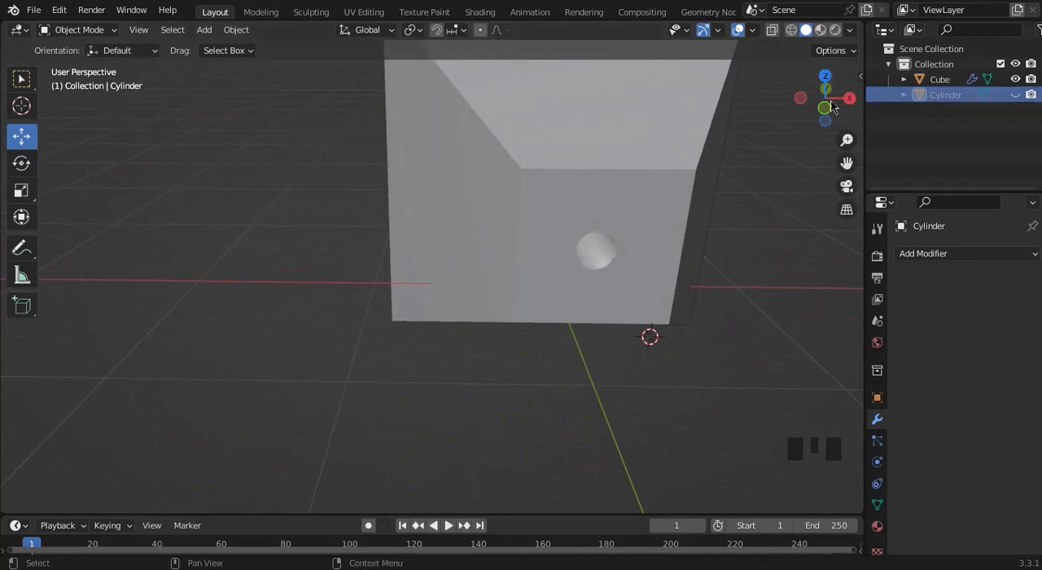
left_click_drag(830, 104, 625, 217)
Delete the tapered cube and the hidden cylinder from the scene.
left_click(624, 220)
key("Delete")
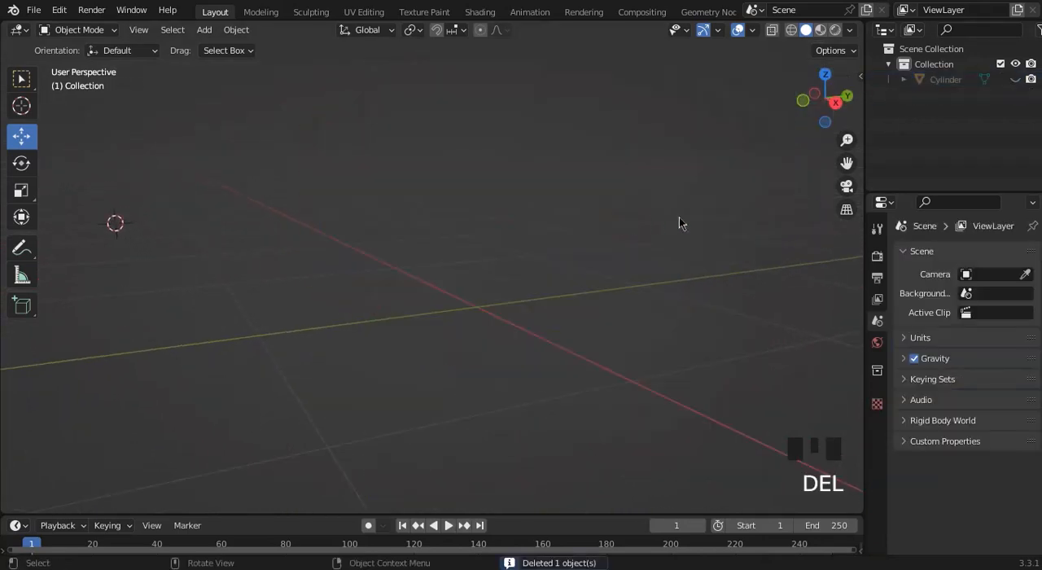
left_click(950, 80)
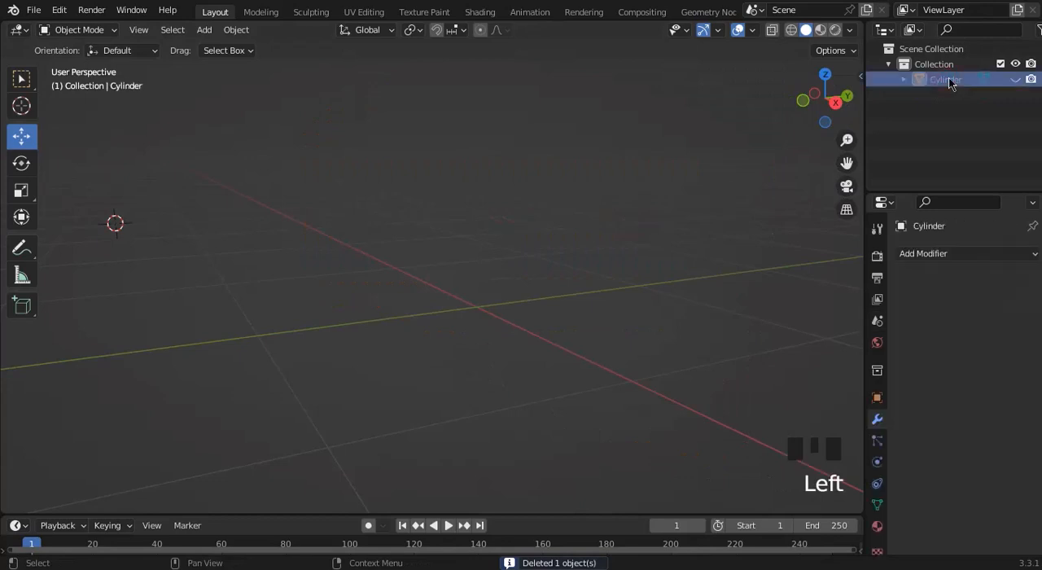
key("Delete")
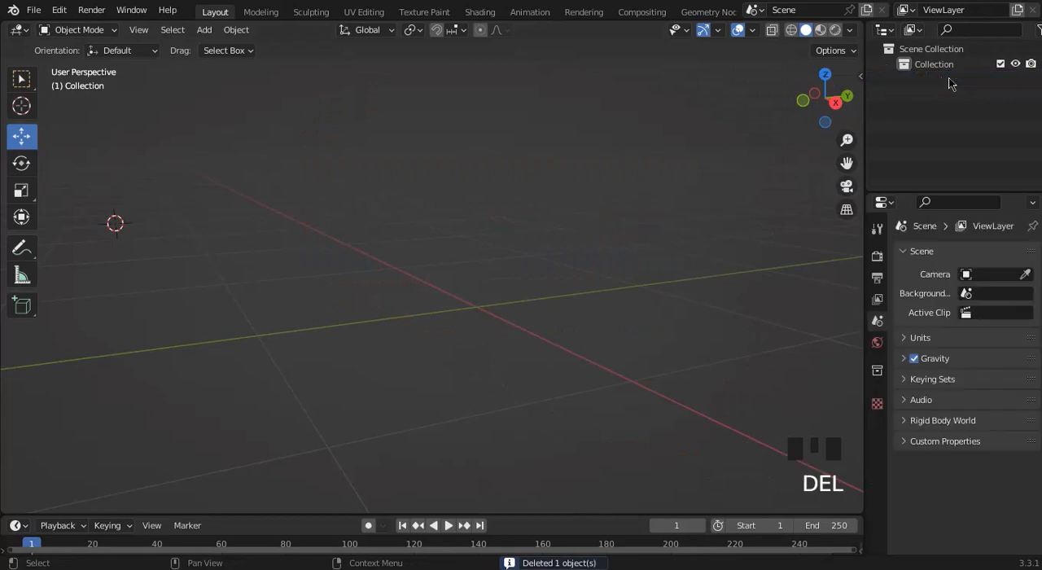
Add a UV Sphere to the empty scene.
left_click(382, 244)
key("shift+a")
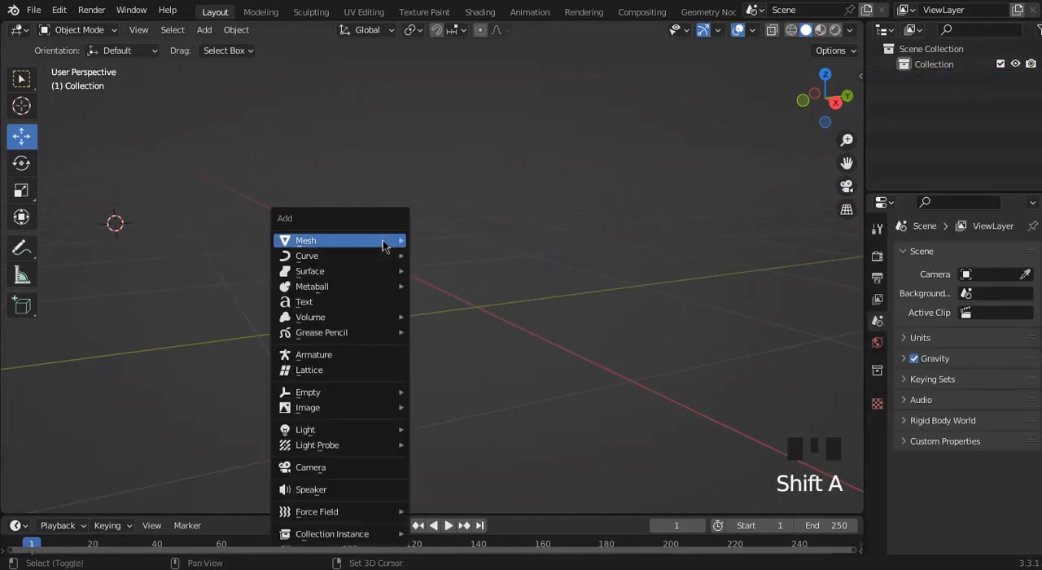
mouse_move(383, 240)
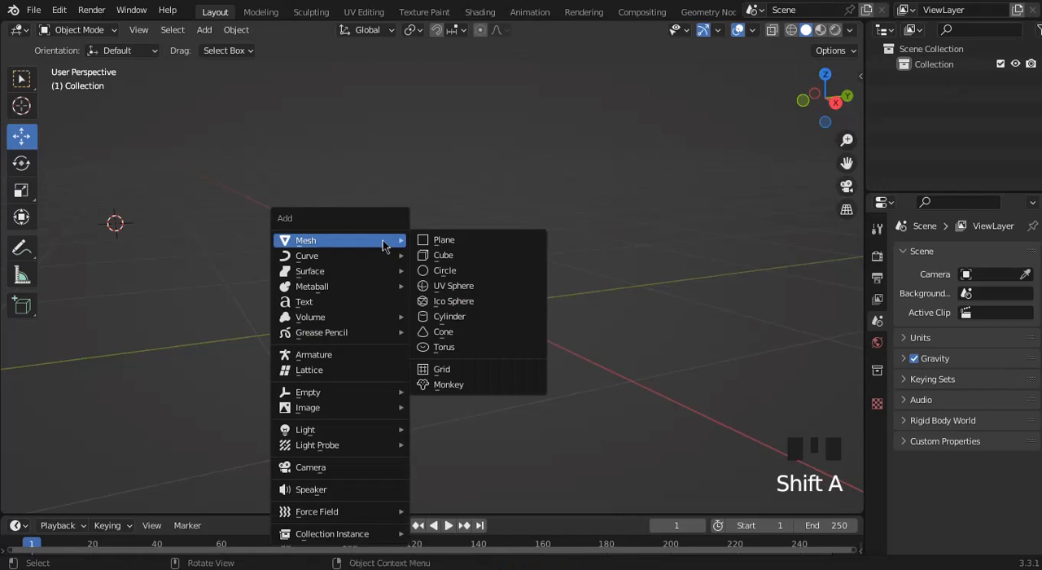
left_click(454, 286)
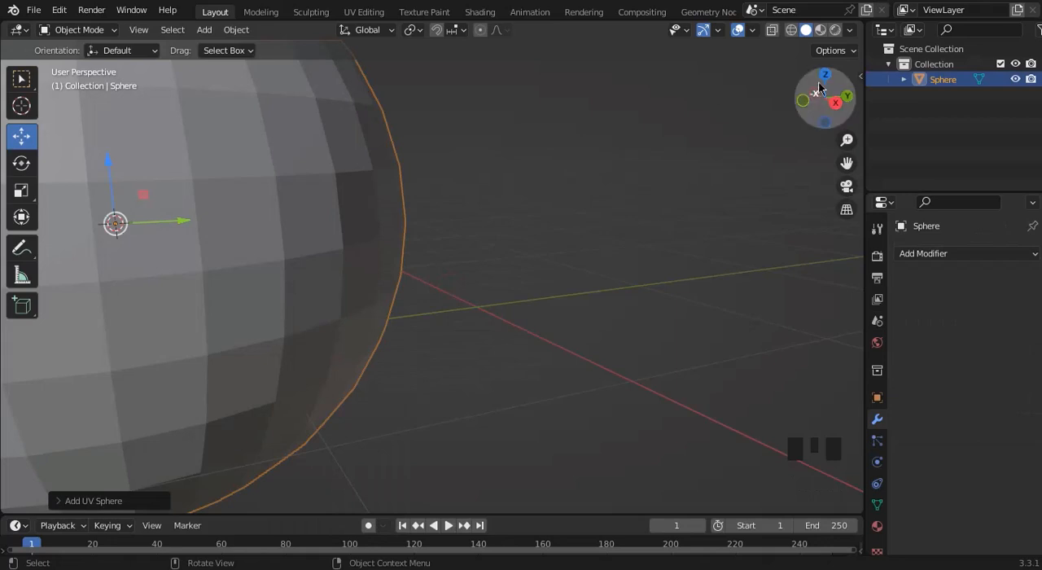
left_click_drag(847, 140, 846, 175)
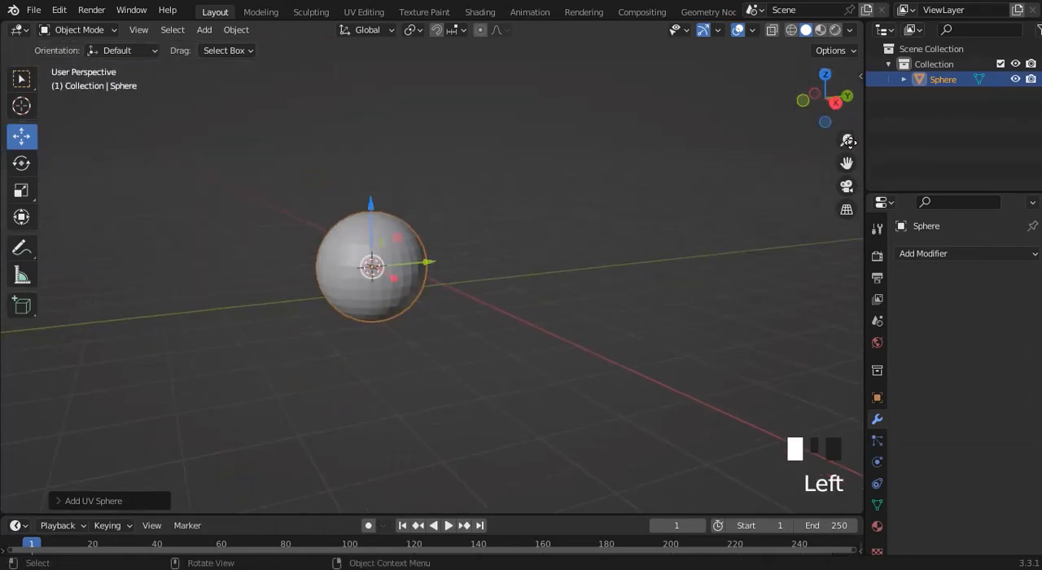
Apply Shade Smooth to the sphere and deselect it.
right_click(410, 261)
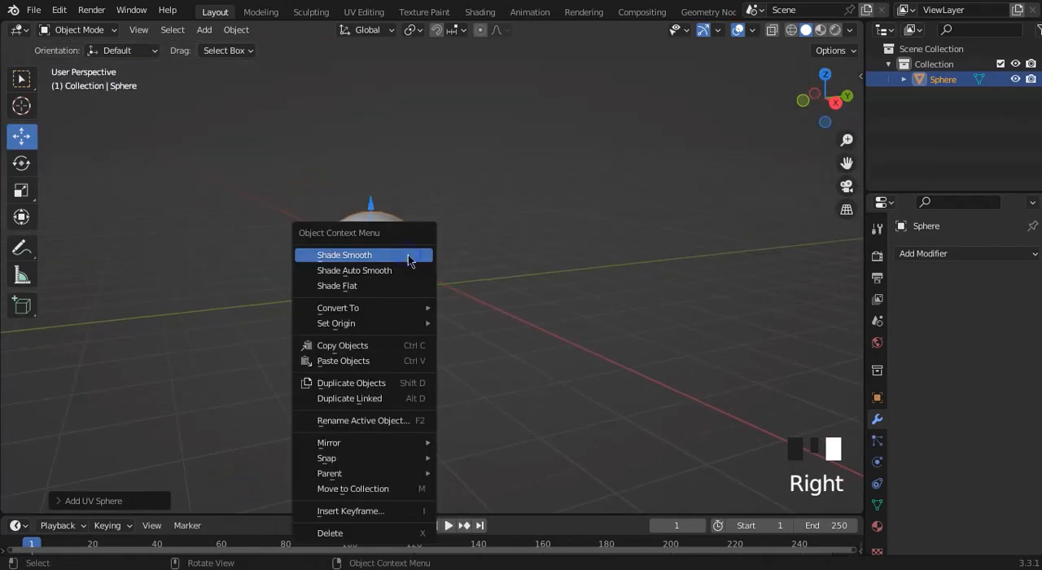
left_click(409, 256)
left_click(499, 241)
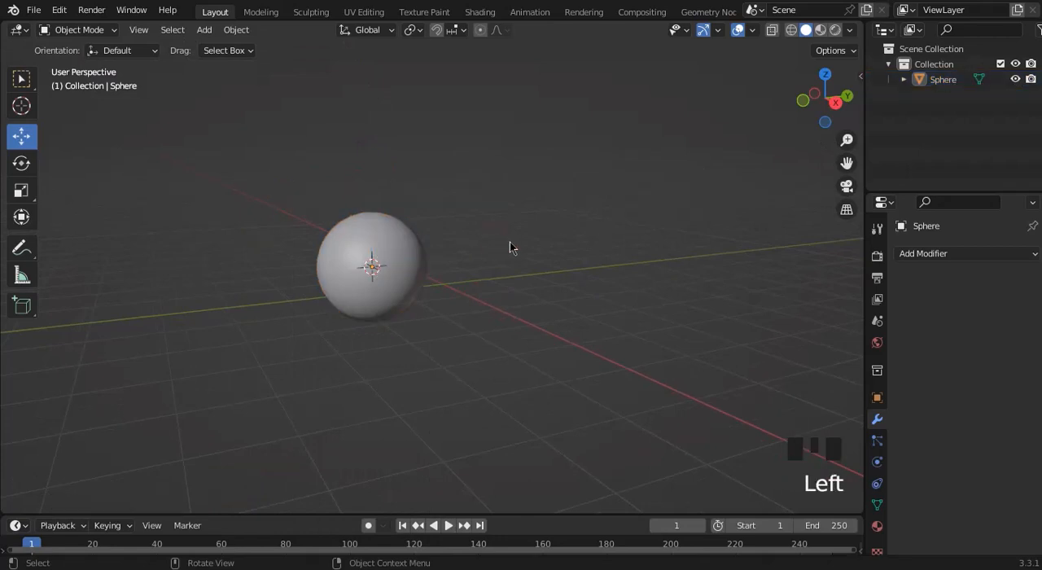
Raise the sphere slightly along Z in the right view, and move it along -X in the front view.
left_click(407, 265)
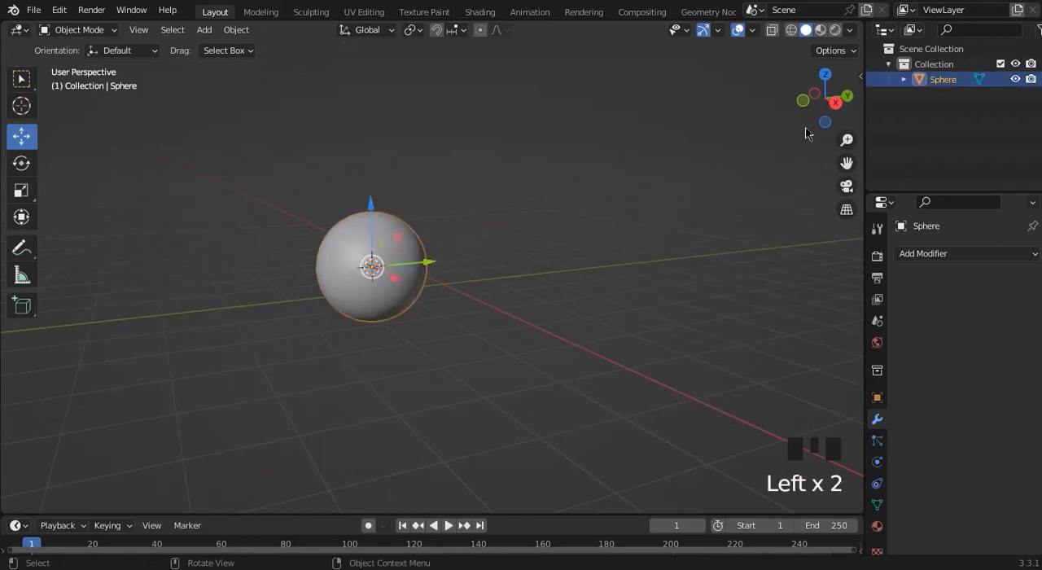
left_click(835, 103)
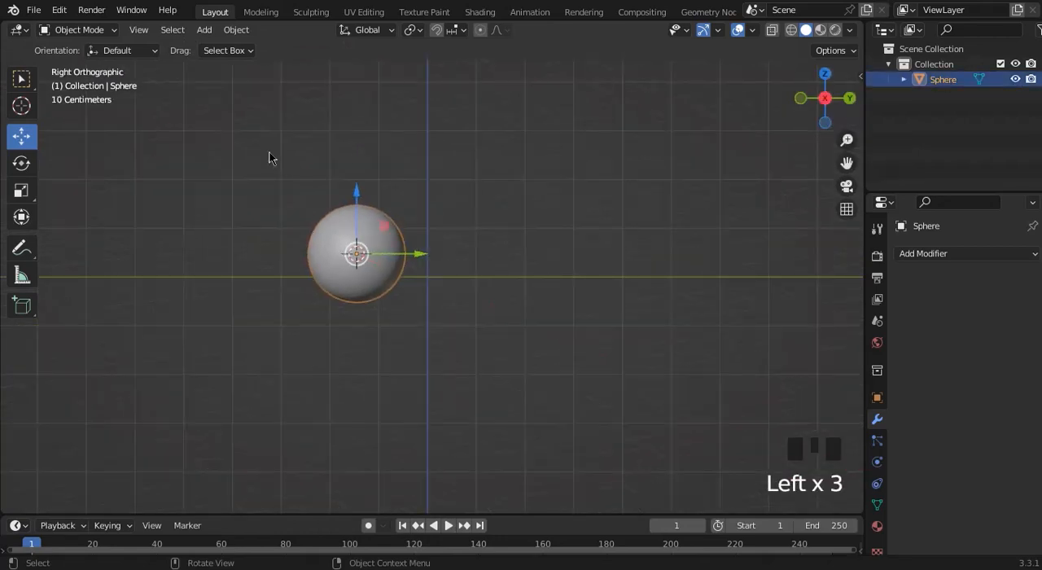
mouse_move(352, 224)
left_mouse_down()
mouse_move(355, 184)
mouse_move(355, 205)
left_mouse_up()
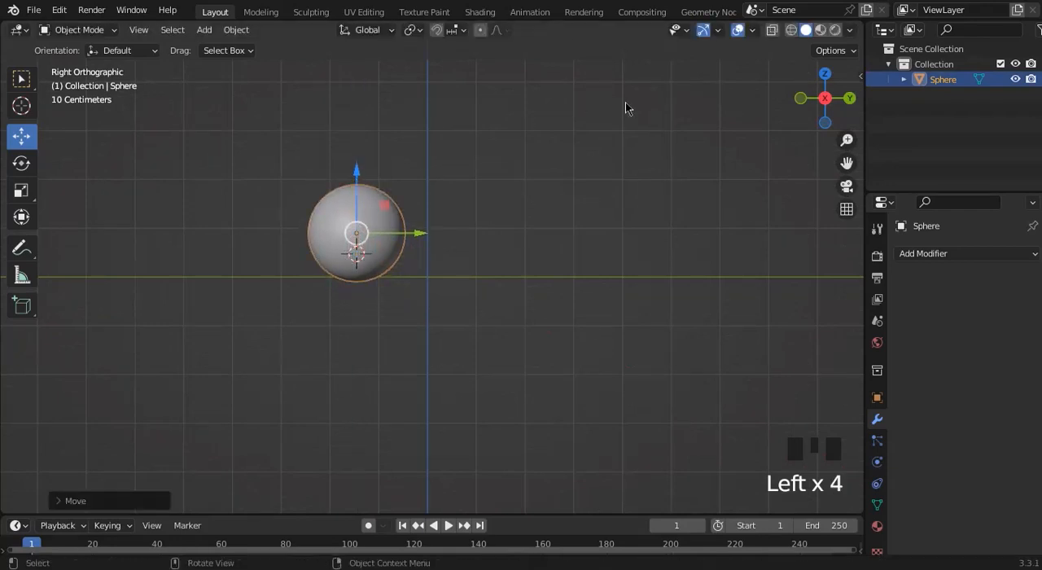
left_click(802, 99)
left_click_drag(511, 237, 392, 237)
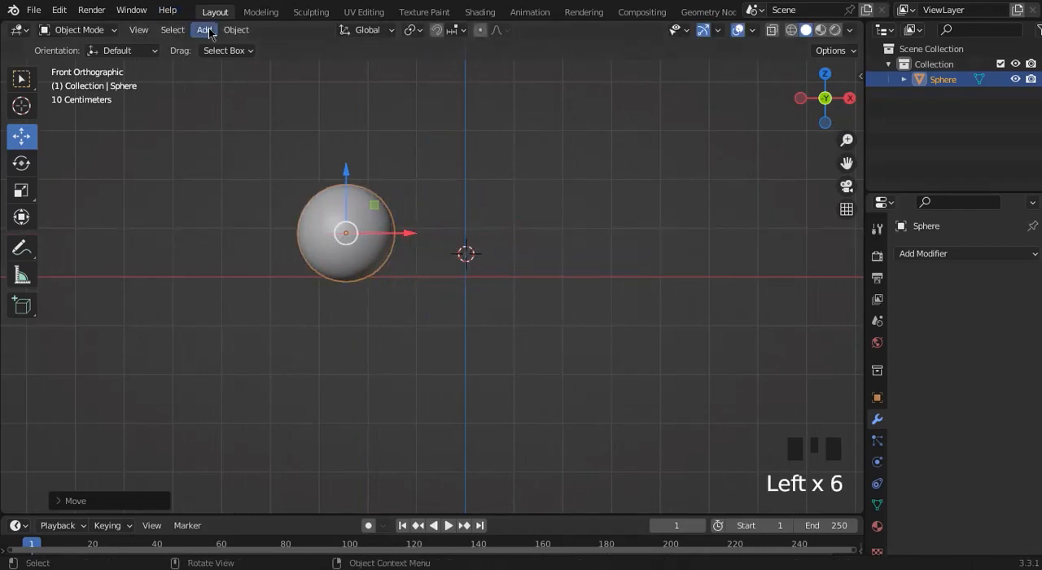
Try Duplicate Objects on the sphere, cancel the free placement, move the copy along +X, and delete it.
left_click(235, 31)
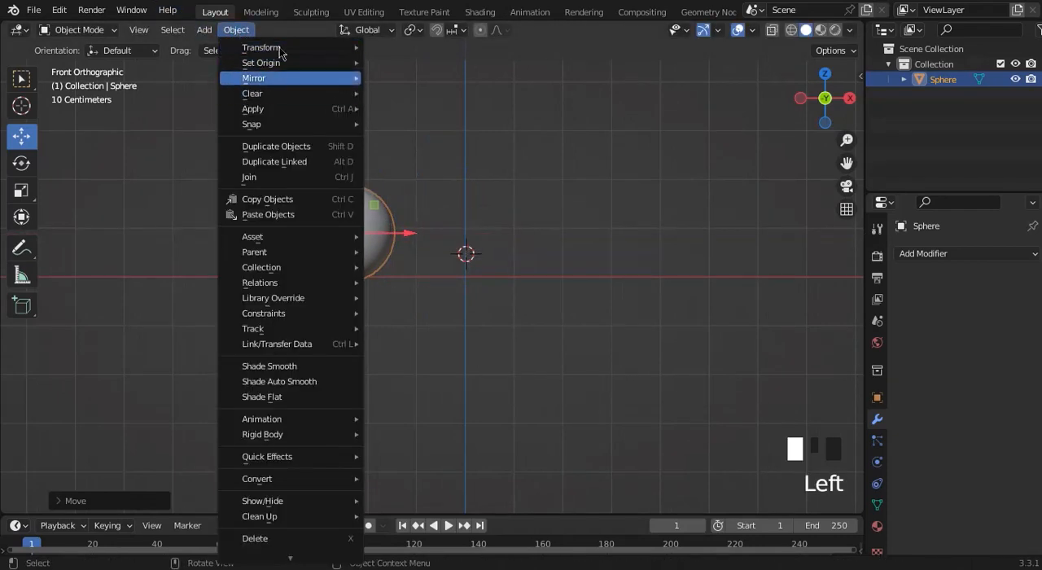
mouse_move(279, 52)
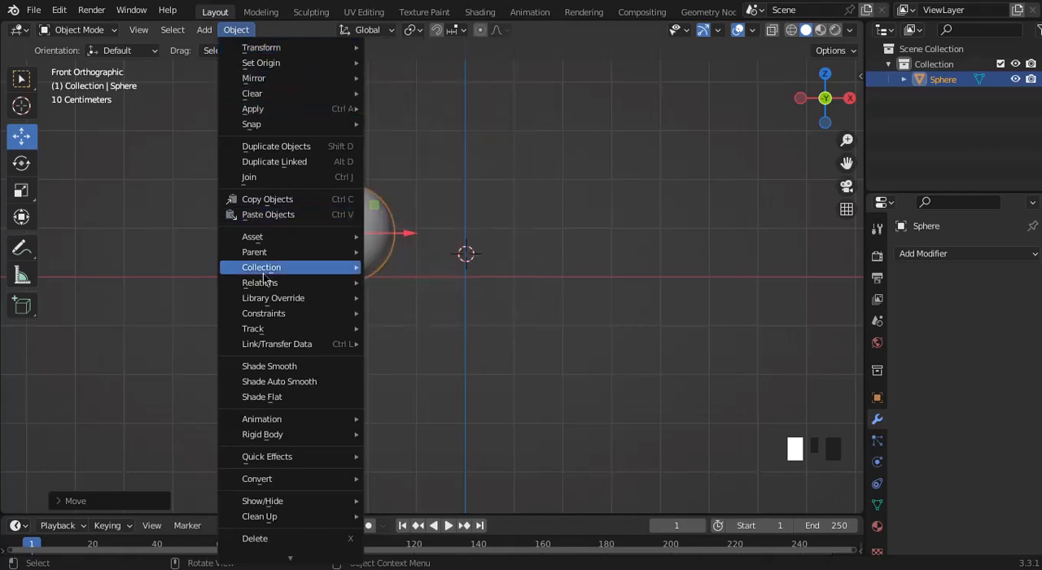
left_click(273, 155)
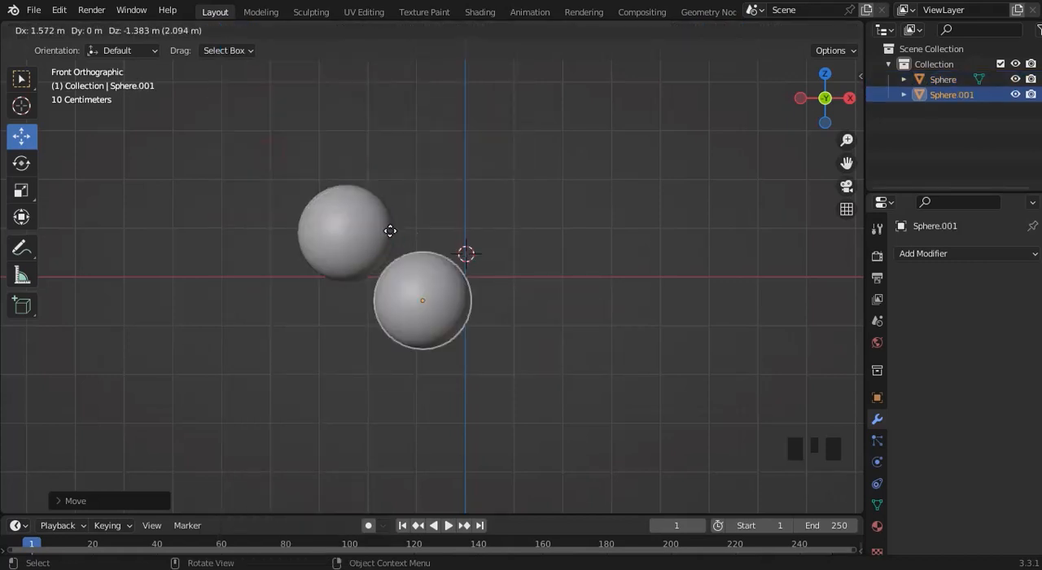
right_click(503, 154)
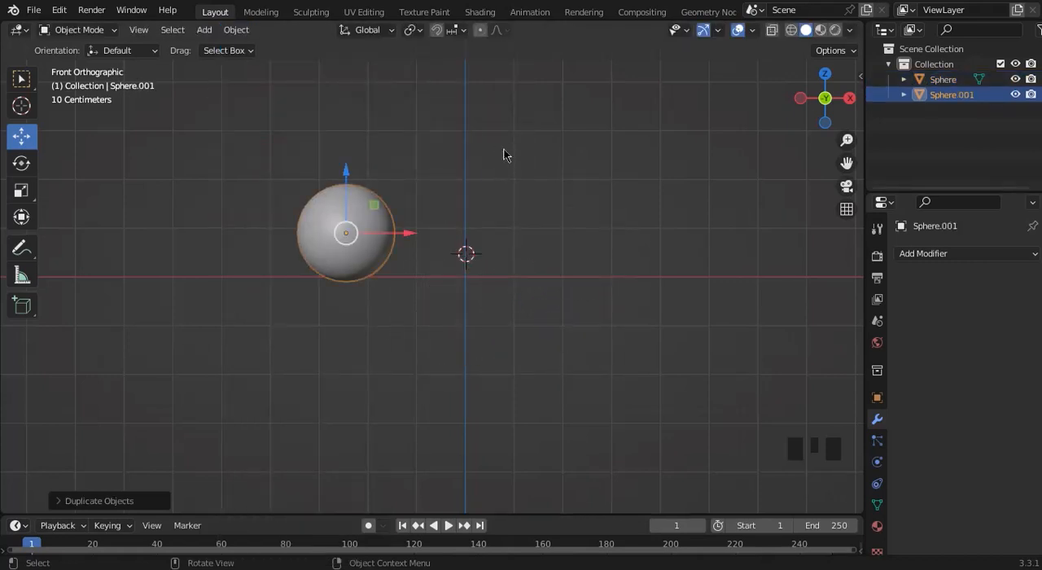
left_click_drag(415, 237, 550, 235)
key("Delete")
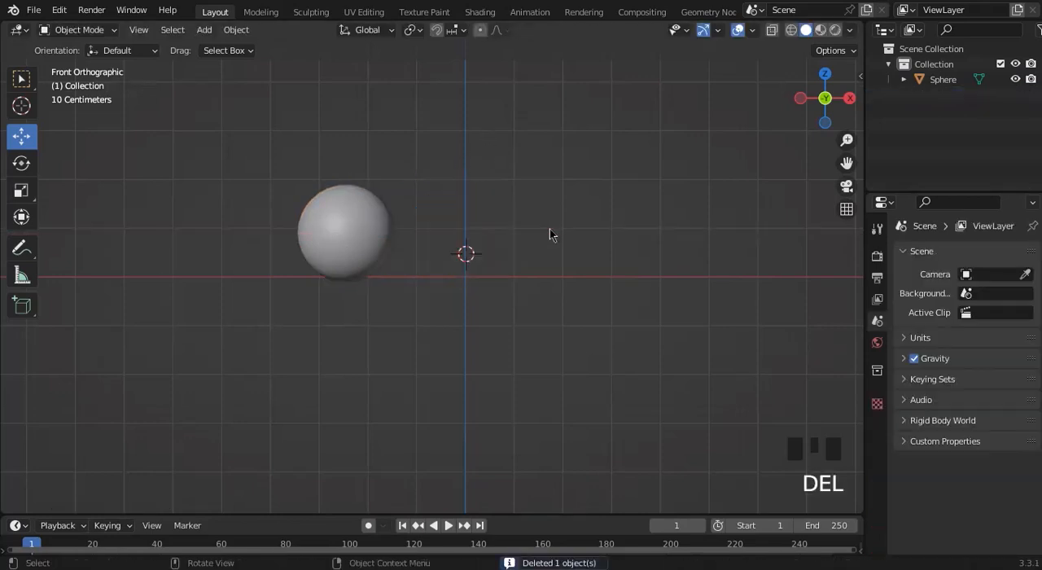
Duplicate the sphere and place the copy about 5.45 m away along global X.
left_click(343, 261)
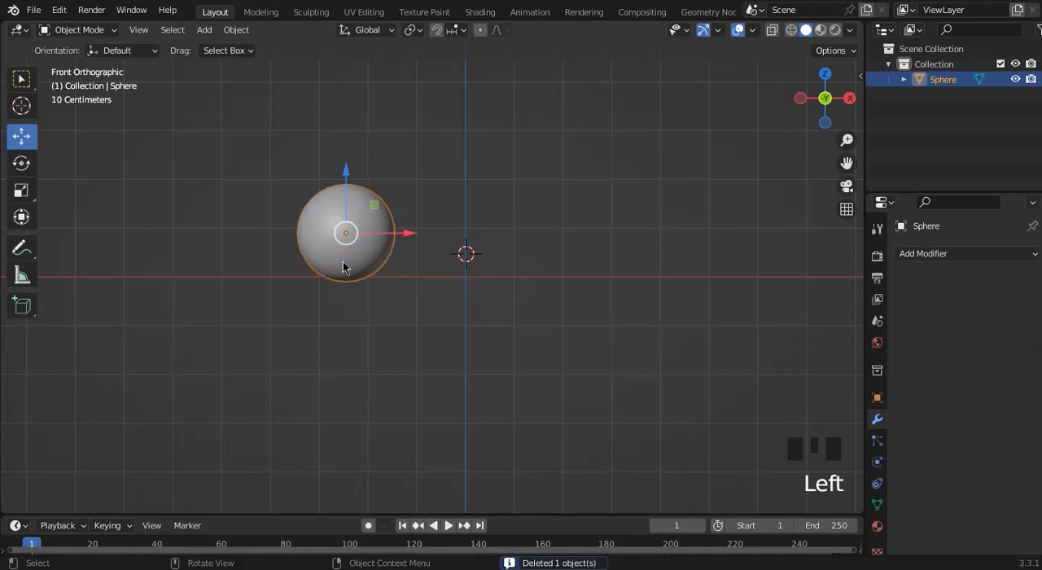
key("shift+d")
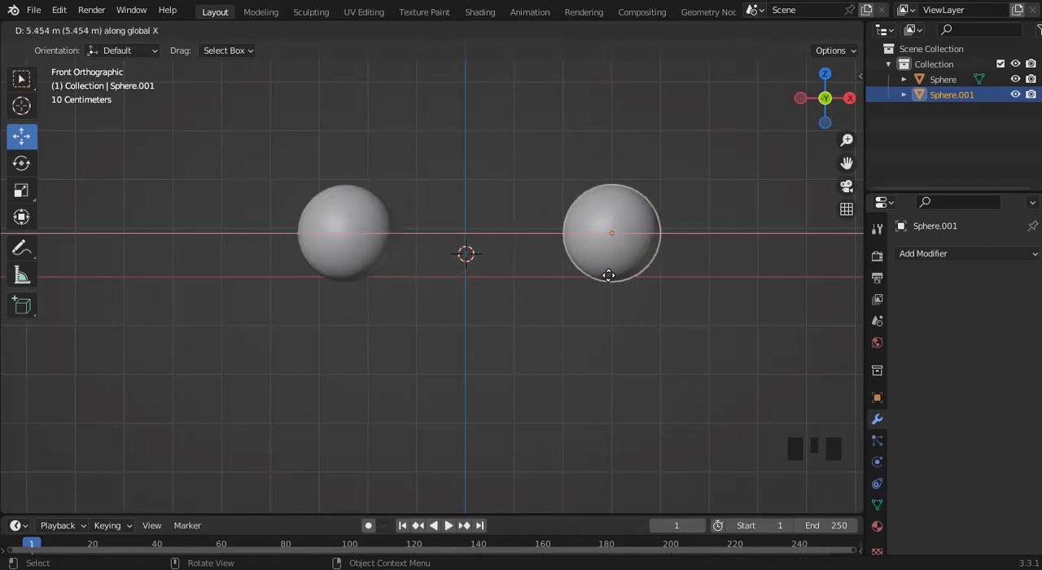
left_click(610, 281)
left_click(460, 340)
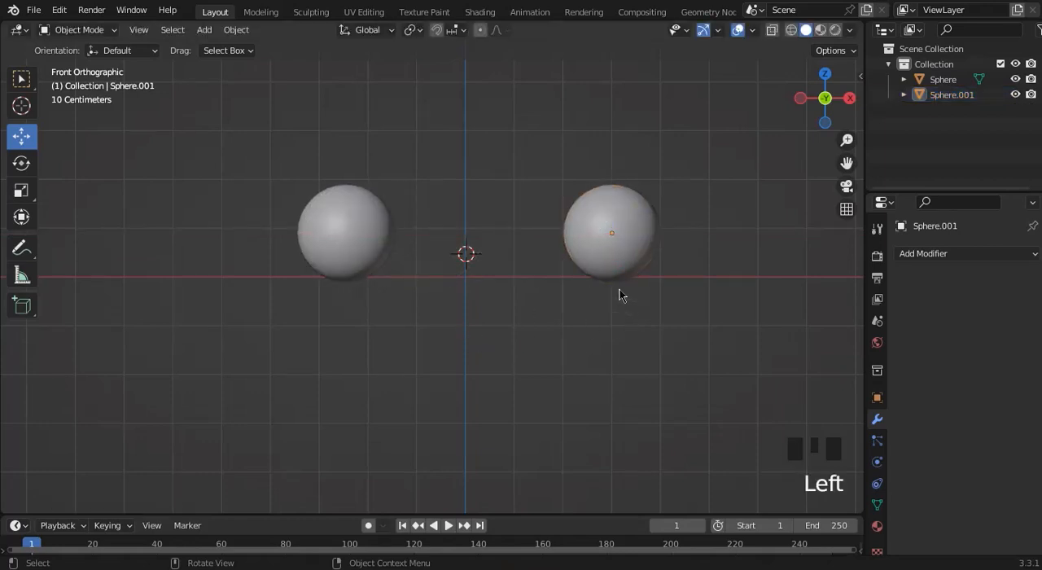
Scale the duplicated sphere up about 2.1 times, and move the original sphere along +X until it partly protrudes from its +X side.
left_click(603, 251)
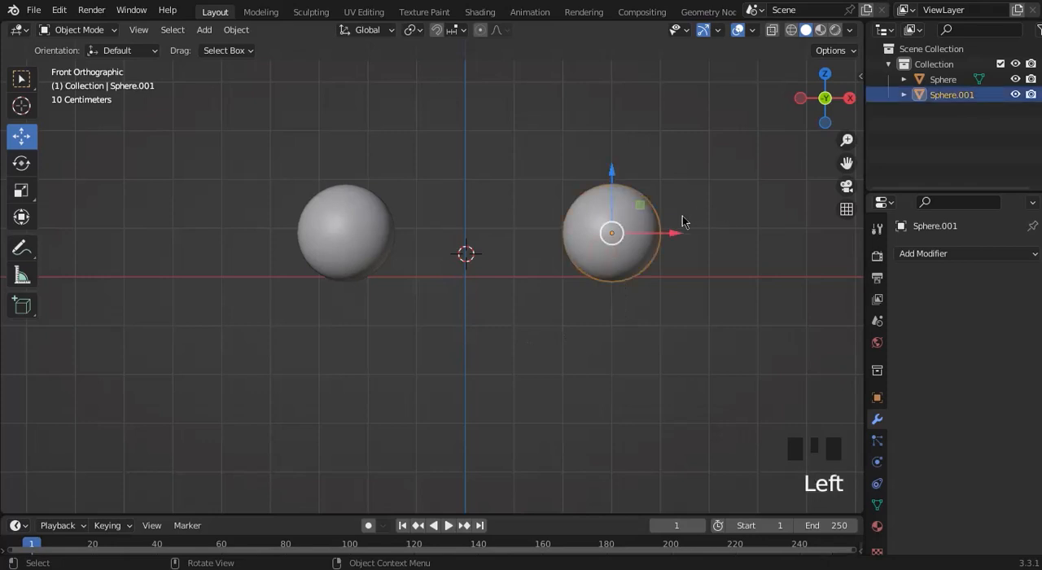
key("s")
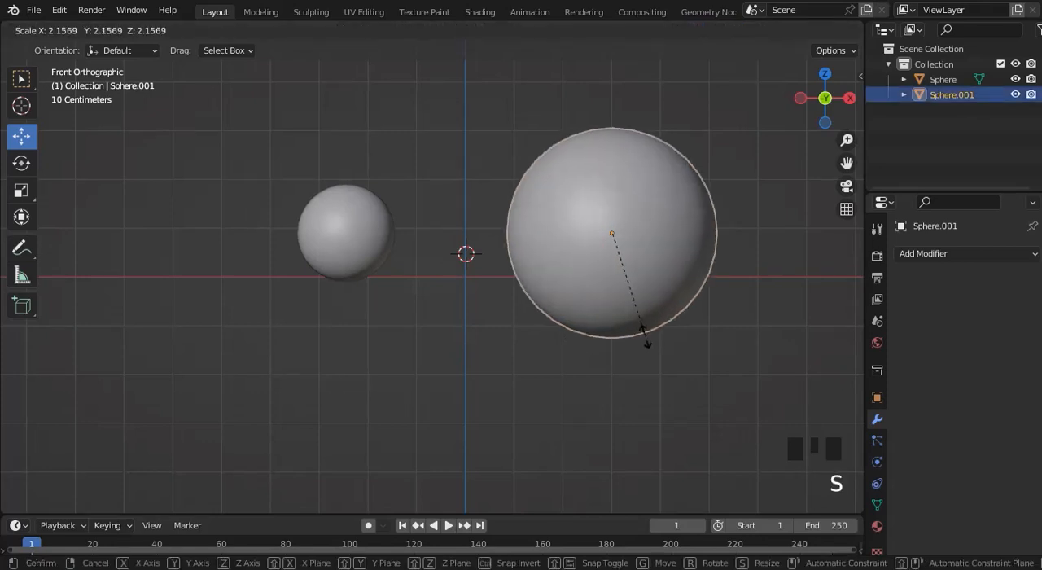
left_click(645, 337)
left_click(363, 256)
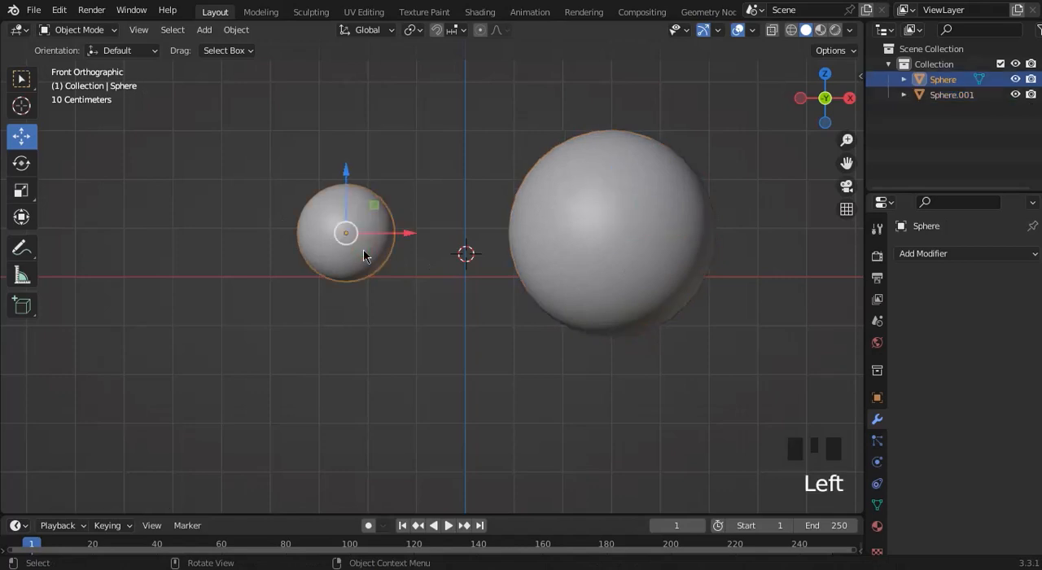
left_click_drag(399, 233, 778, 229)
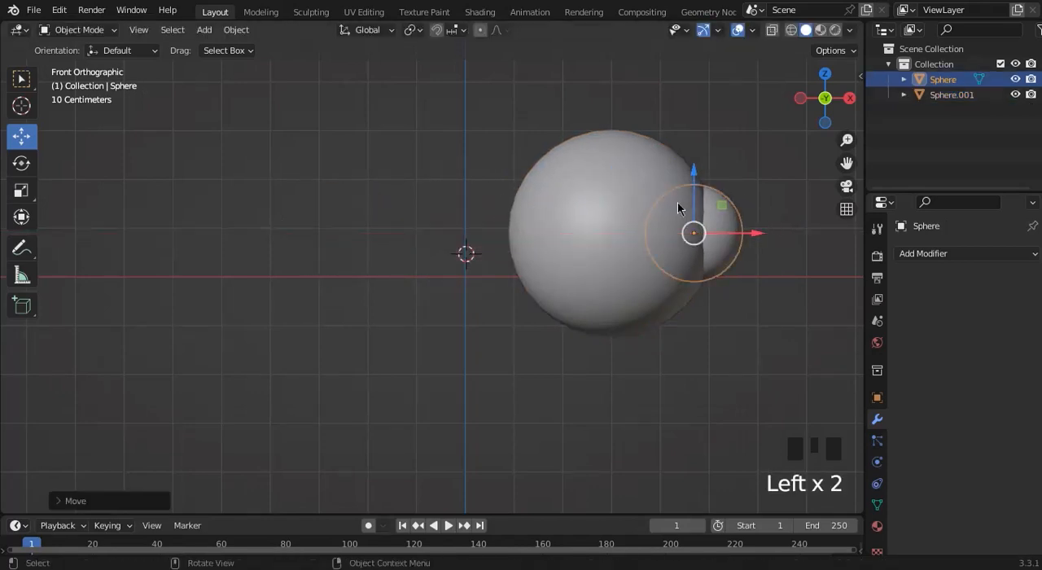
Select both spheres and move them together along -X to the middle of the scene.
left_click(604, 169)
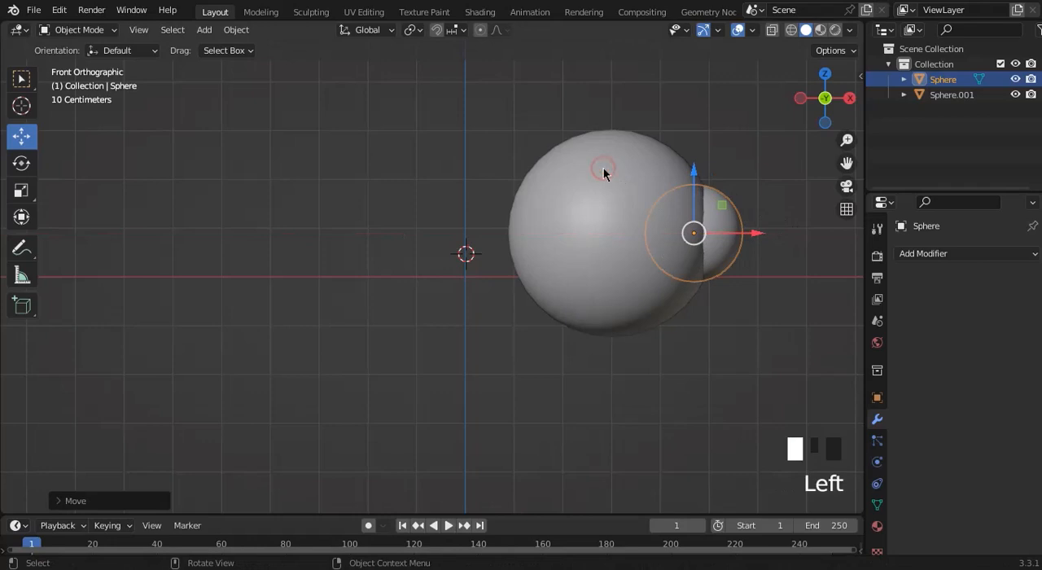
left_click(483, 71)
left_click_drag(845, 352, 846, 405)
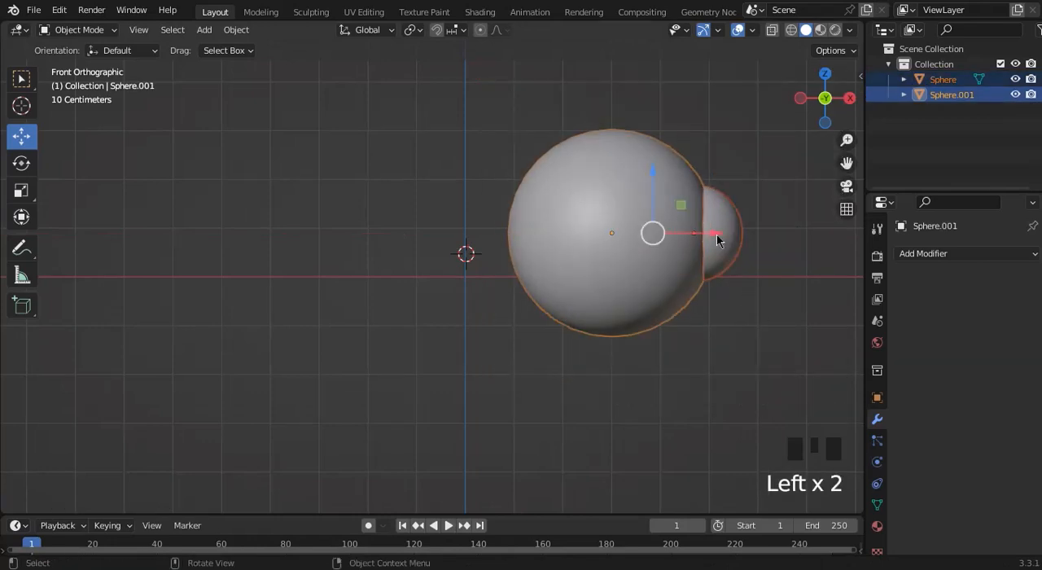
left_click_drag(717, 234, 557, 234)
left_click(760, 216)
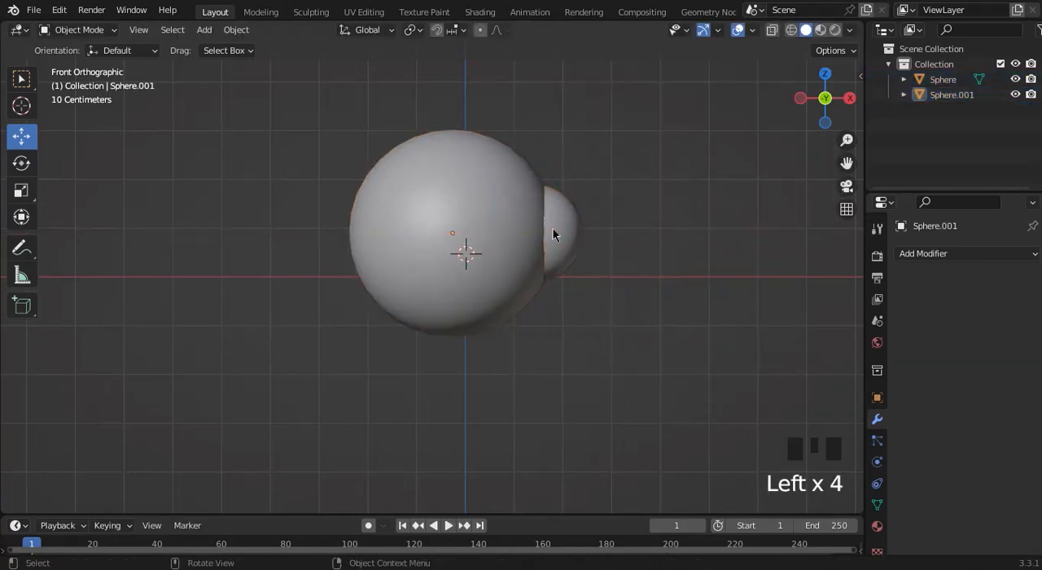
Add a Boolean modifier set to Difference to the large sphere, using the small sphere as its object.
left_click(491, 198)
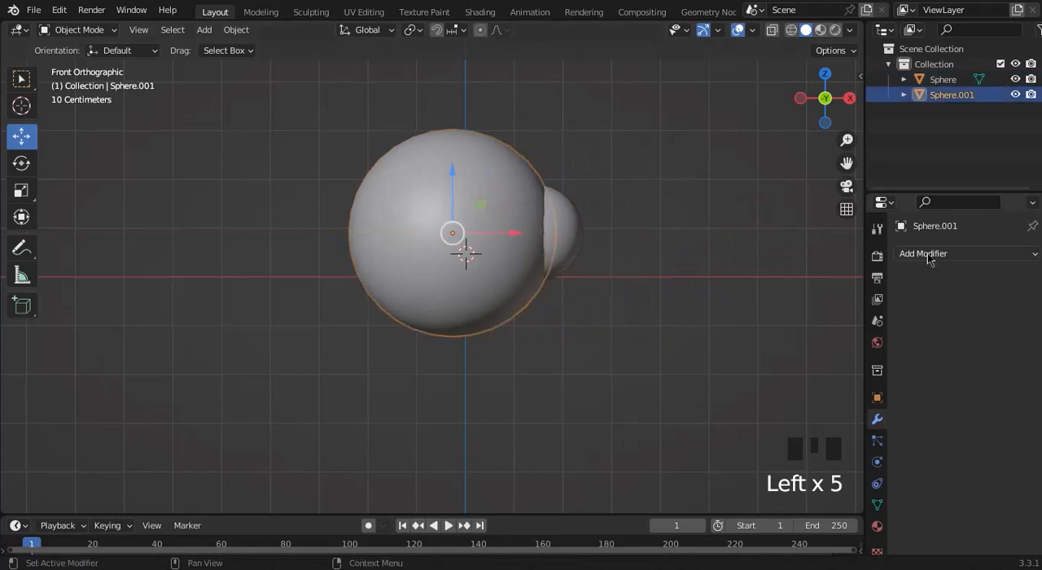
left_click(930, 255)
left_click(720, 331)
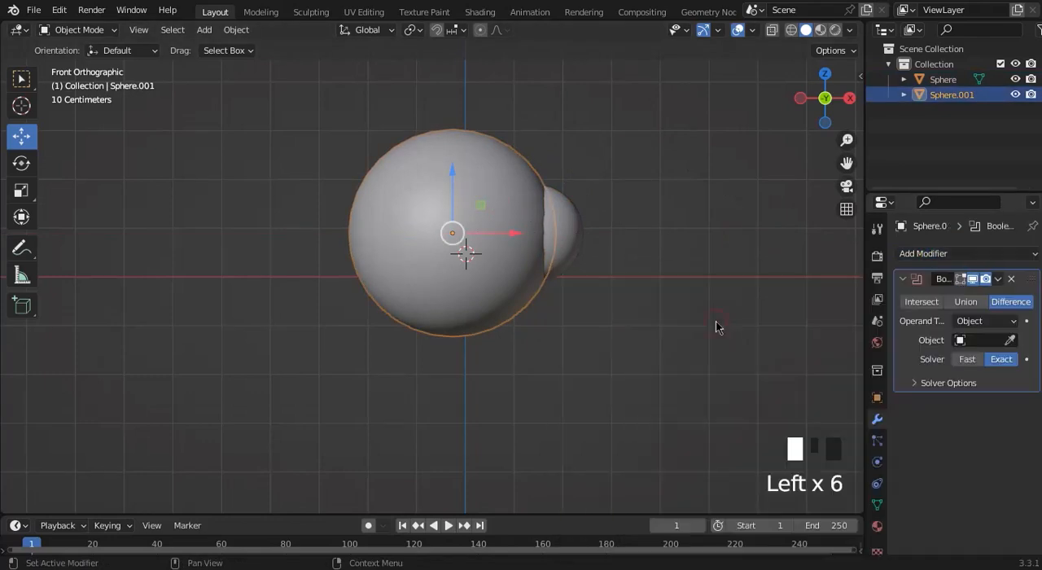
left_click(1011, 340)
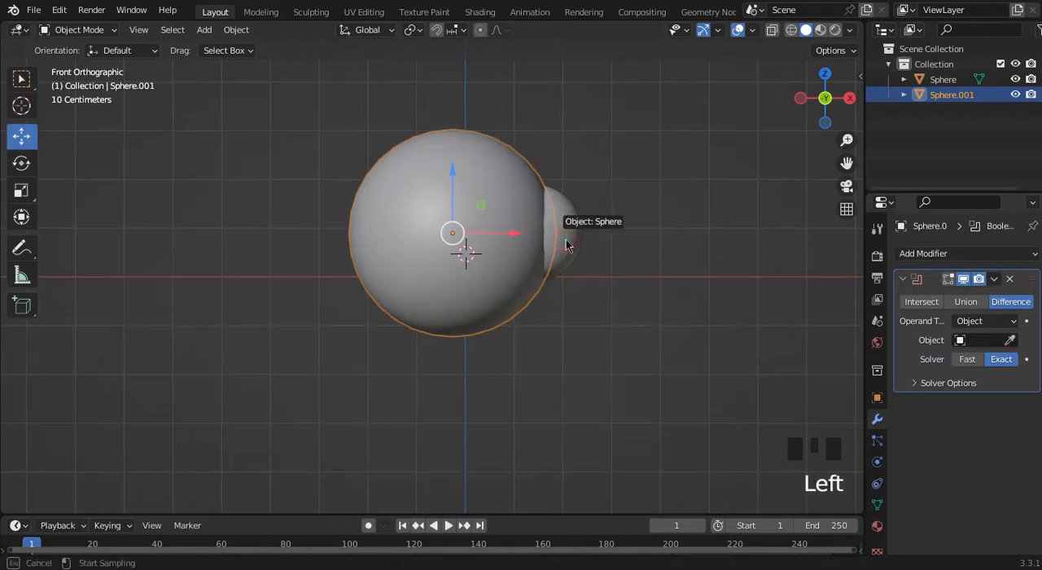
left_click(562, 231)
Hide the small cutter sphere to expose the cut in the large sphere.
left_click(556, 235)
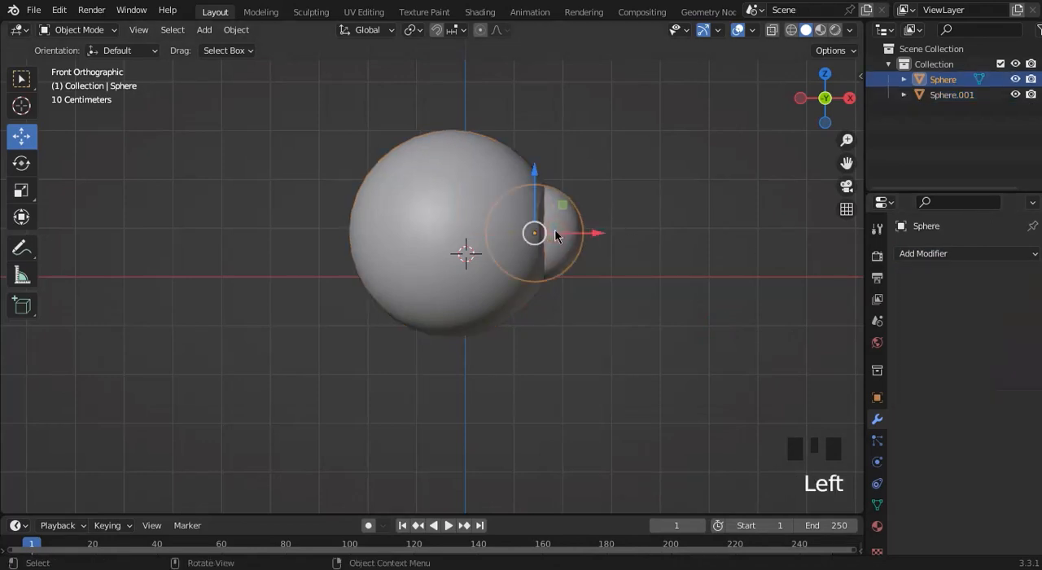
key("h")
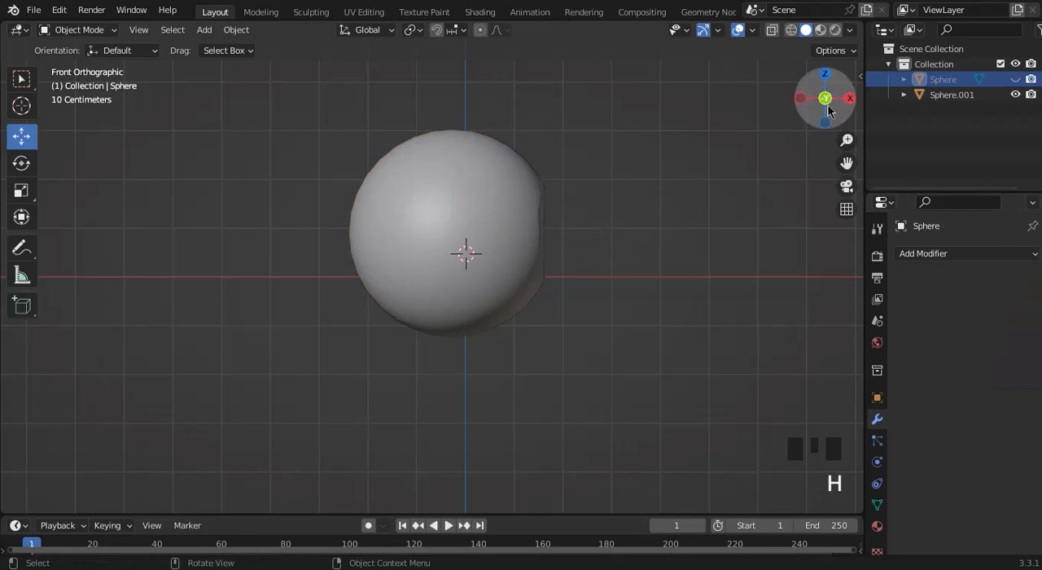
left_click_drag(820, 93, 739, 103)
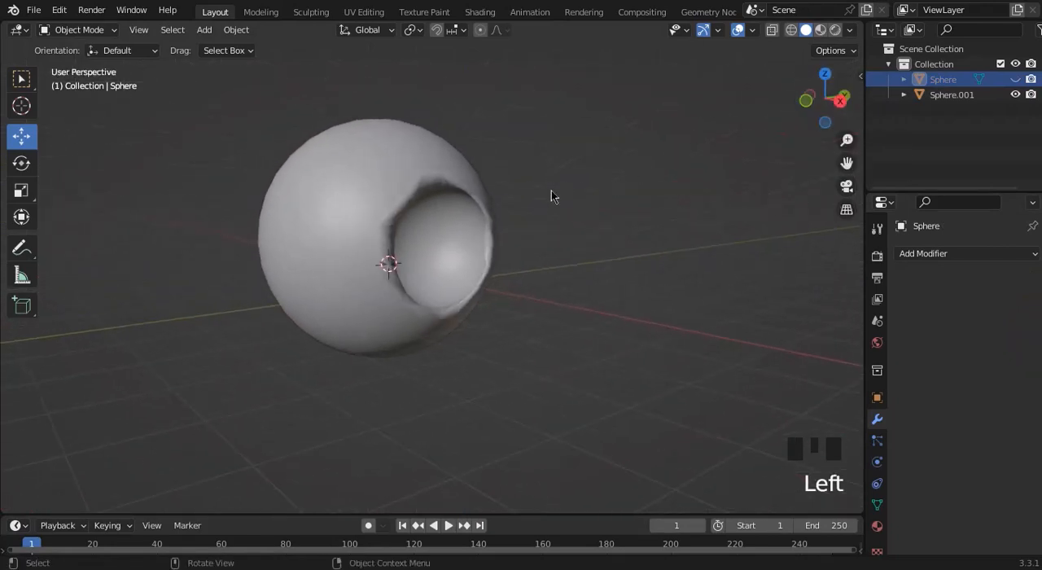
Apply Shade Auto Smooth to the large cut sphere and deselect it.
left_click(407, 173)
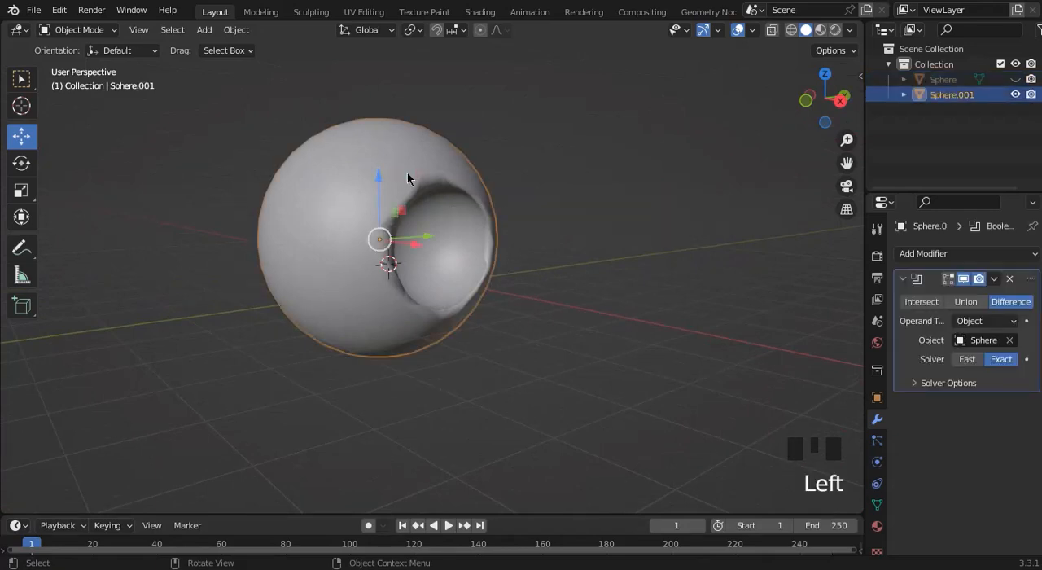
right_click(408, 173)
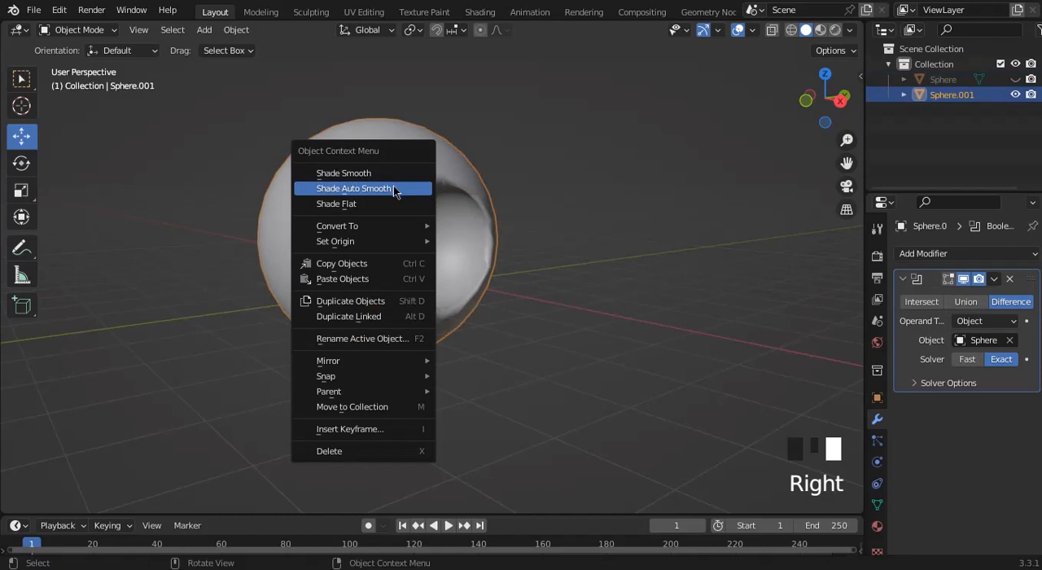
left_click(395, 190)
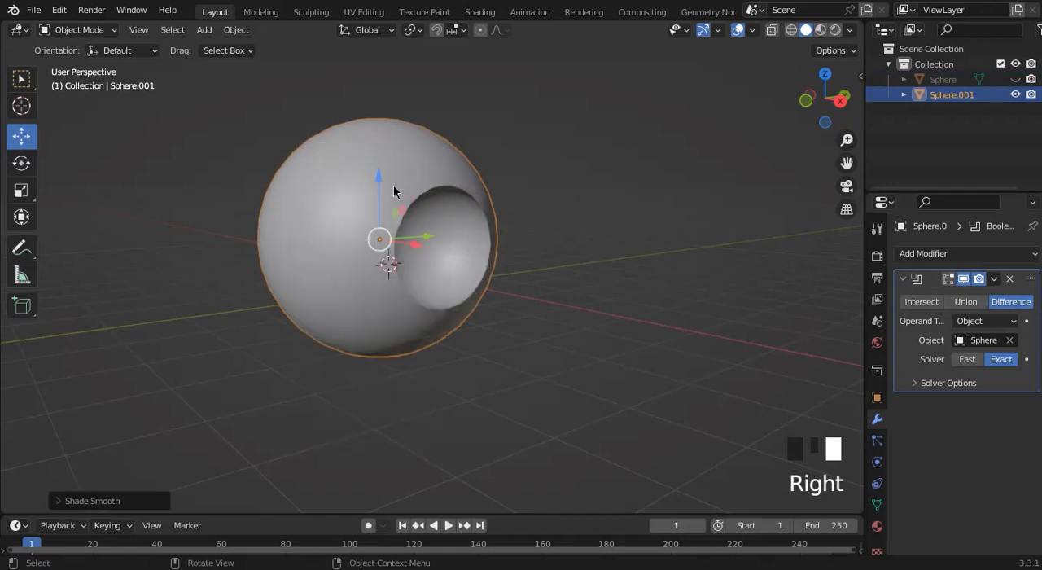
left_click(673, 242)
left_click_drag(825, 98, 970, 99)
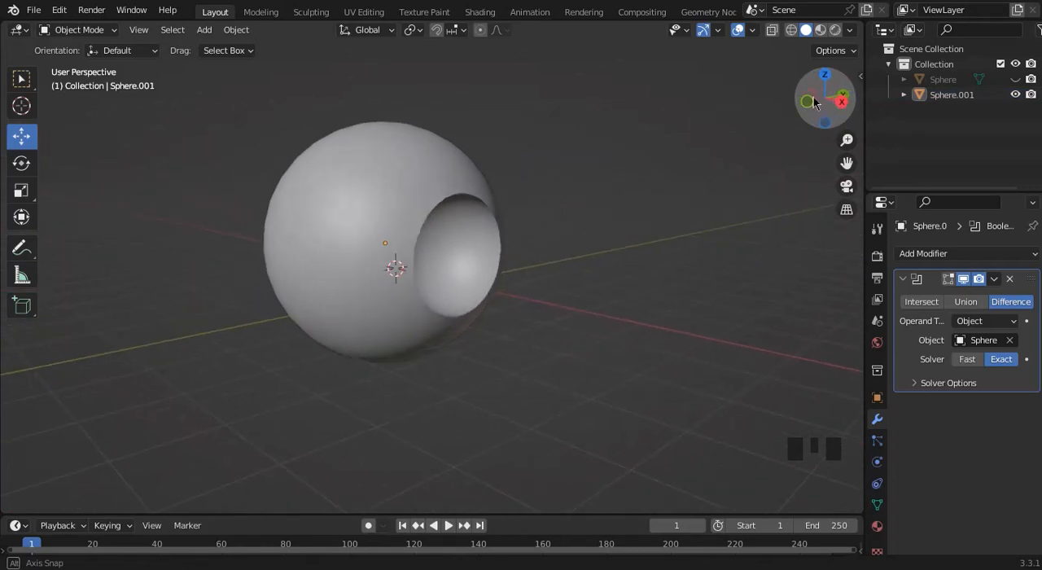
Unhide the cutter sphere and duplicate it, placing the copy along +X clear of the large sphere.
left_click(1018, 80)
left_click(1017, 79)
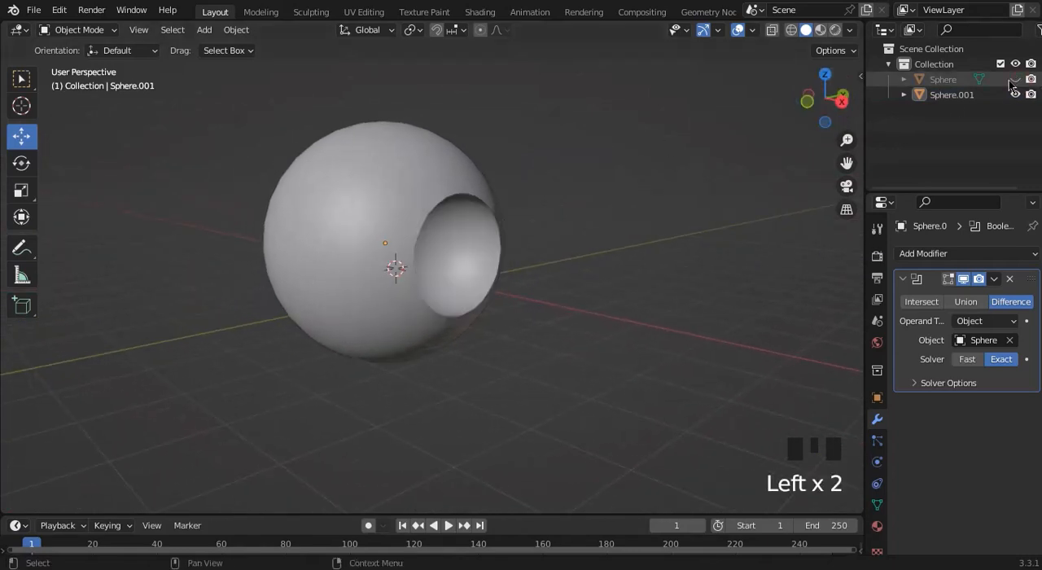
left_click(1017, 80)
left_click(465, 266)
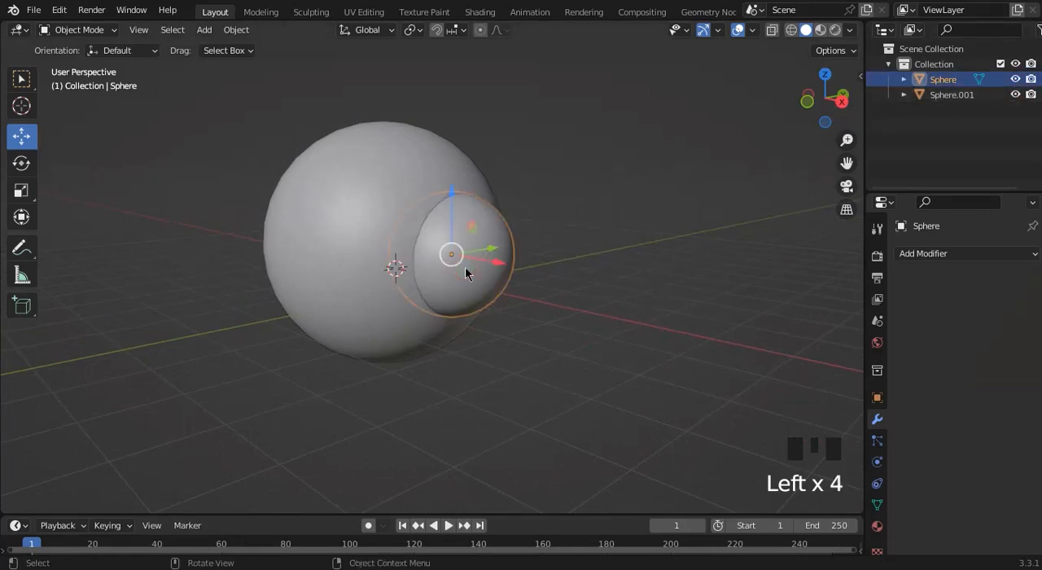
key("shift+d")
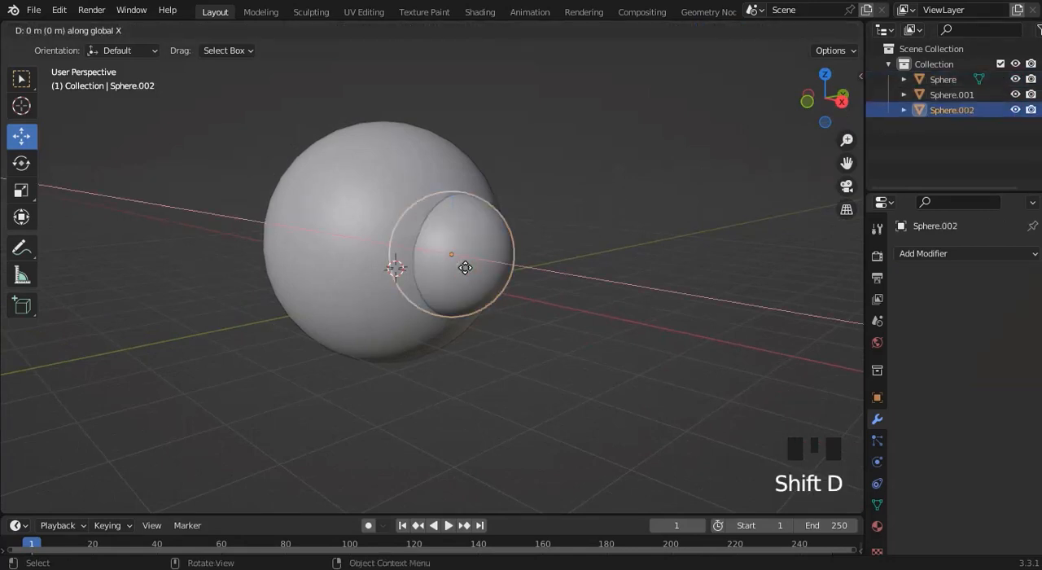
left_click(640, 350)
Hide the original cutter sphere and scale its duplicate down to about half size.
left_click(461, 251)
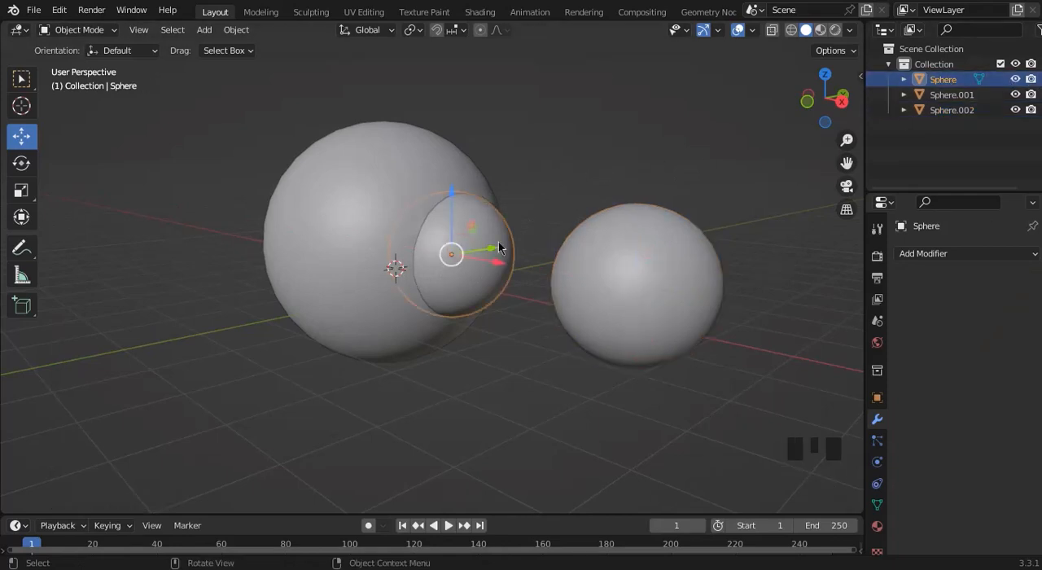
key("h")
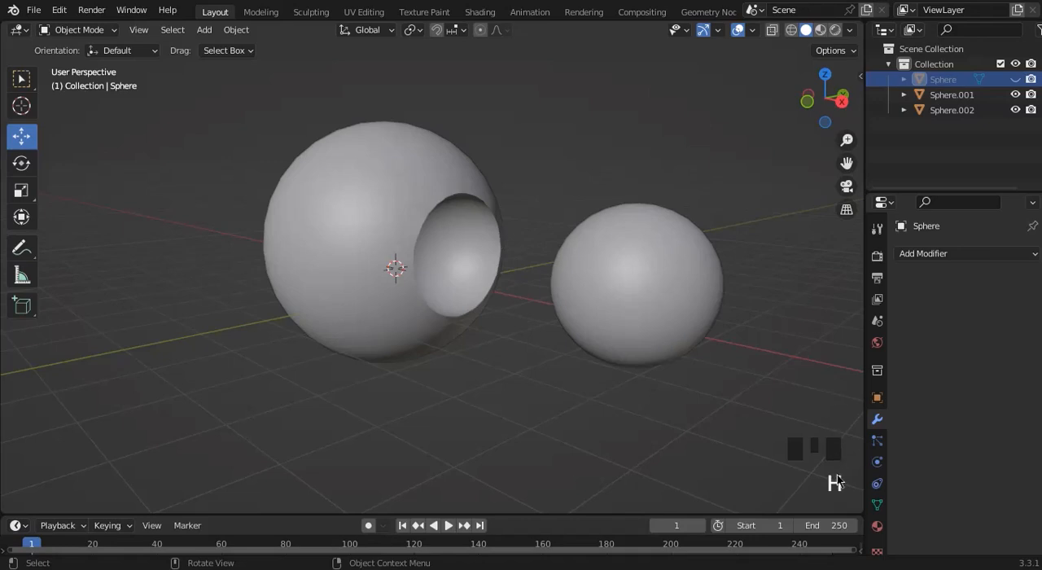
left_click(683, 295)
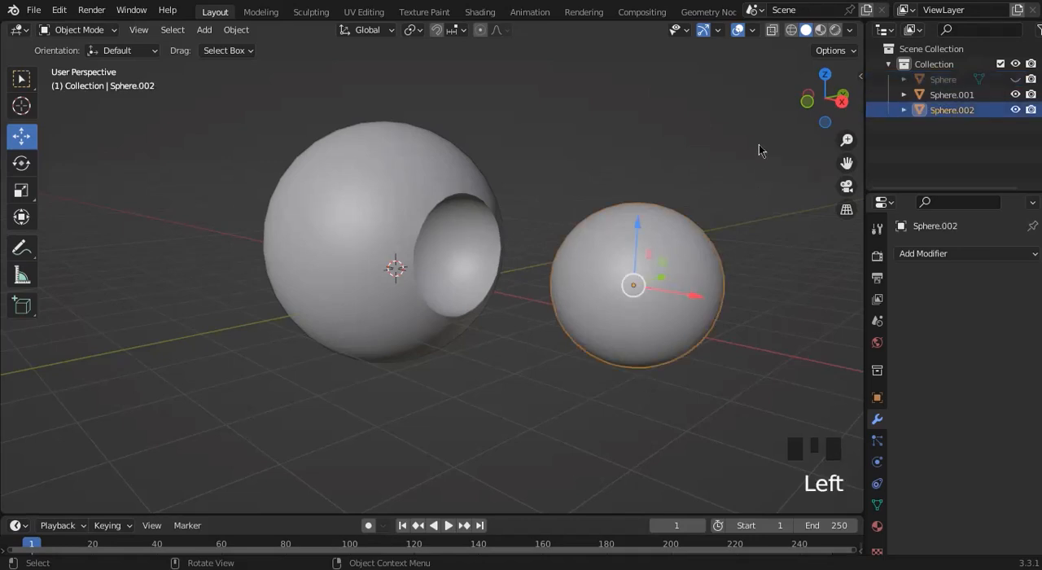
key("s")
left_click(694, 206)
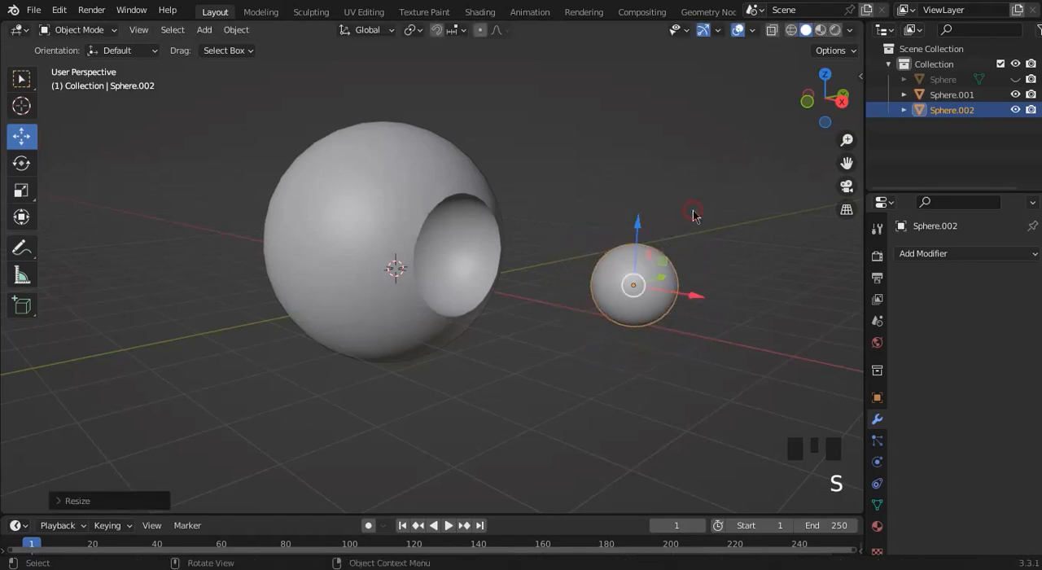
Move the scaled-down sphere along -X until it partly sinks into the back wall of the large sphere's cavity.
left_click_drag(699, 303, 486, 242)
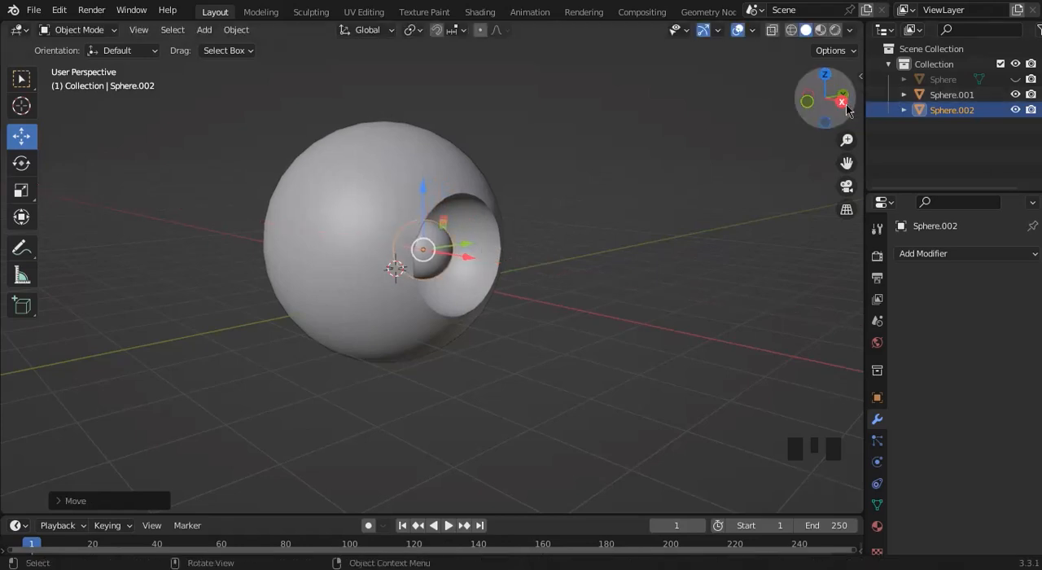
left_click(842, 101)
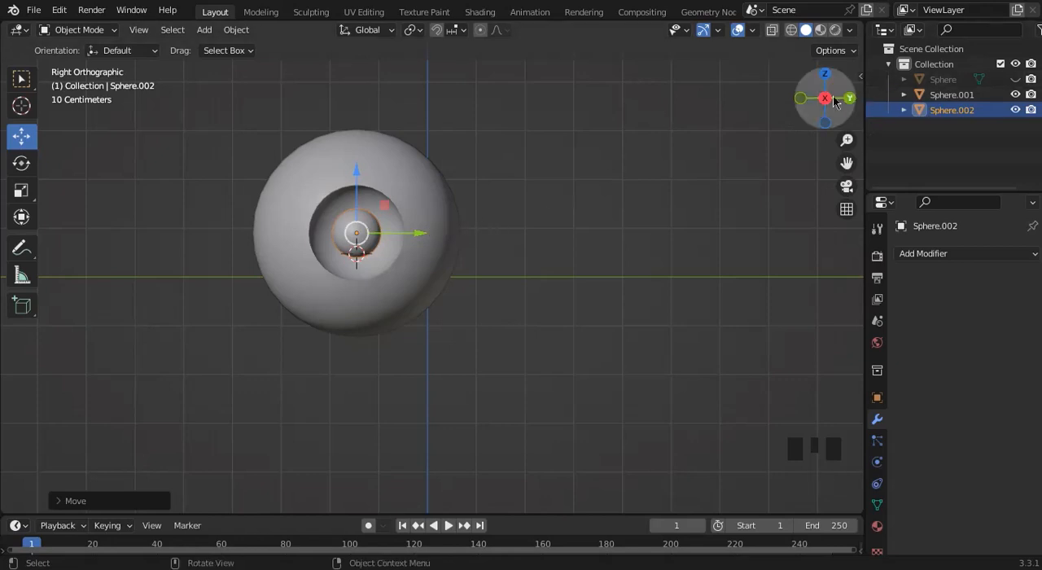
left_click_drag(817, 100, 832, 103)
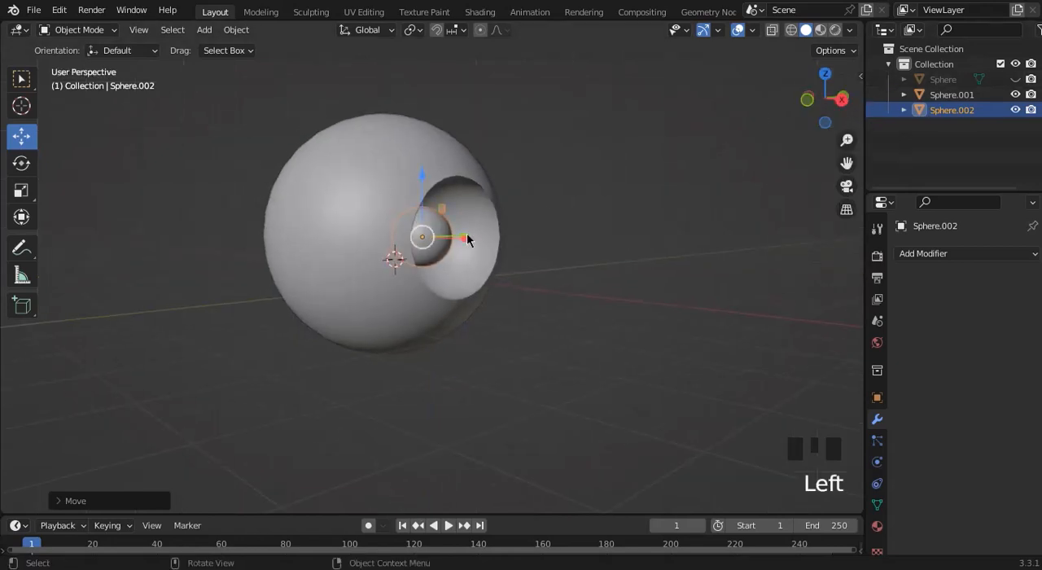
left_click_drag(468, 239, 430, 234)
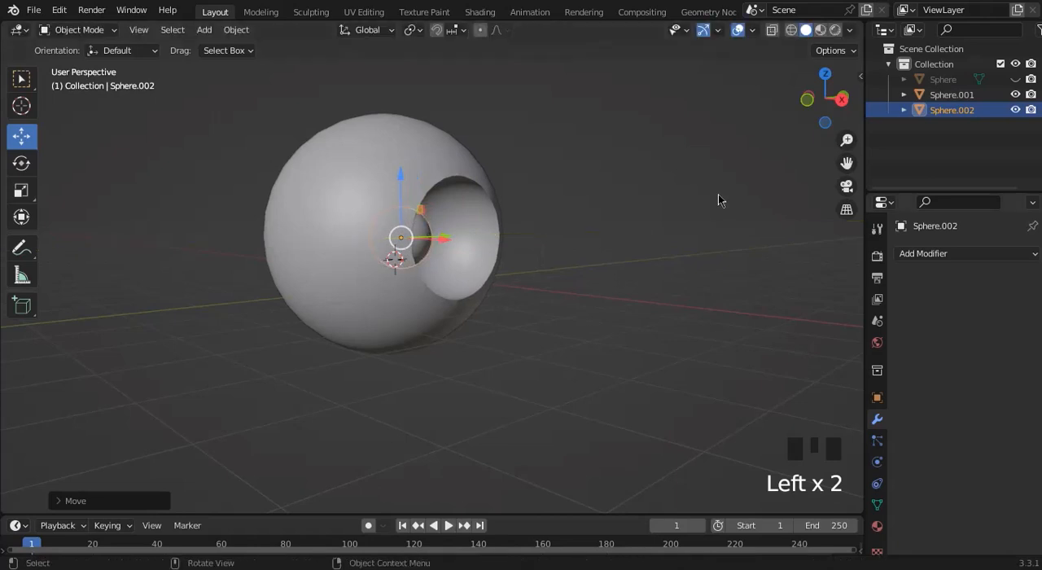
Add a second Boolean Difference modifier to the large sphere, with the smallest sphere as its object.
left_click(459, 216)
left_click(945, 255)
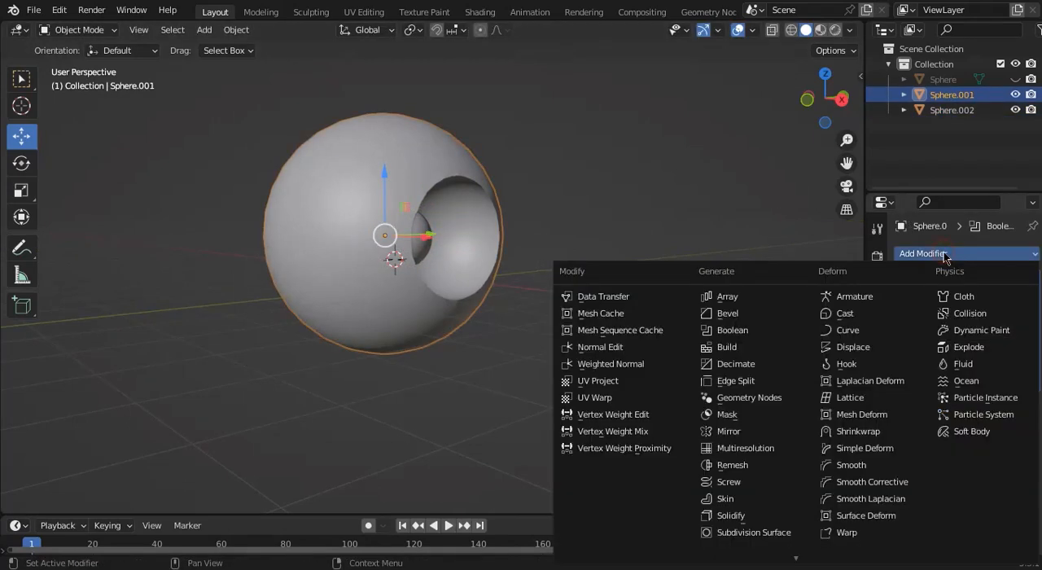
left_click(728, 334)
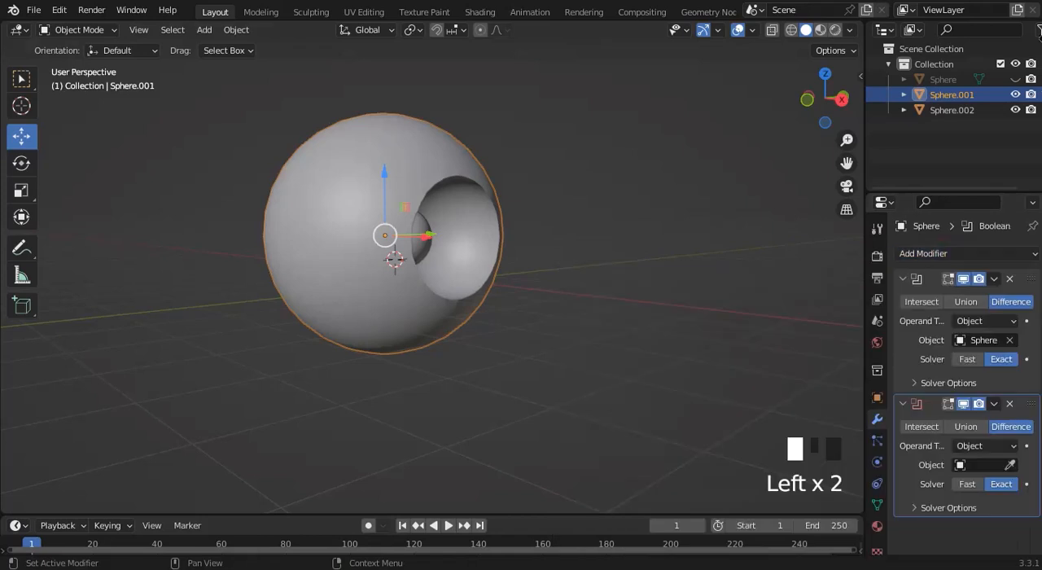
left_click(1010, 466)
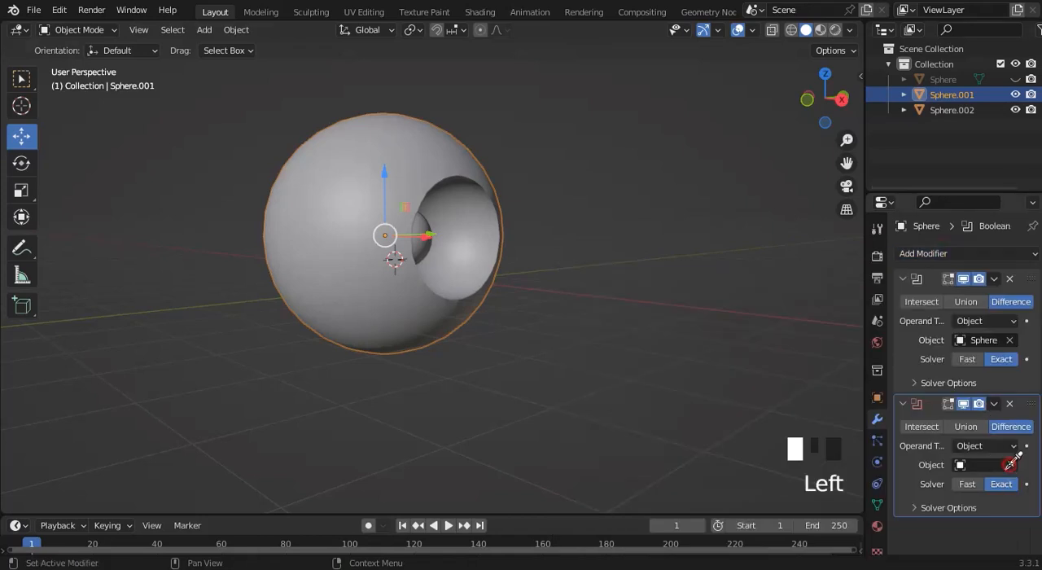
left_click(424, 219)
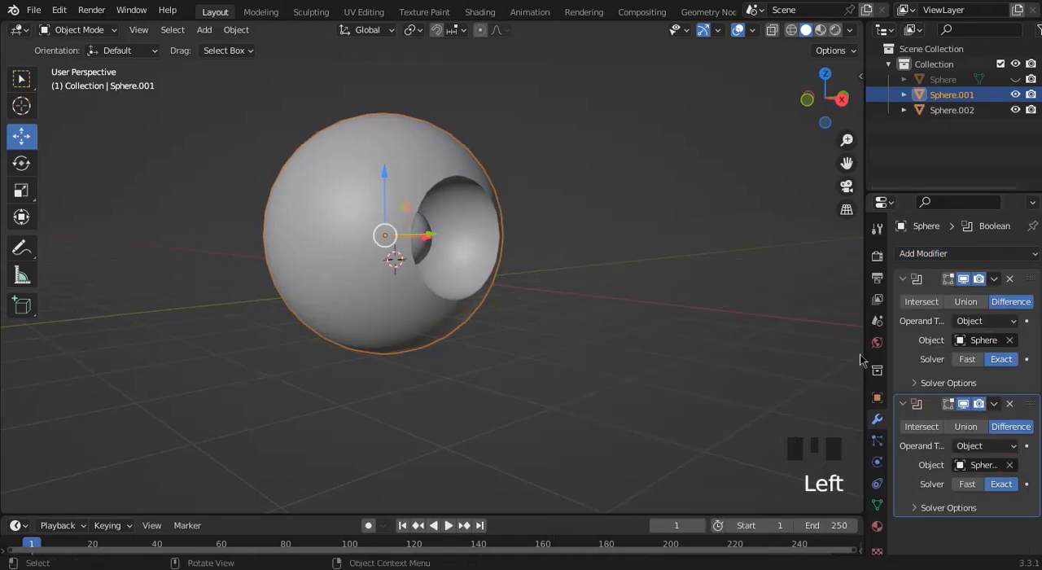
Hide the smallest cutter sphere, keep the large sphere visible, and view the nested cavity from the +X side.
left_click(1016, 94)
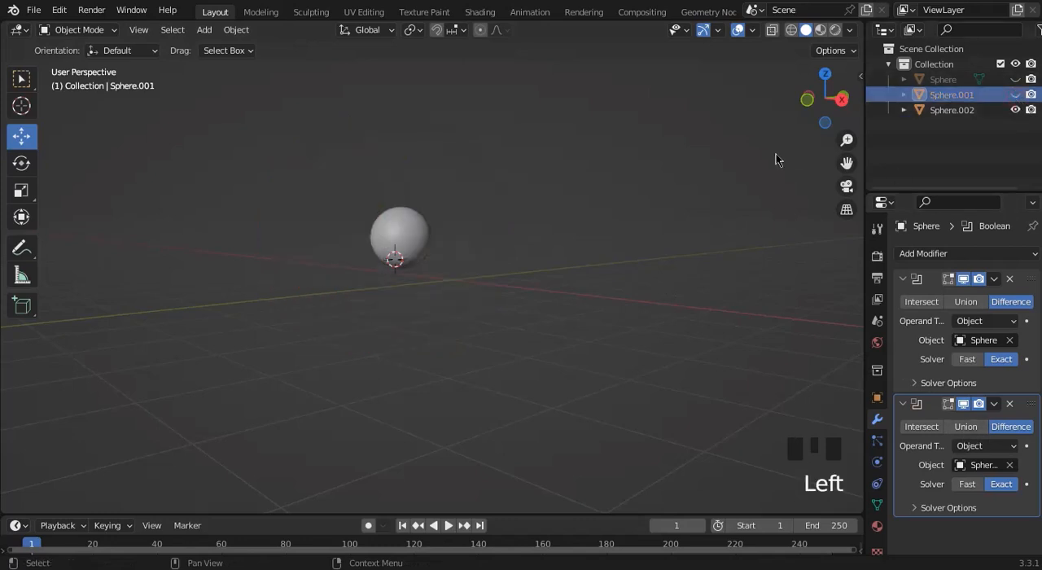
left_click(1016, 94)
left_click(1015, 110)
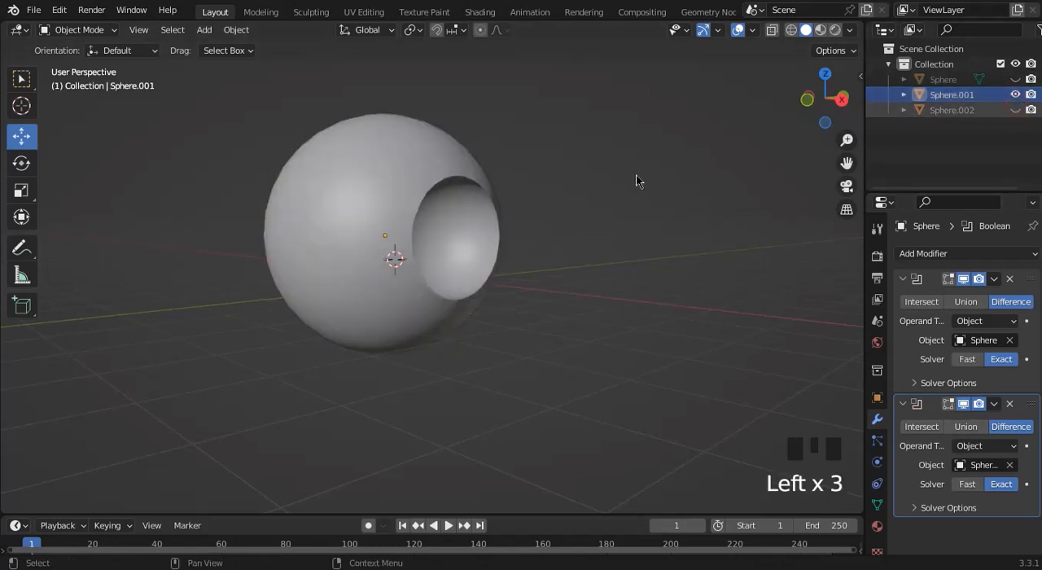
left_click(637, 175)
left_click_drag(833, 101, 717, 145)
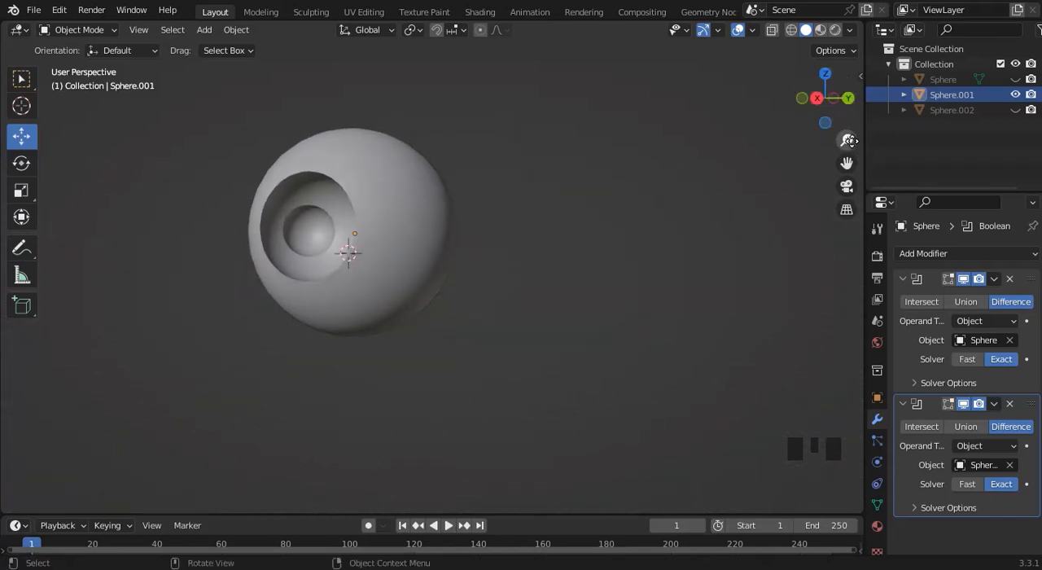
Add an Array modifier to the large hollowed sphere in the right orthographic view and collapse its two Boolean modifiers.
left_click_drag(846, 140, 847, 163)
left_click(816, 101)
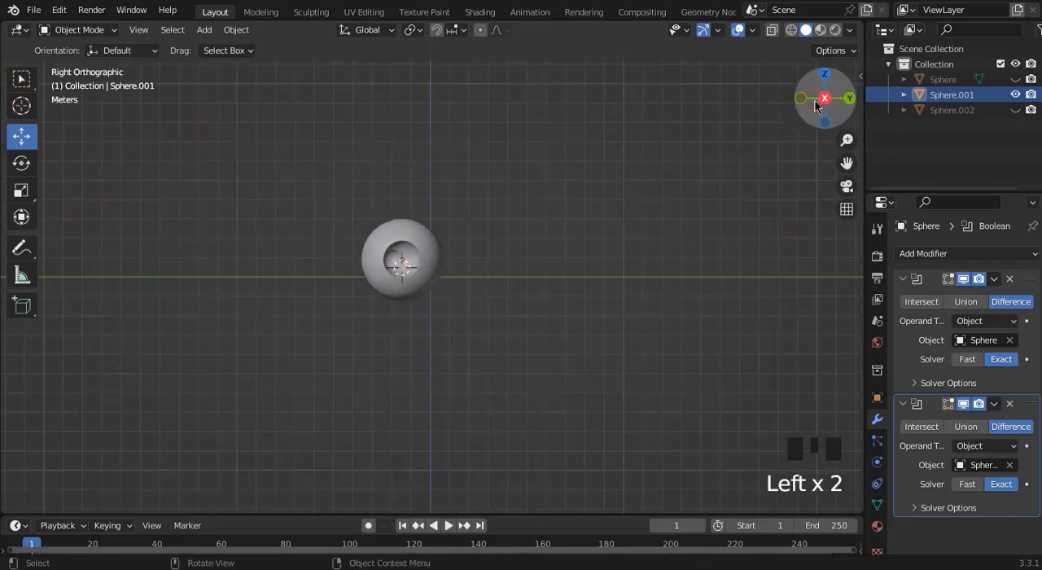
left_click(422, 256)
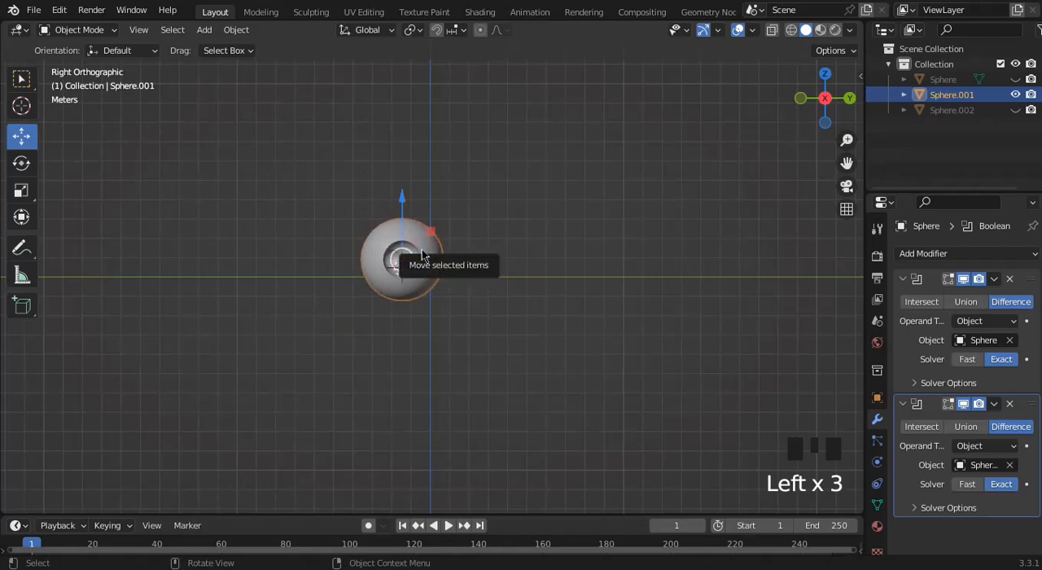
left_click(938, 256)
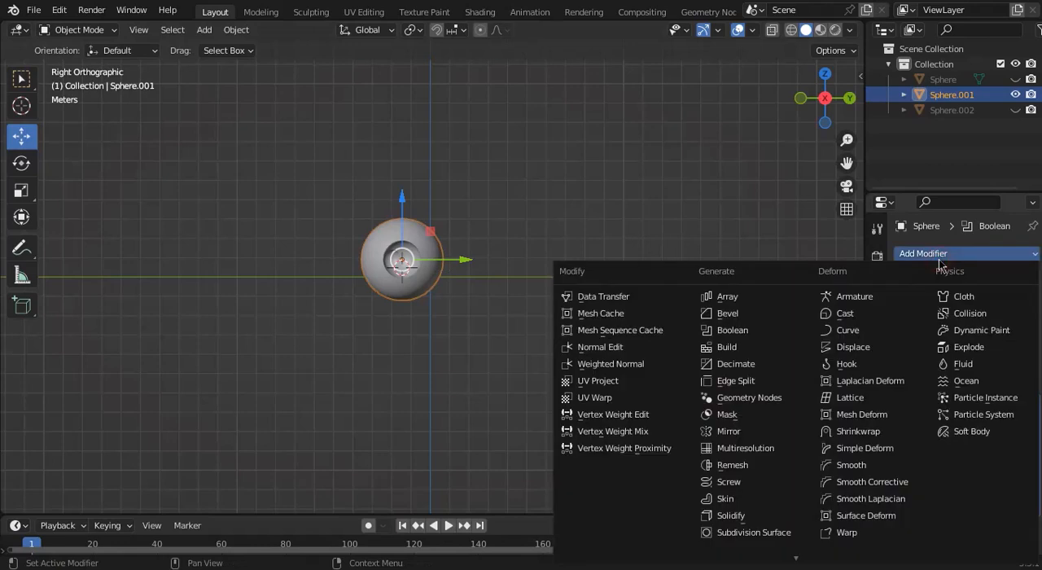
left_click(727, 298)
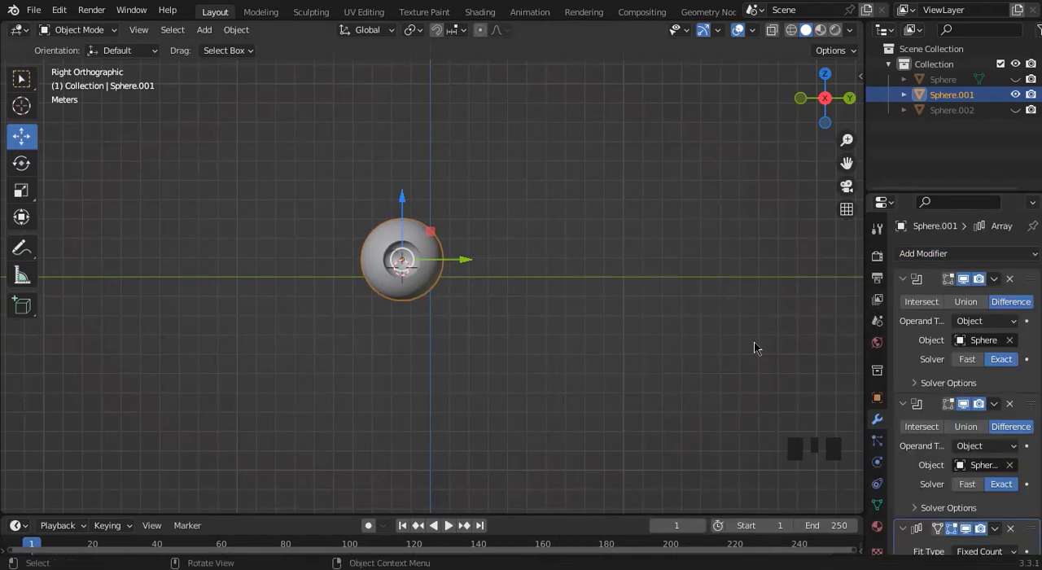
left_click(903, 281)
left_click(903, 300)
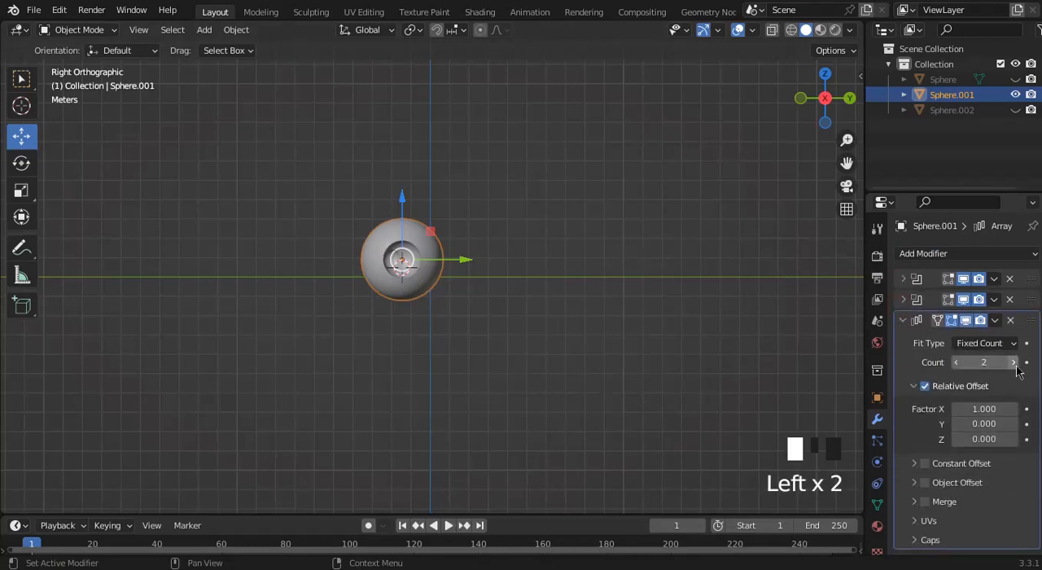
Try relative offset X factors of 3, 2 and 1.7 on the sphere's array.
left_click(975, 409)
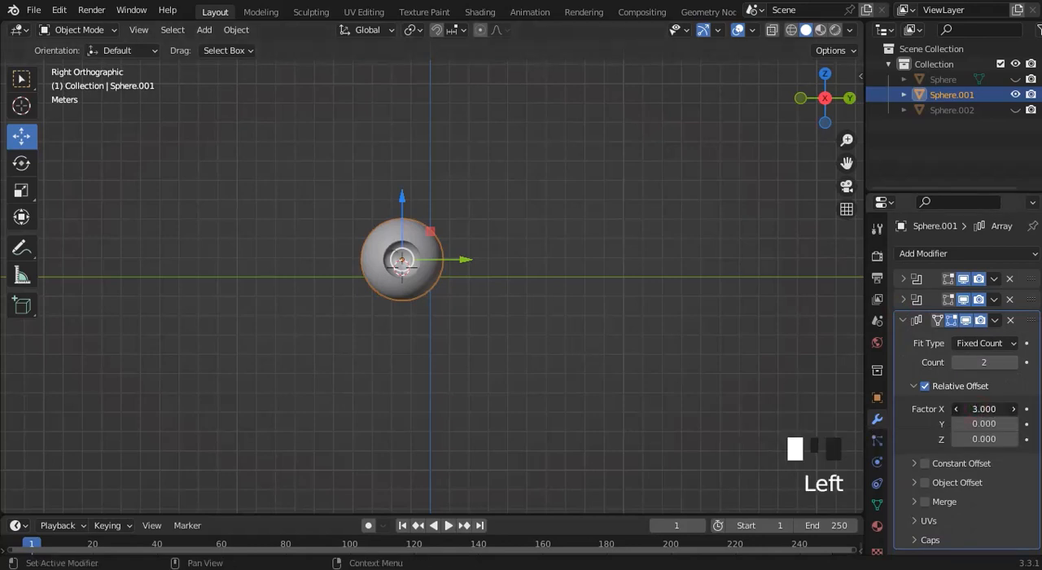
left_click_drag(975, 409, 970, 409)
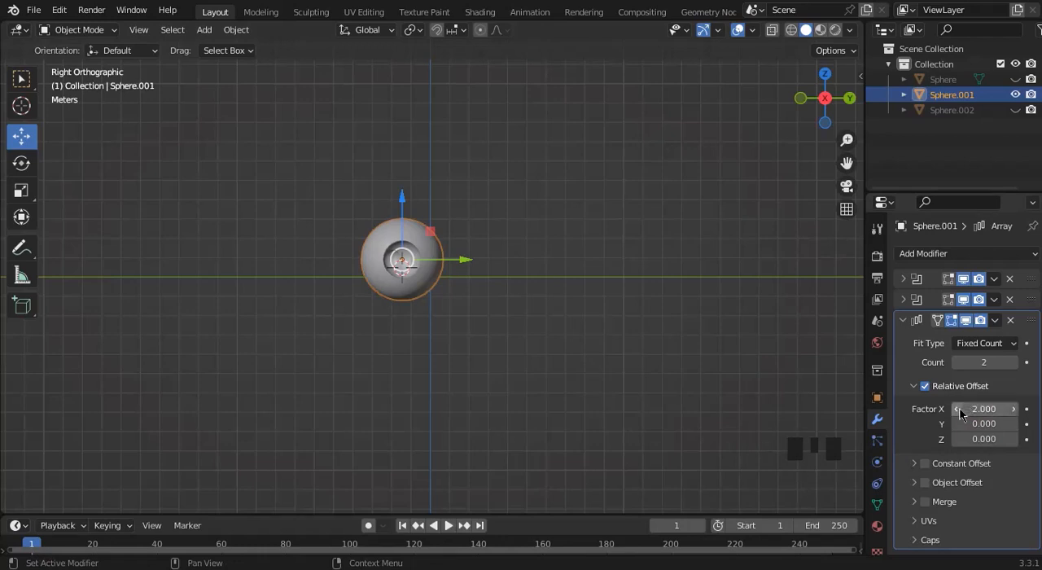
left_click(958, 410)
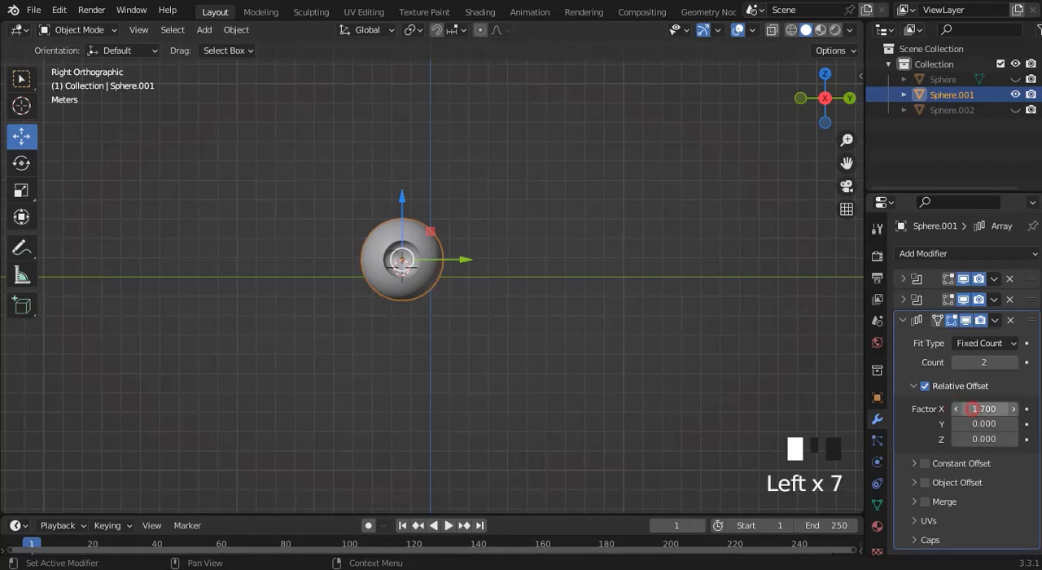
Set the array's relative offset X factor to 0.
double_click(973, 409)
type("0")
key("Return")
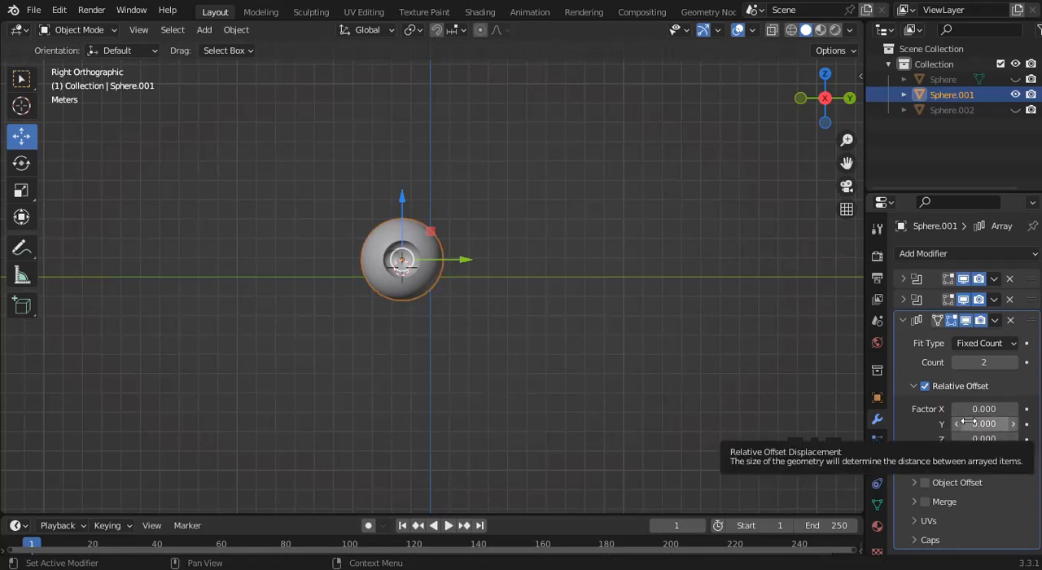
Adjust the array's relative offset Y factor to 1.1 so the sphere copies sit slightly apart along Y.
mouse_move(977, 423)
left_mouse_down()
mouse_move(1026, 424)
mouse_move(969, 423)
left_mouse_up()
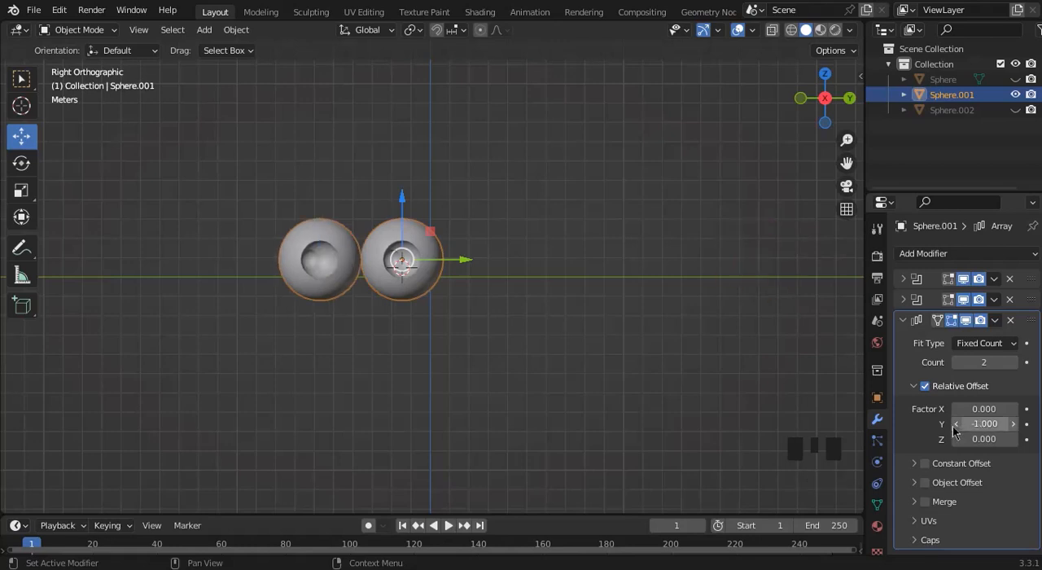
left_click(1012, 425)
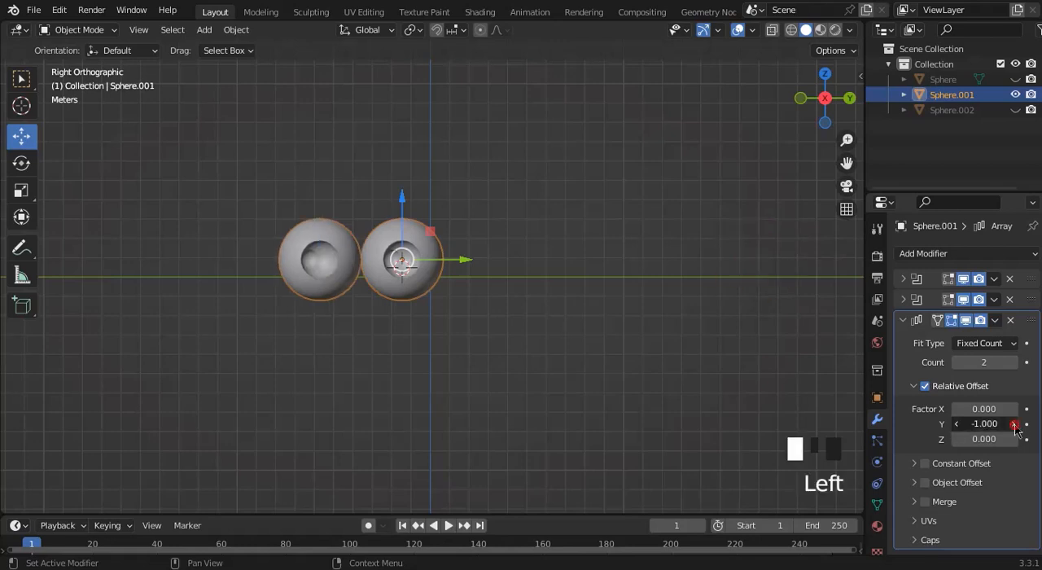
left_click(1012, 425)
left_click(1013, 425)
left_click(1013, 424)
left_click(1013, 424)
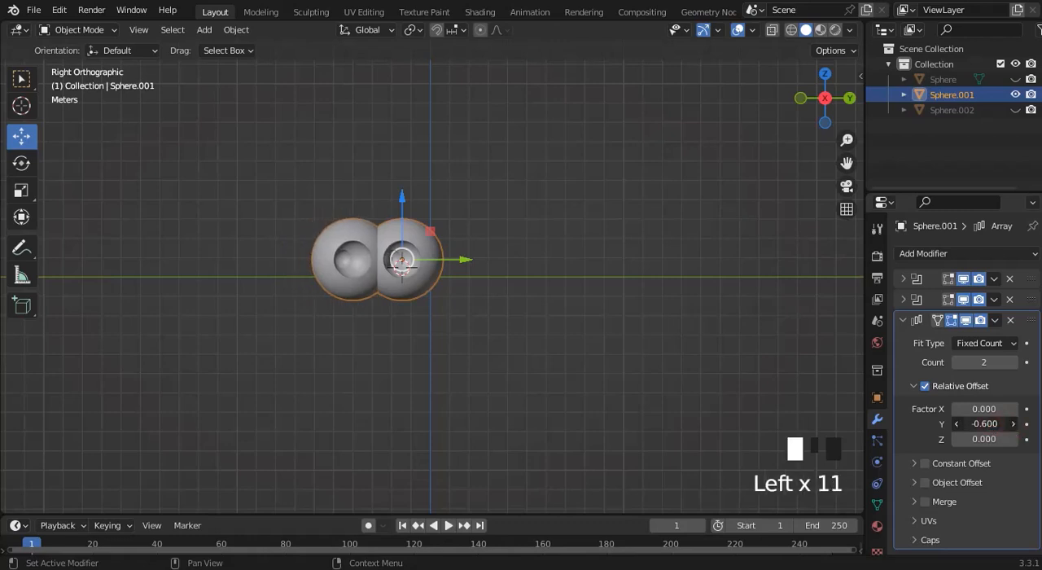
left_click(1012, 424)
left_click(1012, 424)
left_click_drag(992, 424, 1022, 424)
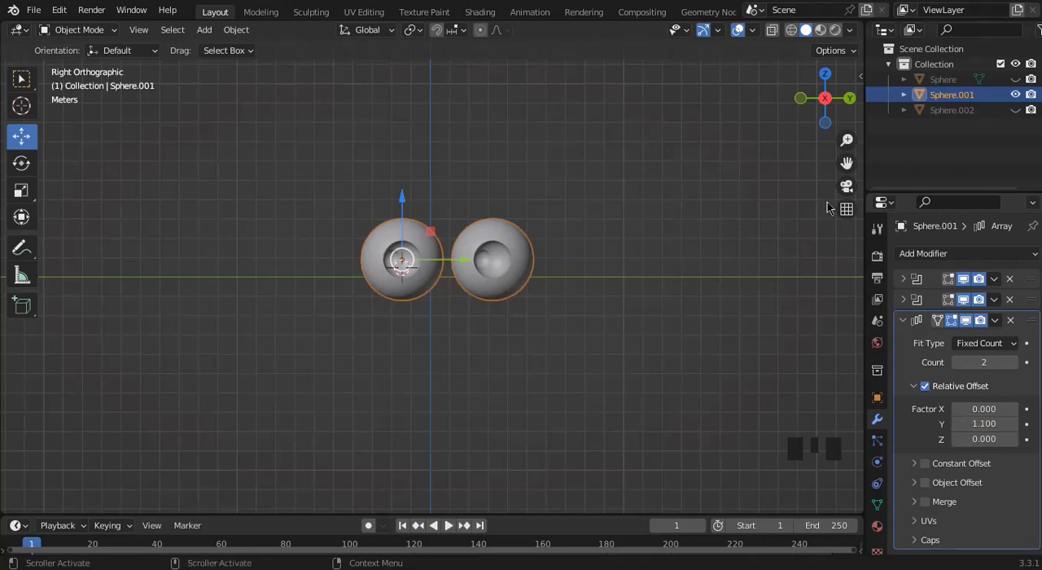
Raise the array count to 8 and fit the whole row of spheres in view.
left_click_drag(847, 163, 677, 170)
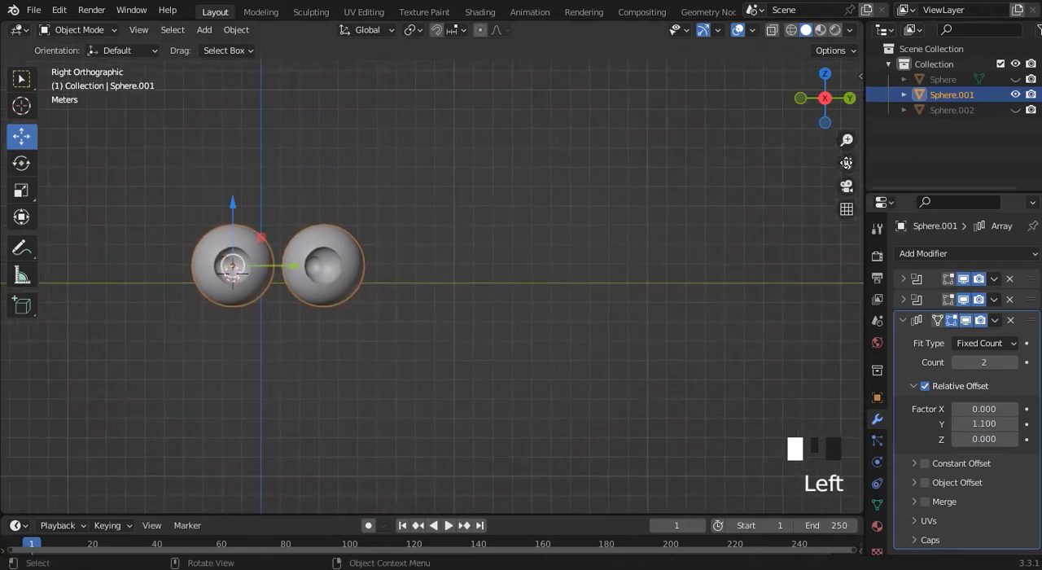
left_click(1014, 362)
left_click(1014, 362)
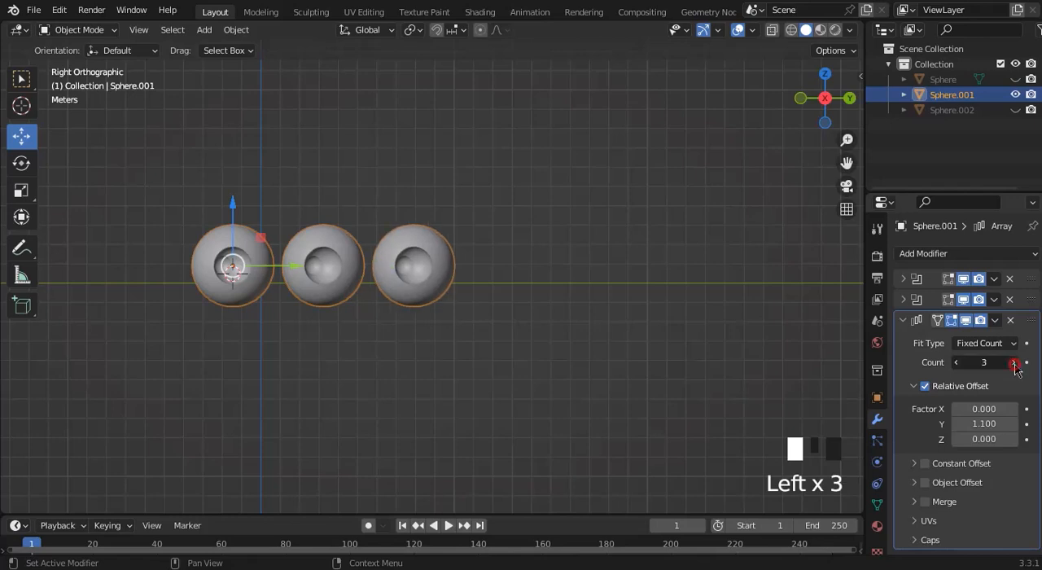
left_click(1014, 363)
left_click(1014, 362)
left_click(1014, 363)
left_click(1014, 363)
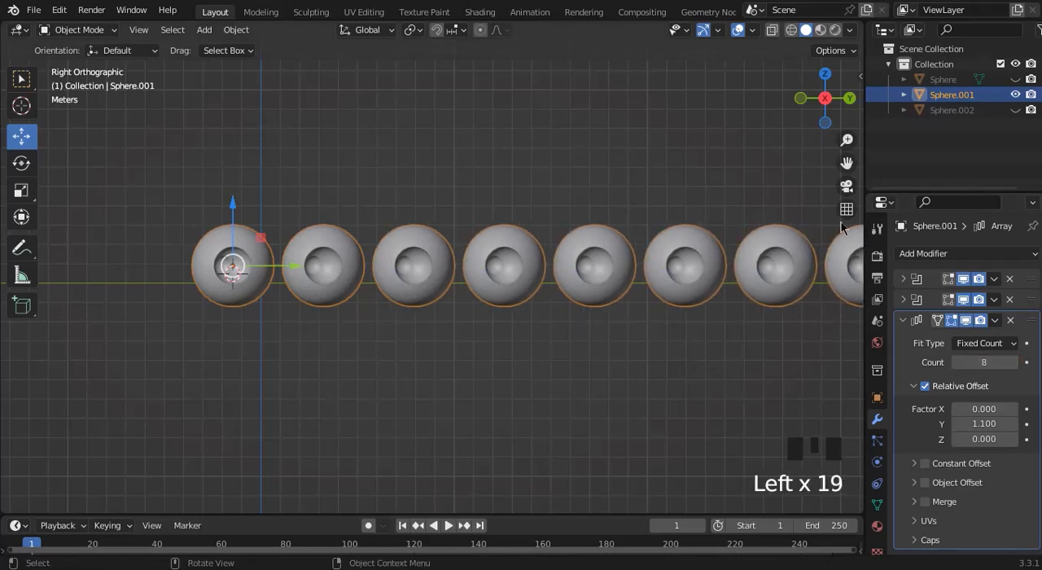
left_click_drag(847, 140, 791, 167)
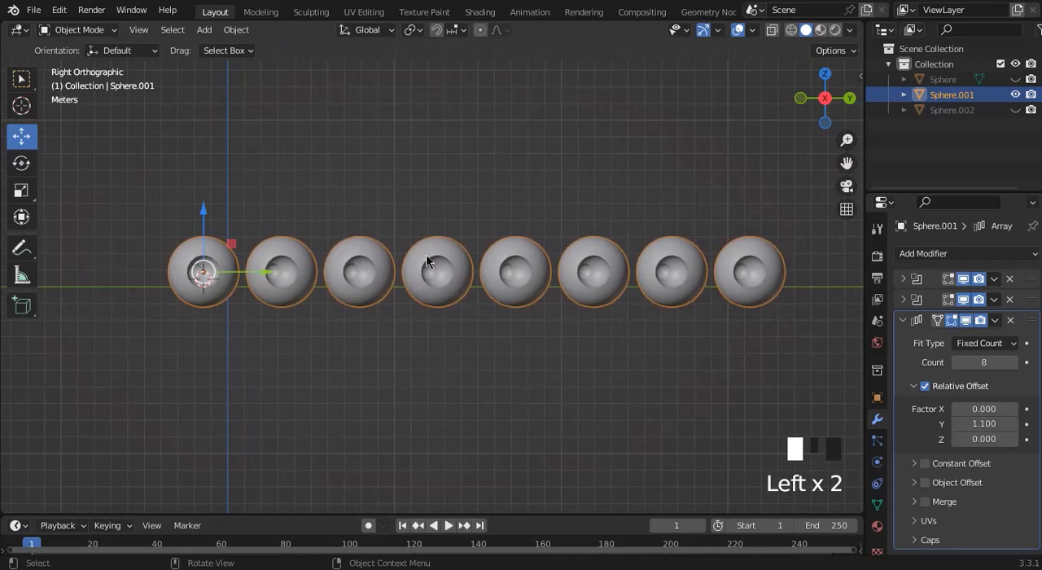